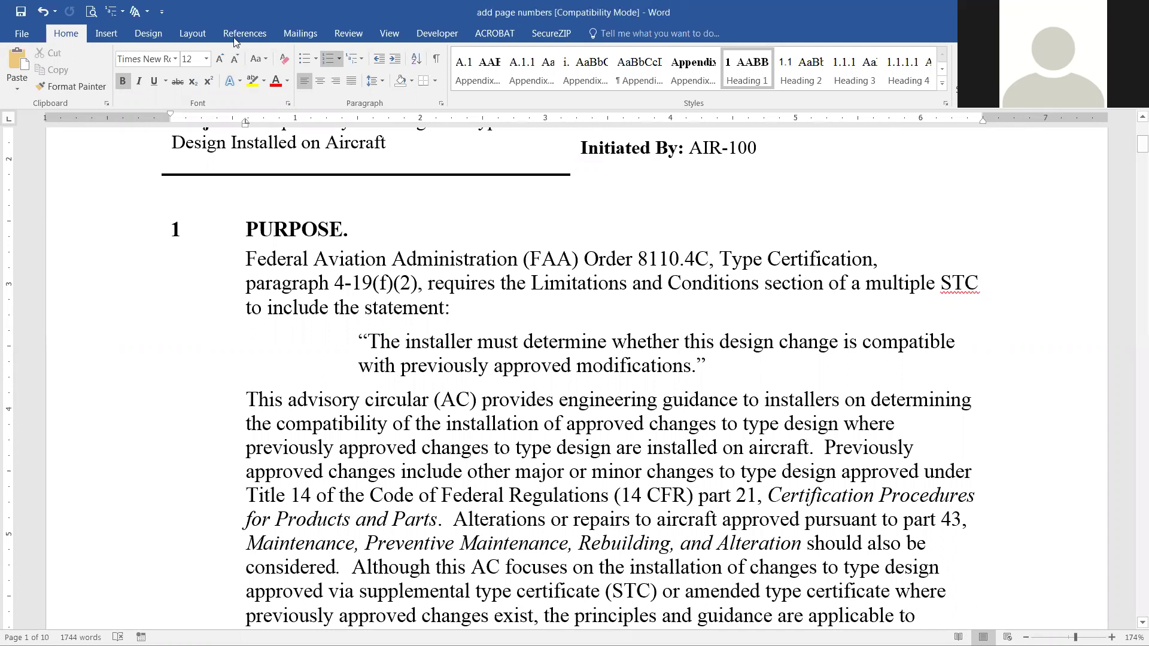
# Examine the numbered section headings PURPOSE, AUDIENCE and EFFECTIVE DATE and the styles applied to them
pyautogui.click(274, 230)
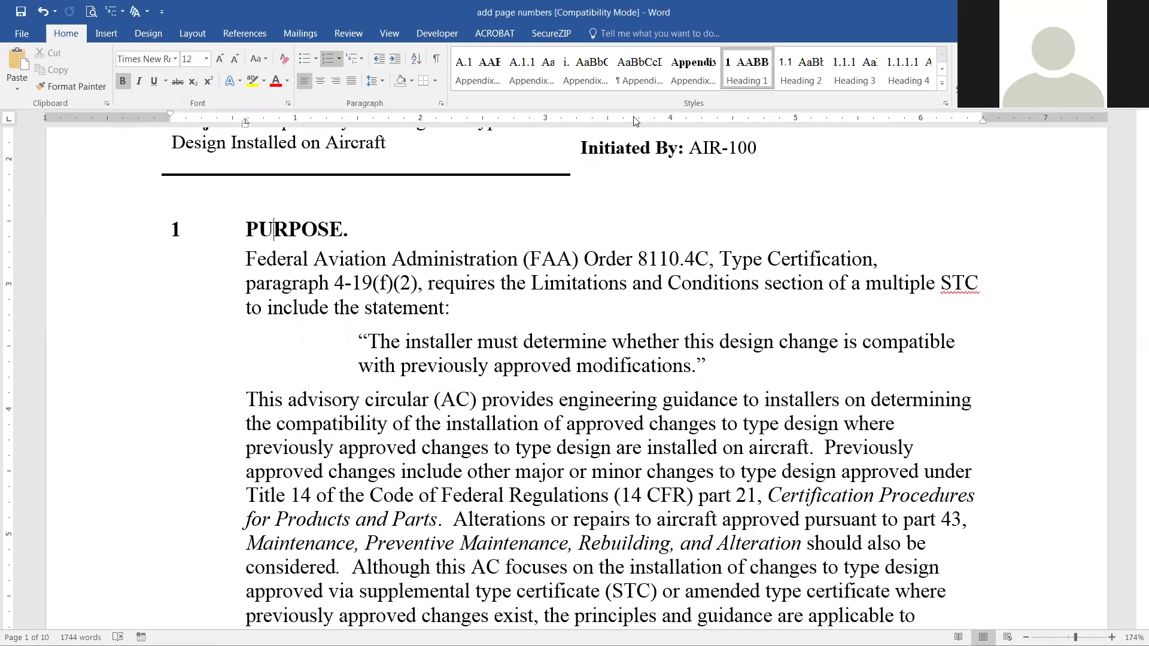
pyautogui.click(286, 231)
pyautogui.doubleClick(282, 231)
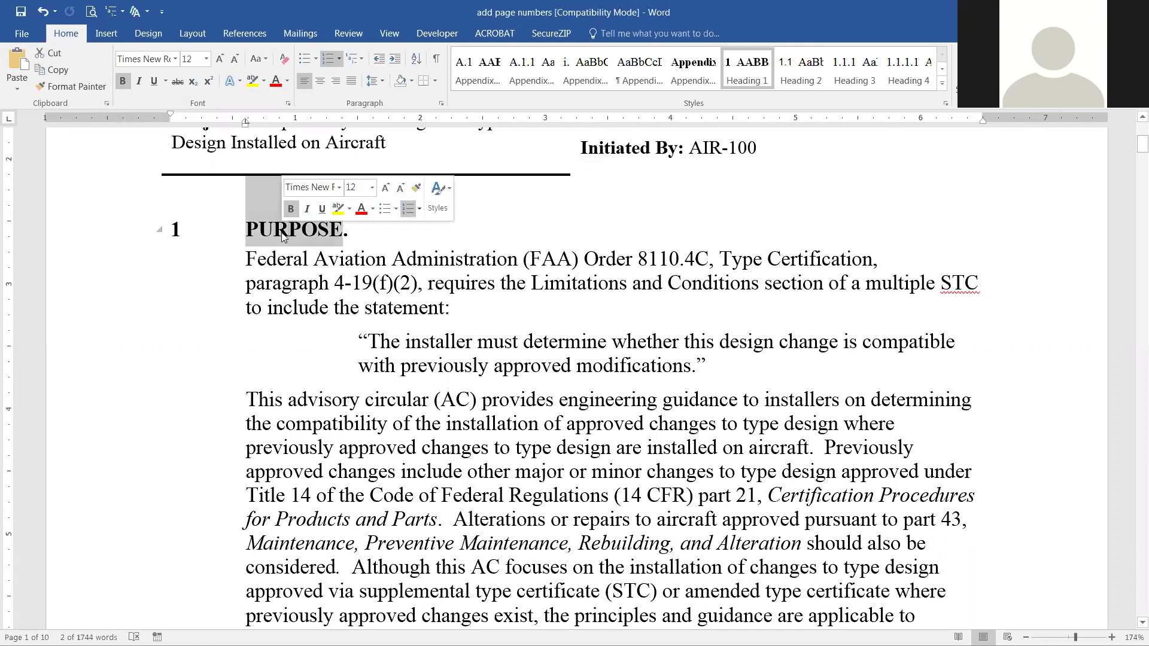
pyautogui.click(399, 249)
pyautogui.scroll(-10, 400, 249)
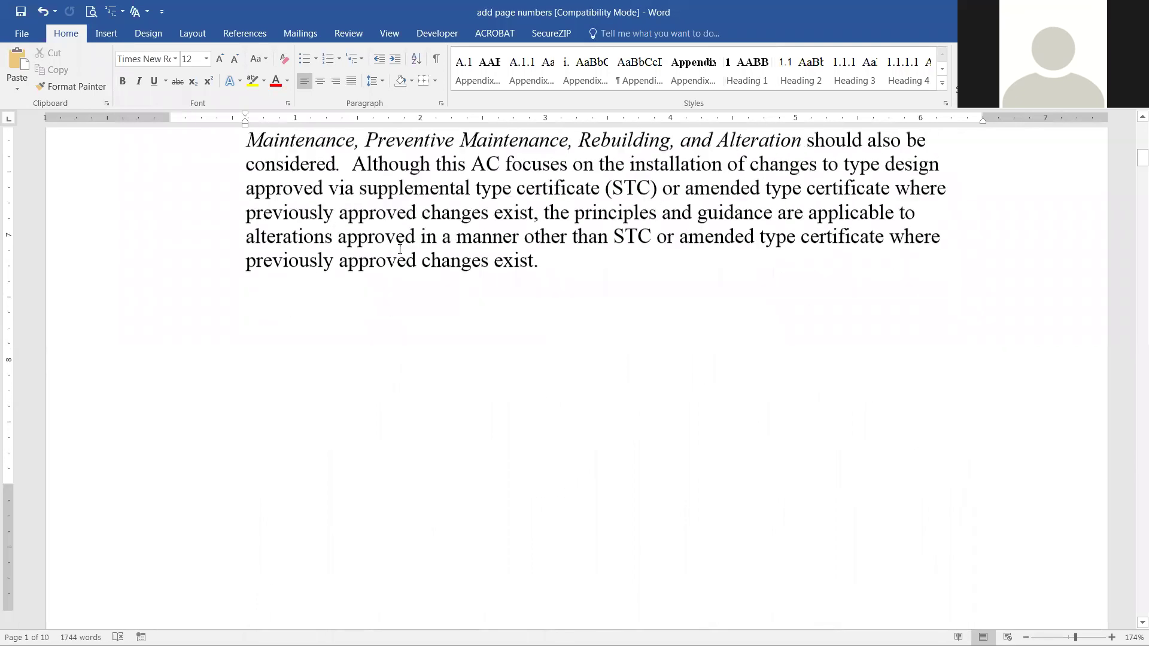
pyautogui.click(300, 310)
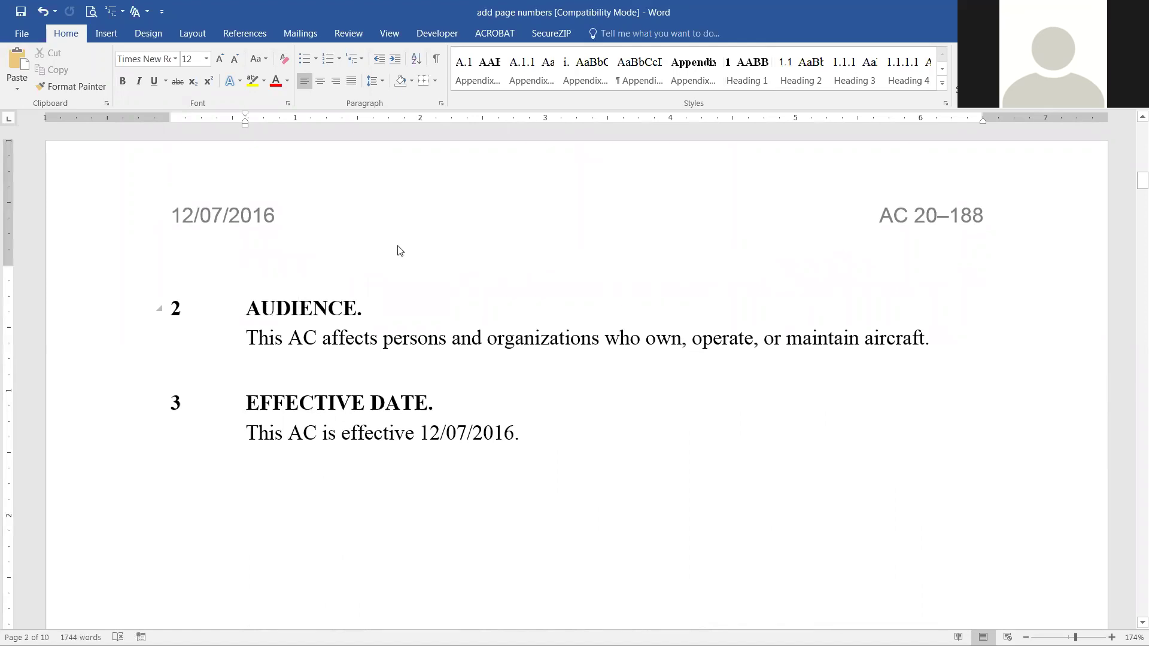
pyautogui.scroll(3, 341, 368)
pyautogui.scroll(15, 342, 368)
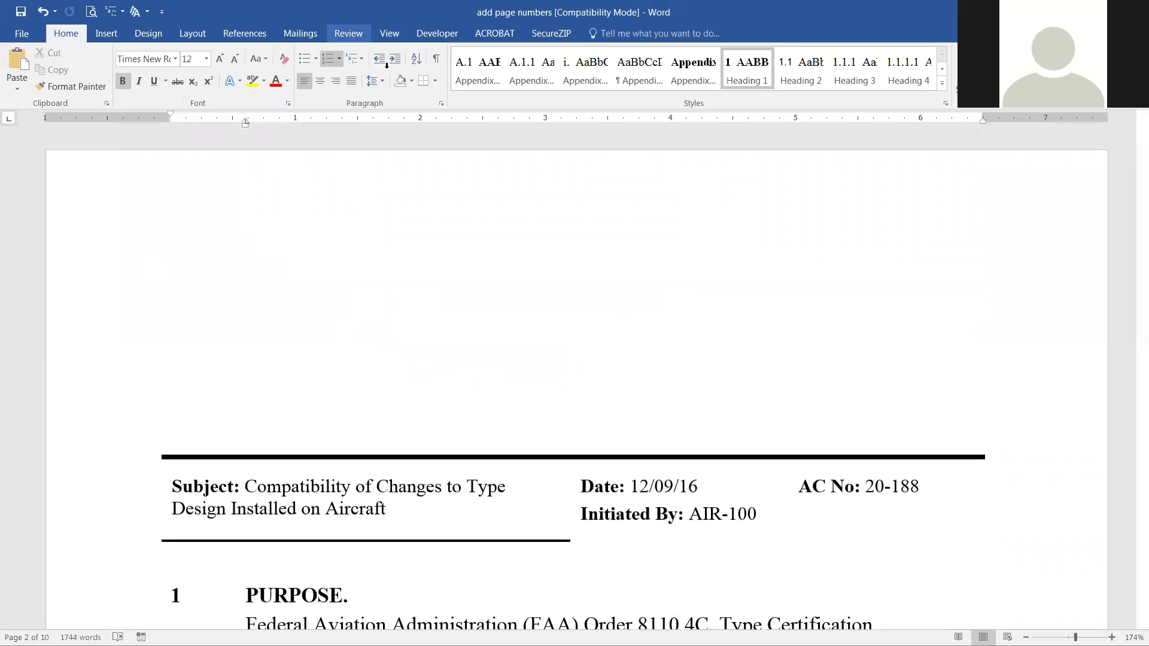
# Display the navigation pane to review the document's heading outline, then close the pane
pyautogui.click(363, 32)
pyautogui.click(153, 85)
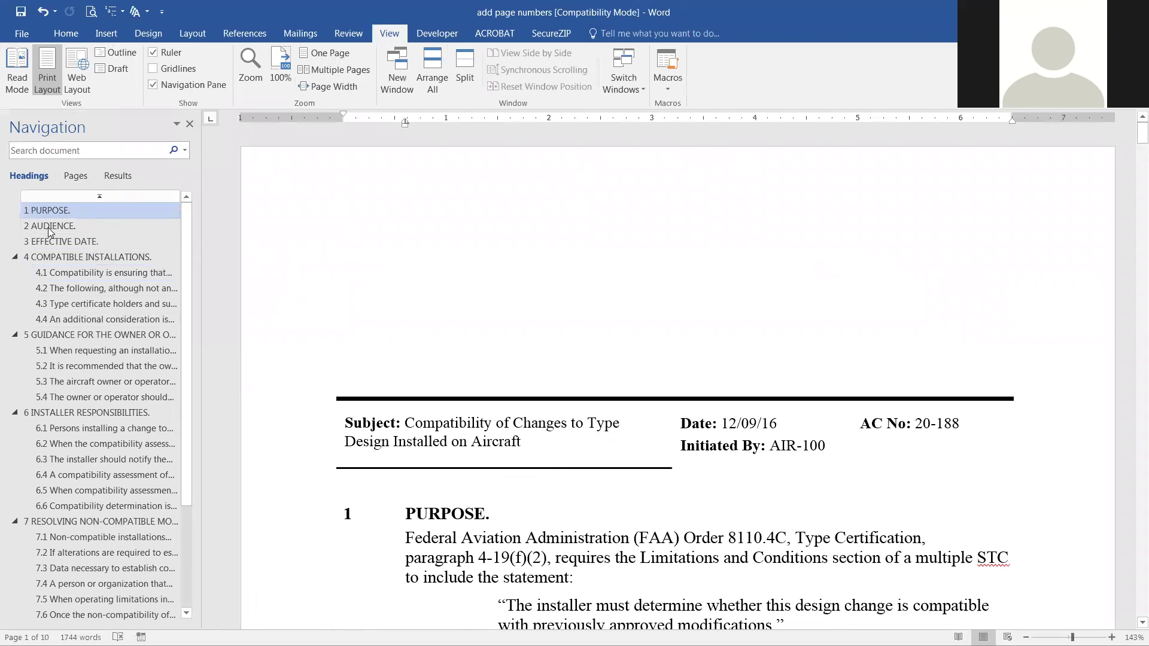
pyautogui.moveTo(185, 406); pyautogui.dragTo(193, 183)
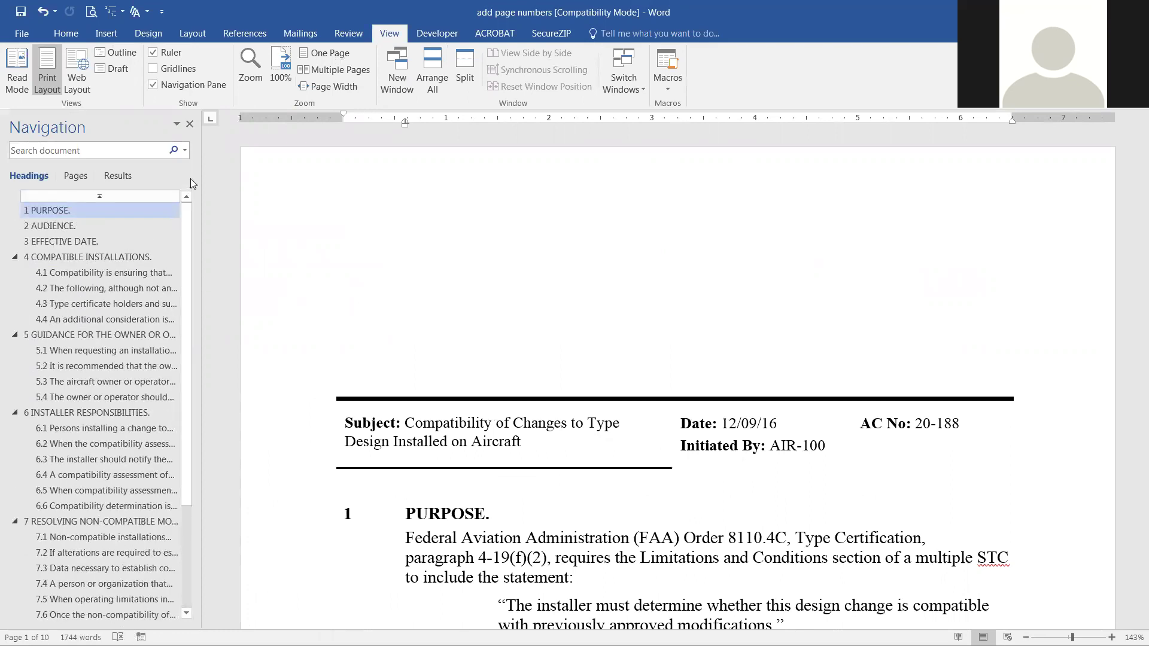
pyautogui.click(190, 124)
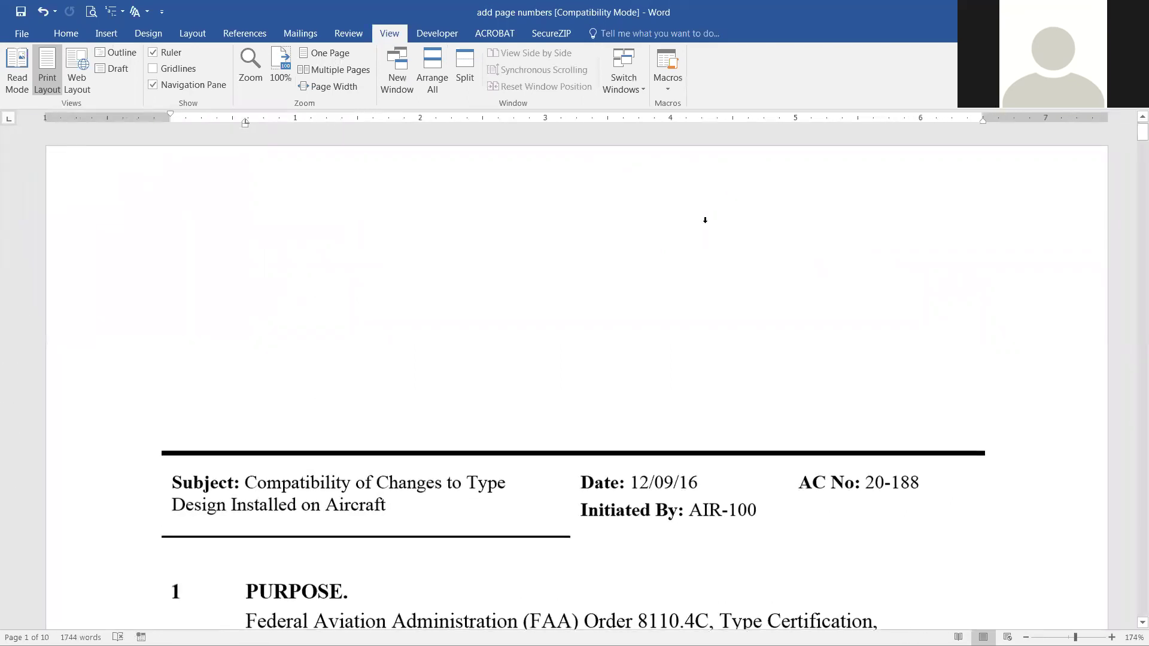
pyautogui.scroll(-9, 705, 222)
pyautogui.scroll(-7, 402, 200)
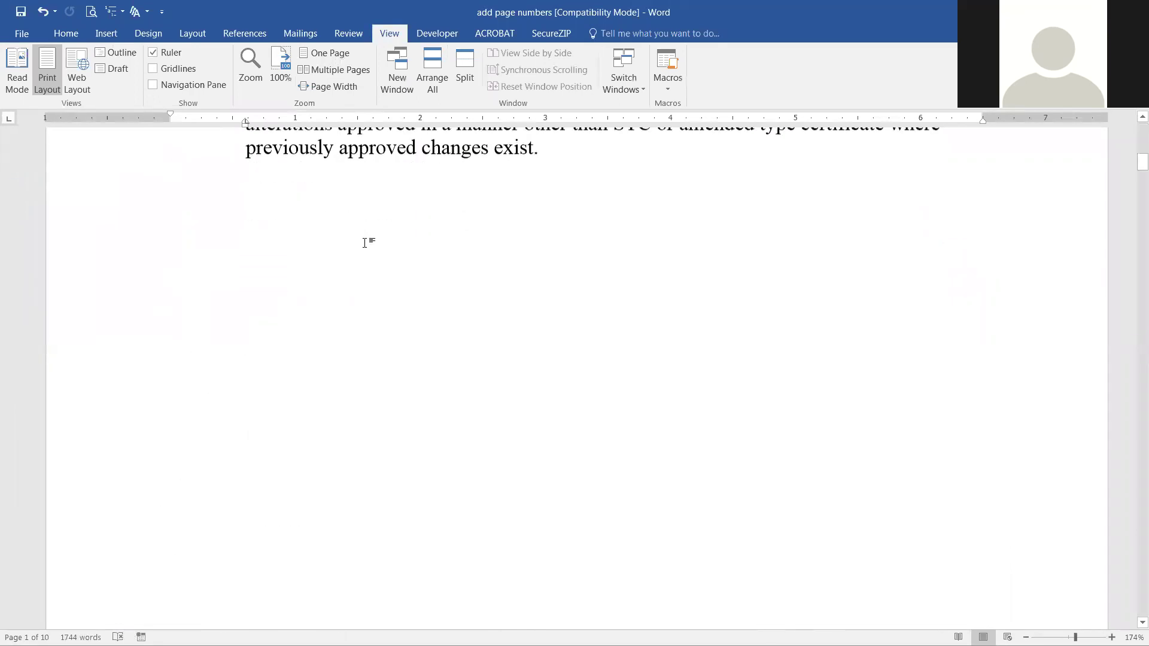
pyautogui.click(147, 383)
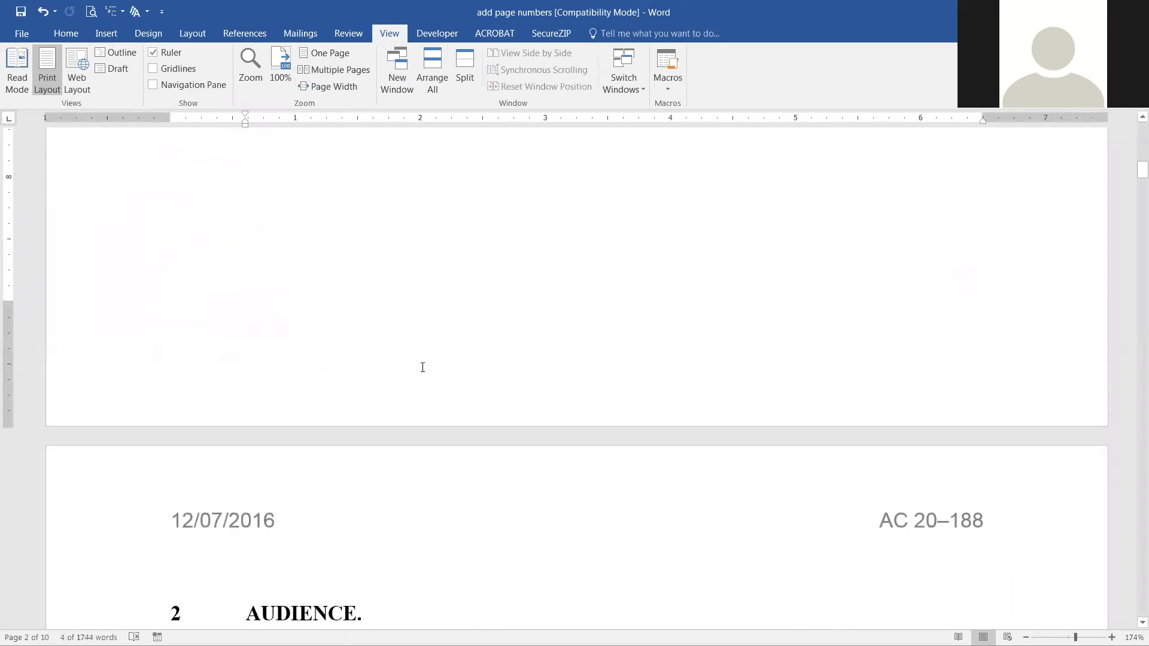
pyautogui.doubleClick(426, 368)
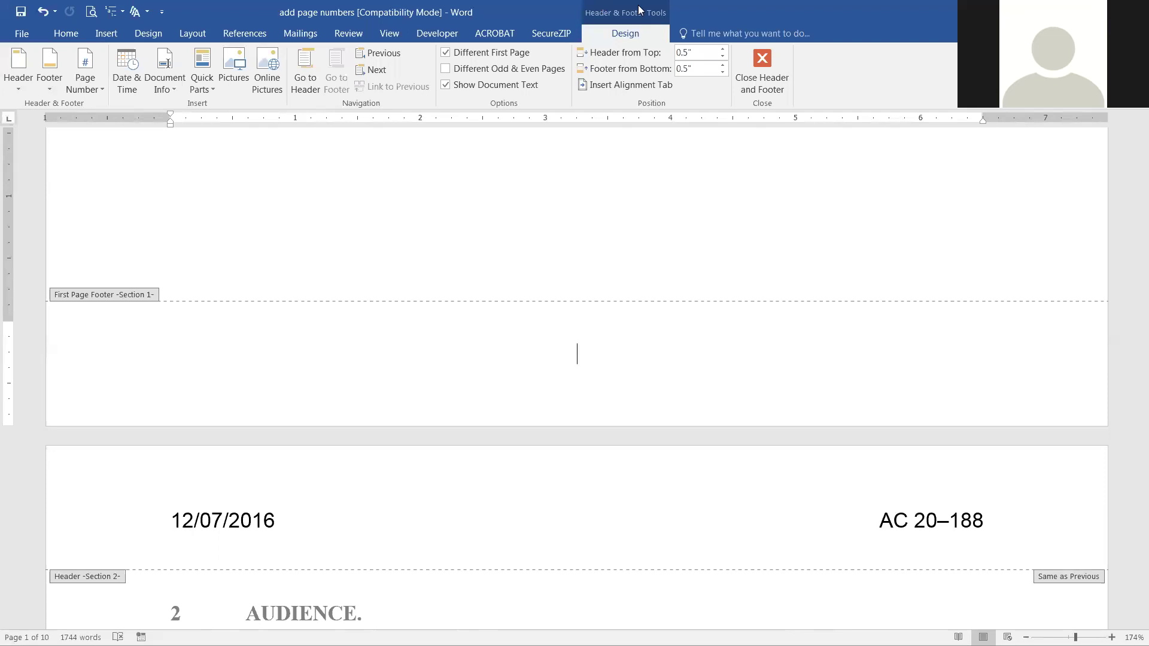
pyautogui.doubleClick(635, 198)
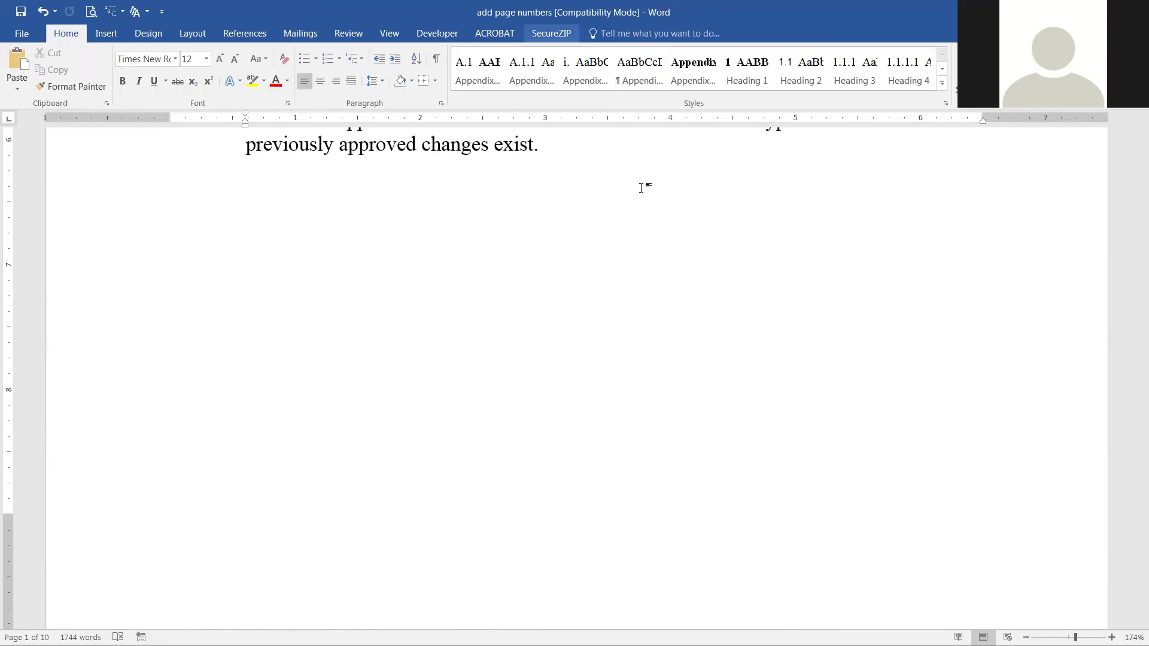
# Insert a Plain Number page number at the current position in the centred first page footer of section 1
pyautogui.scroll(-4, 413, 431)
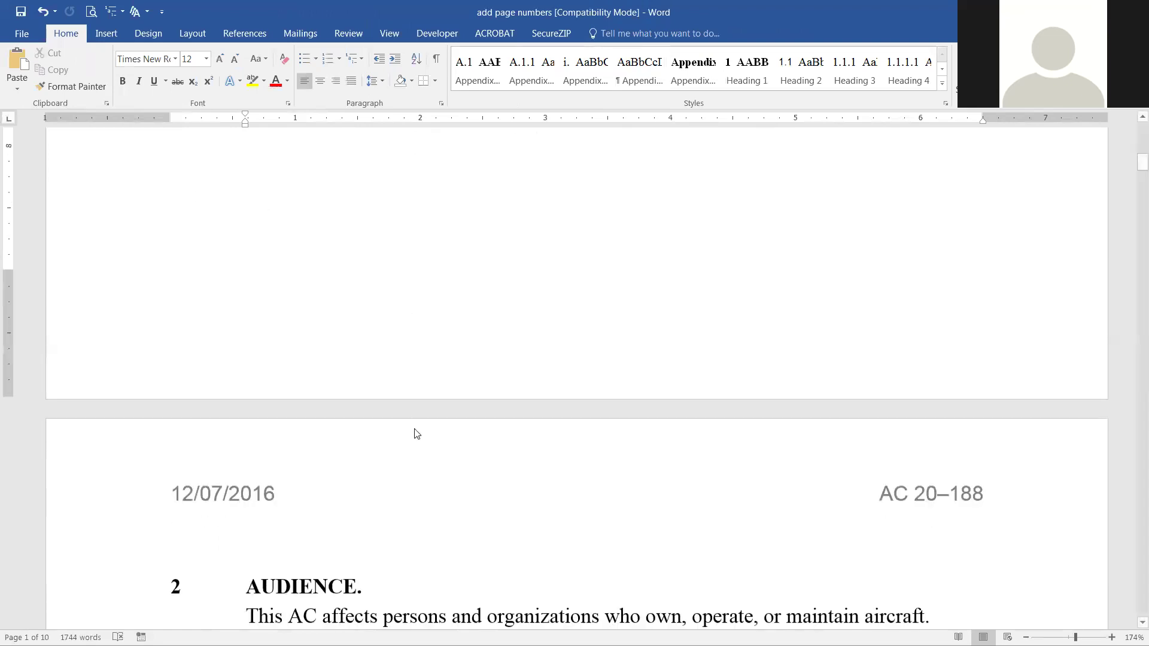
pyautogui.doubleClick(432, 342)
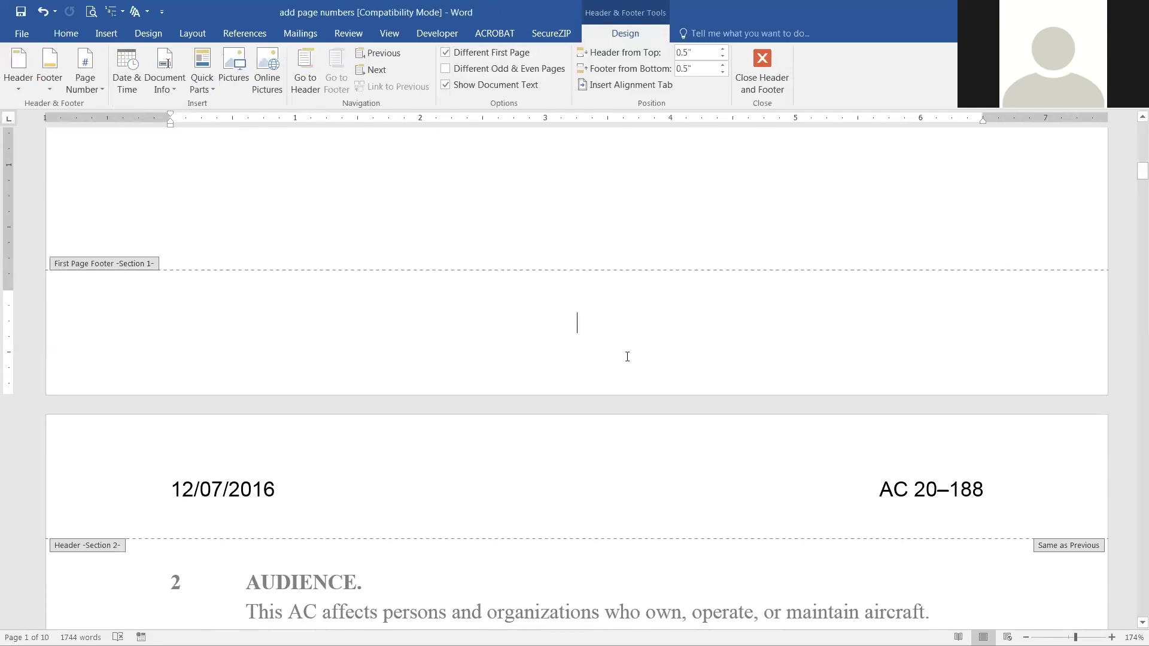
pyautogui.moveTo(578, 319); pyautogui.dragTo(586, 334)
pyautogui.click(579, 324)
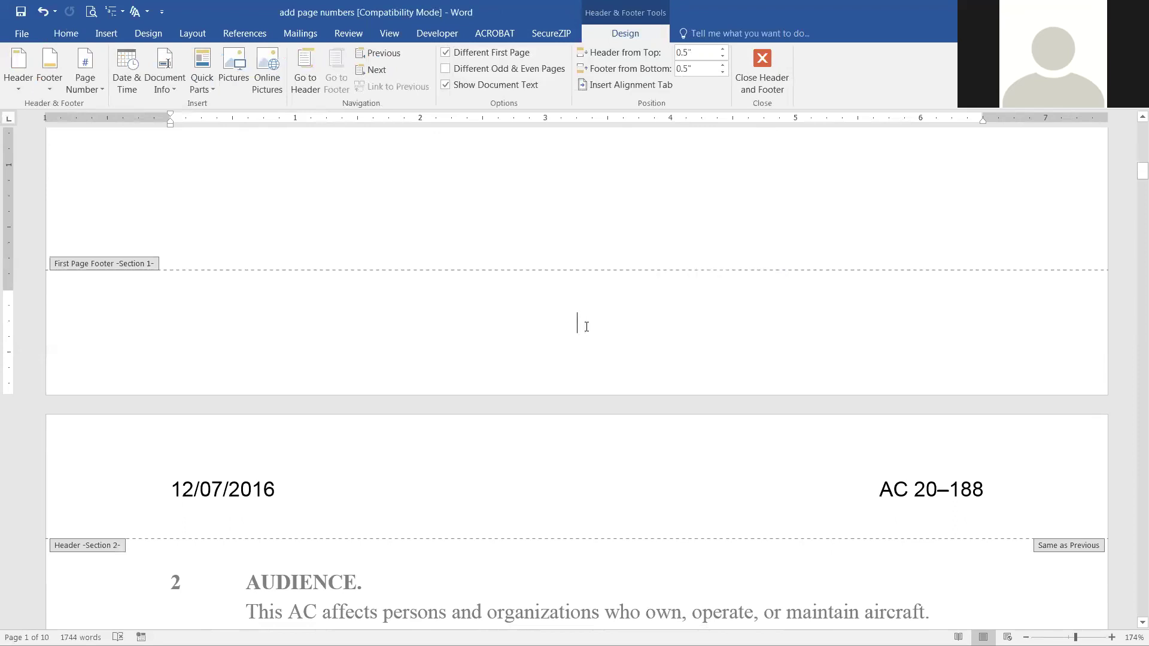
pyautogui.click(100, 81)
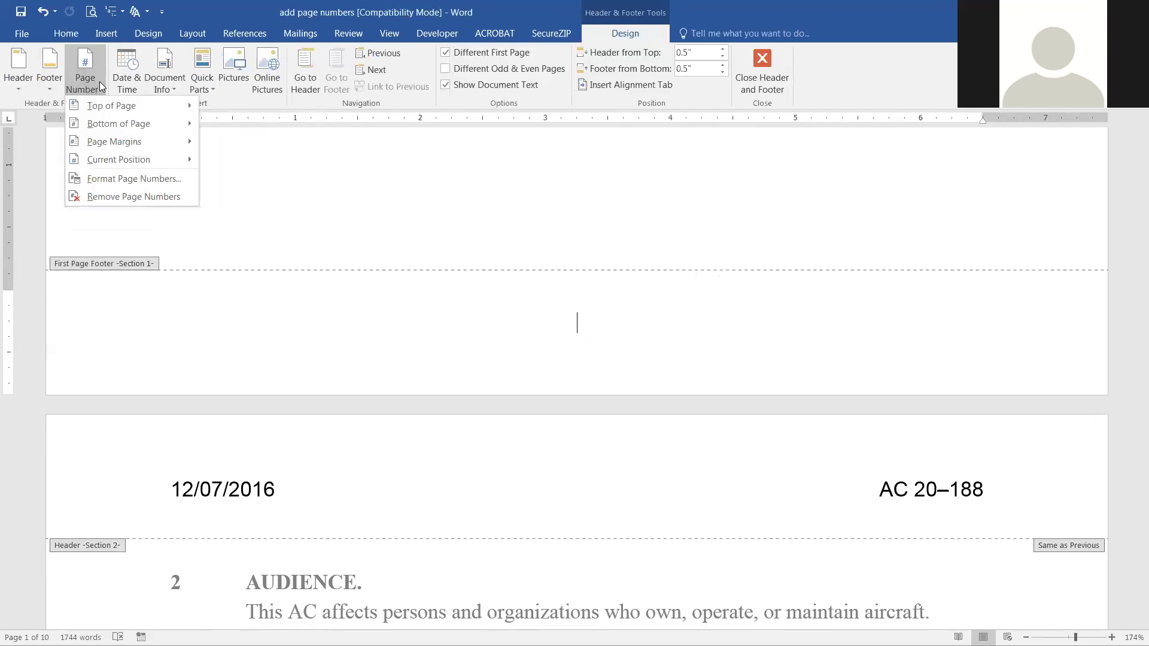
pyautogui.moveTo(123, 158)
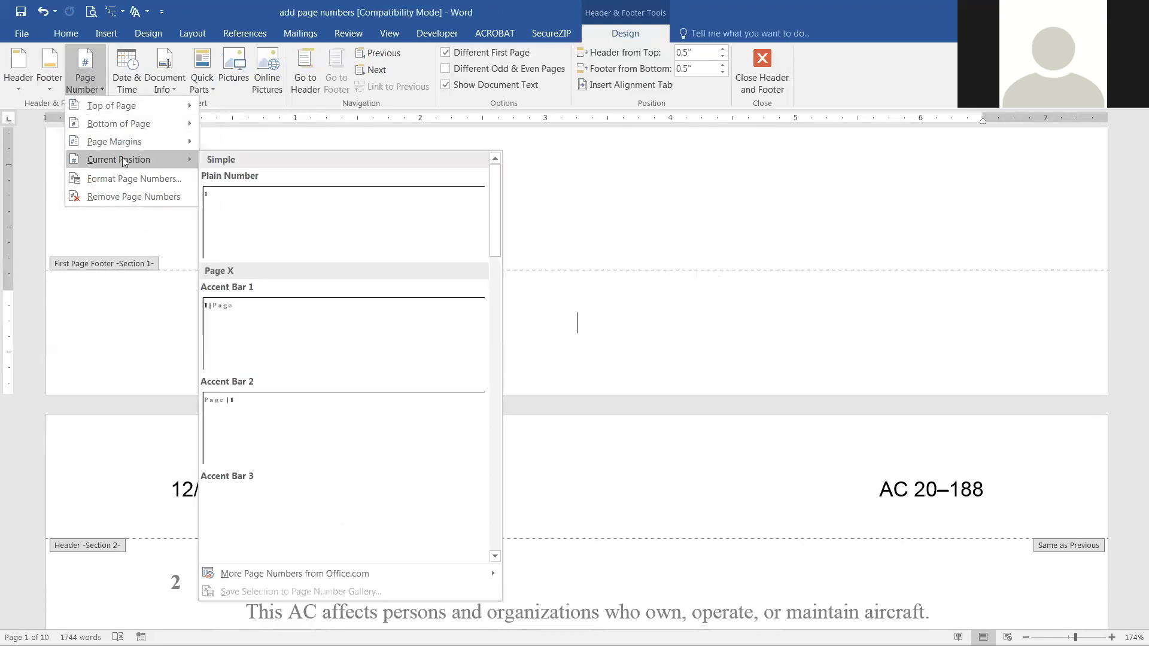
pyautogui.click(369, 198)
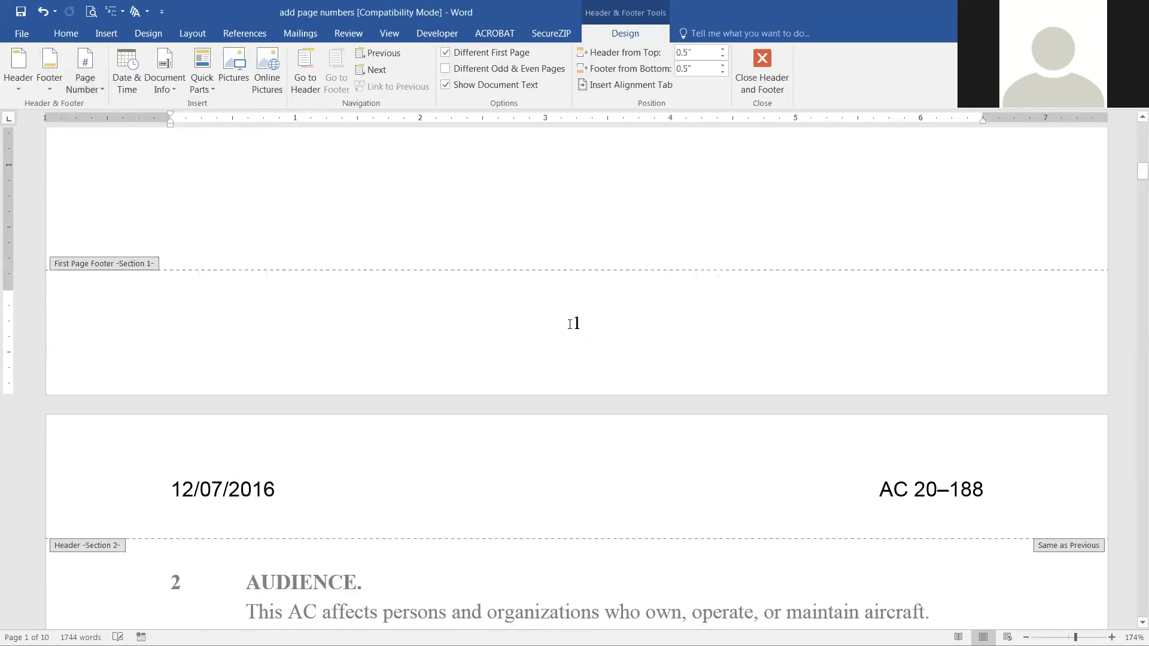
# Format the page number in the section 1 first page footer as Arial, size 12
pyautogui.doubleClick(575, 324)
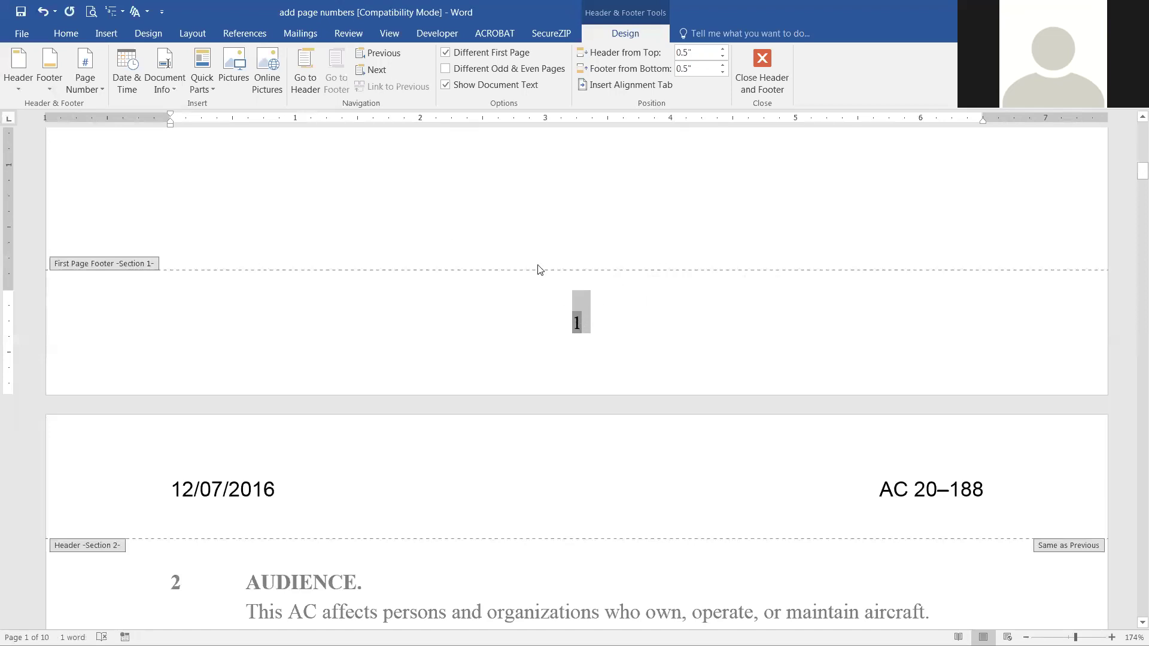
pyautogui.click(68, 34)
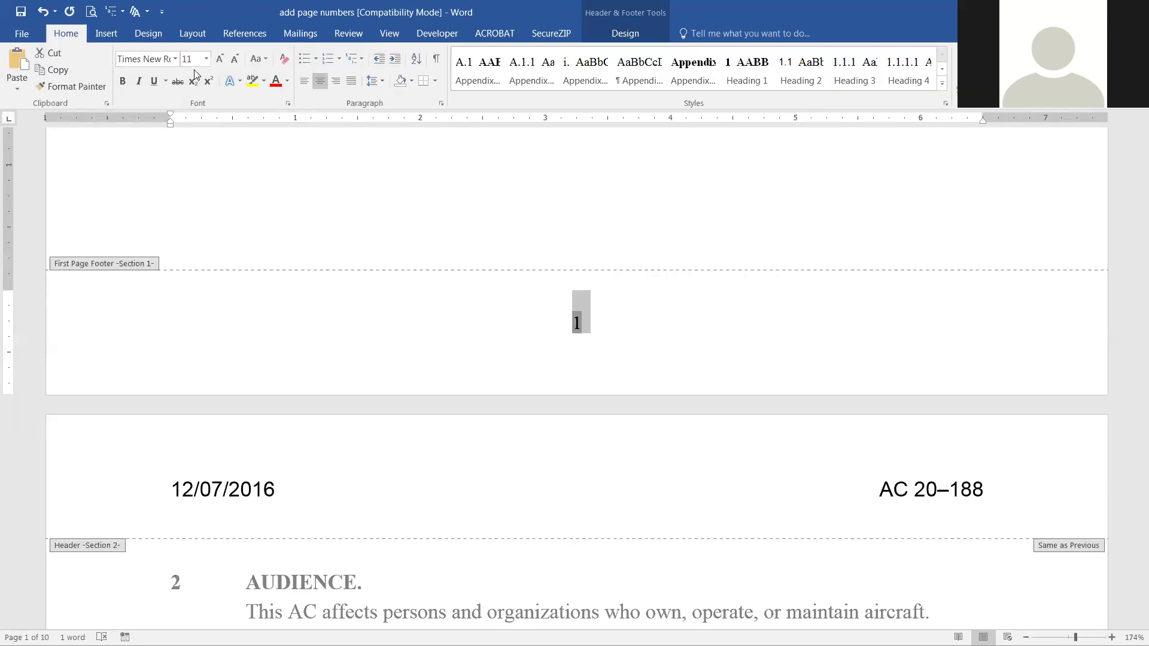
pyautogui.click(175, 59)
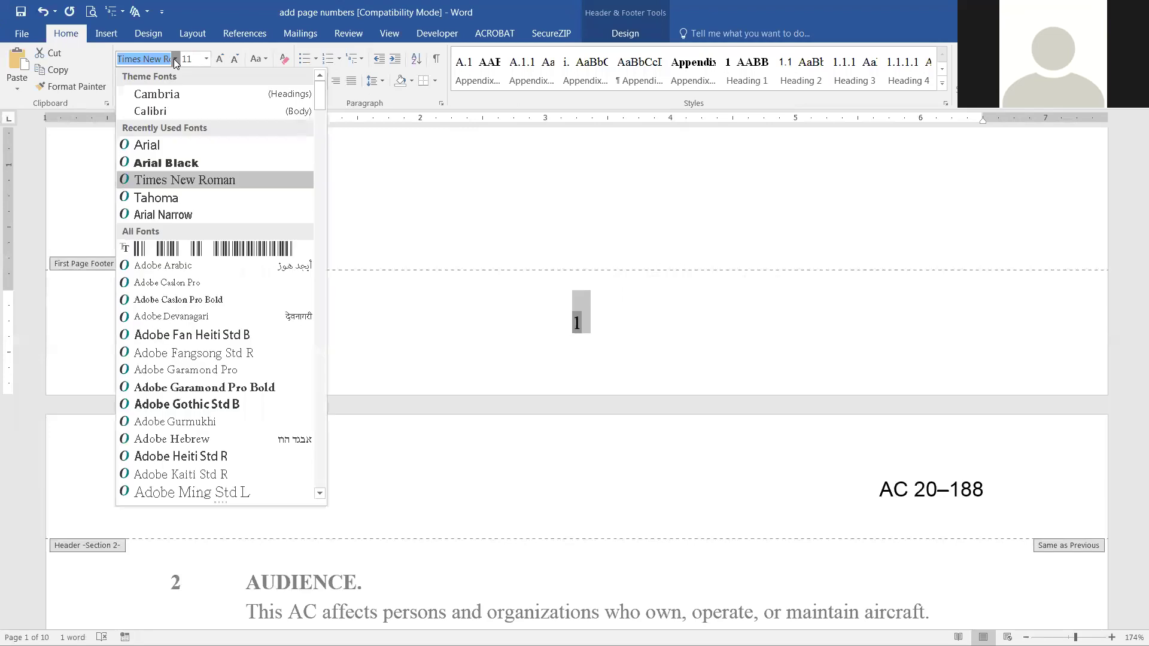
pyautogui.click(174, 151)
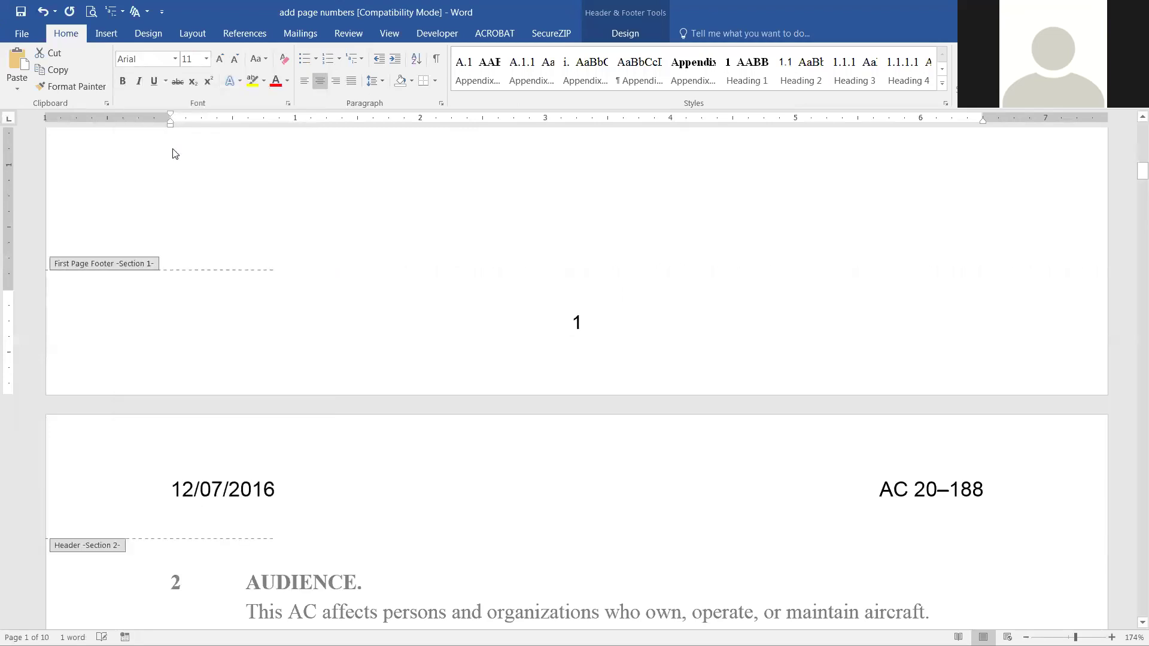
pyautogui.click(205, 59)
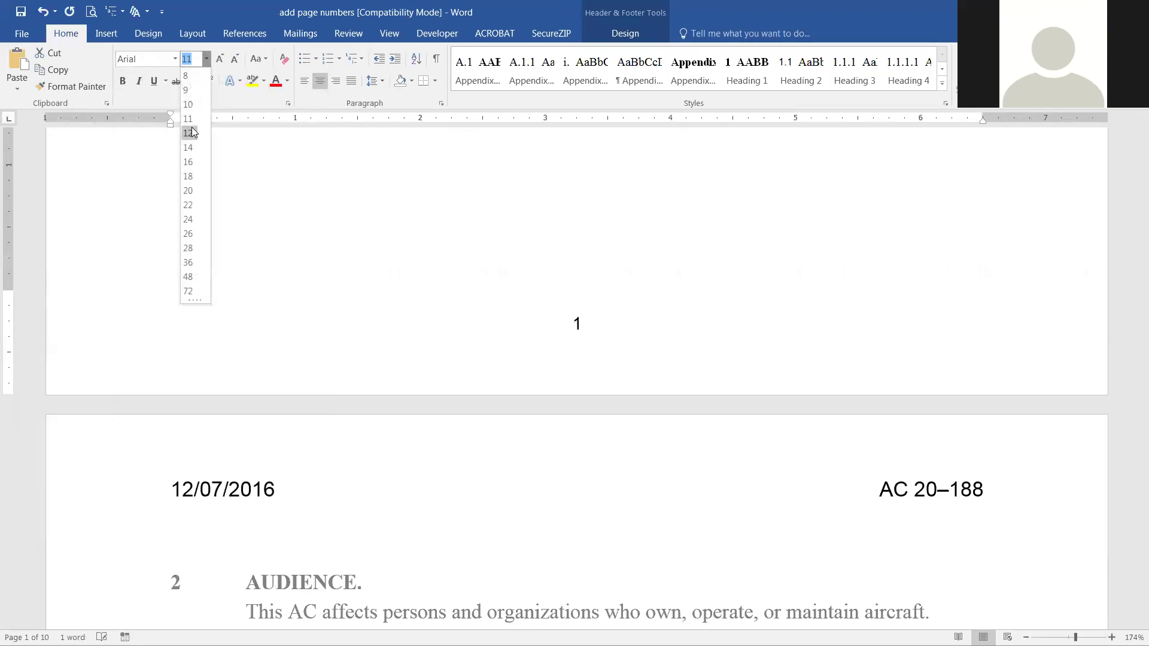
pyautogui.press('Escape')
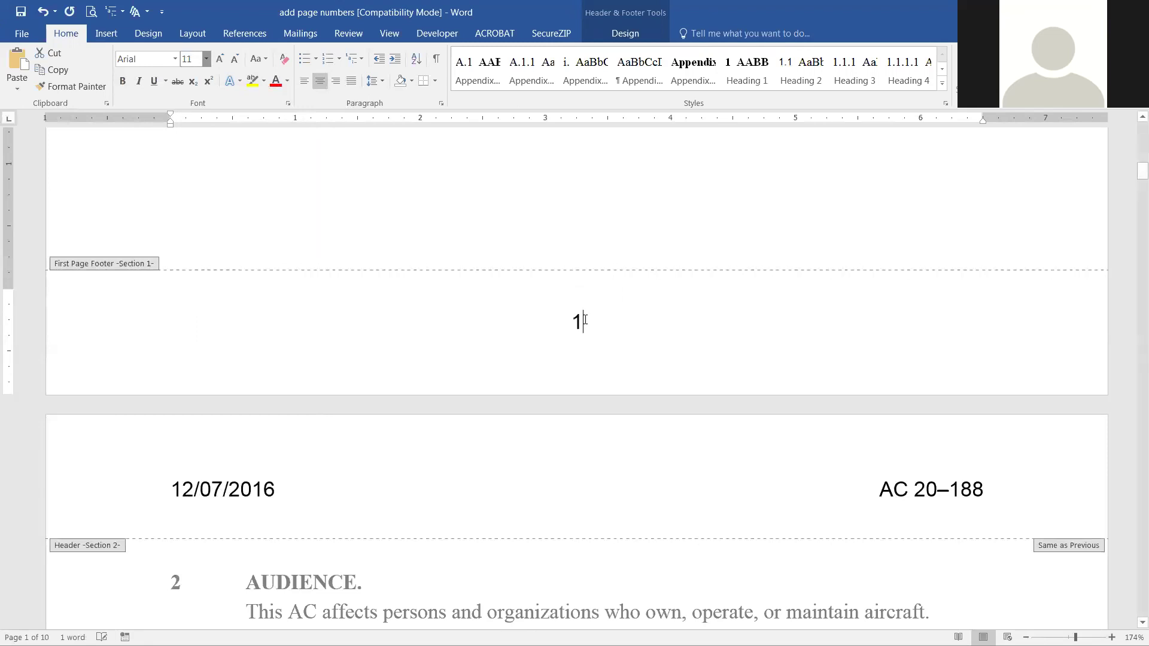
pyautogui.click(585, 319)
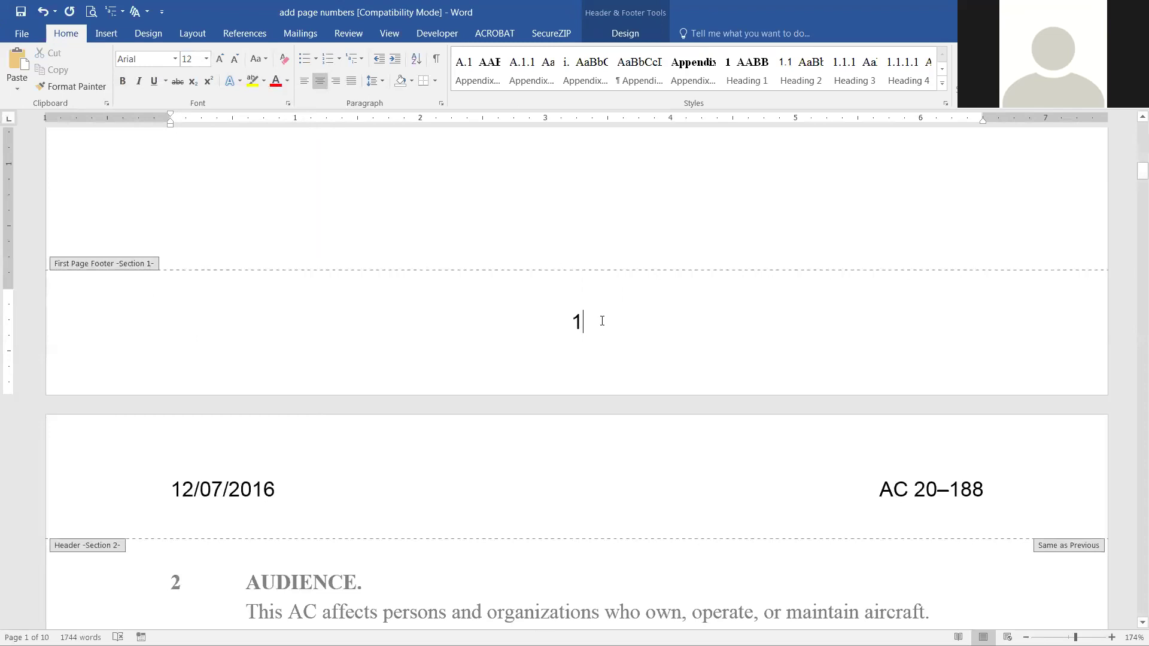
pyautogui.scroll(-1, 584, 319)
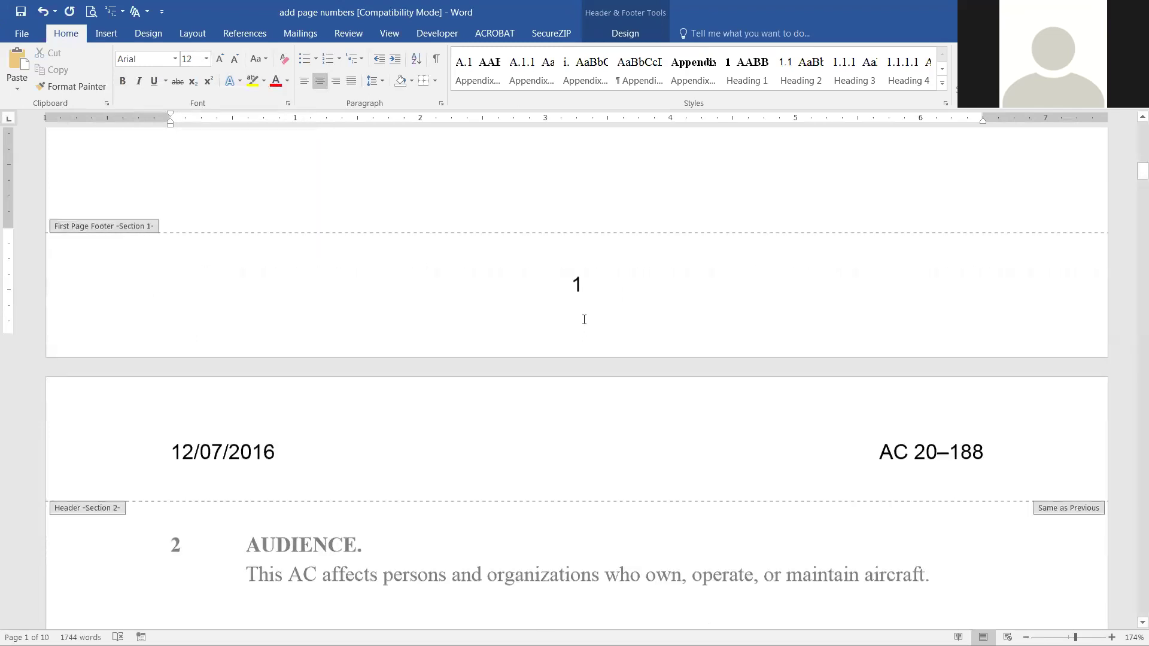
pyautogui.scroll(1, 567, 264)
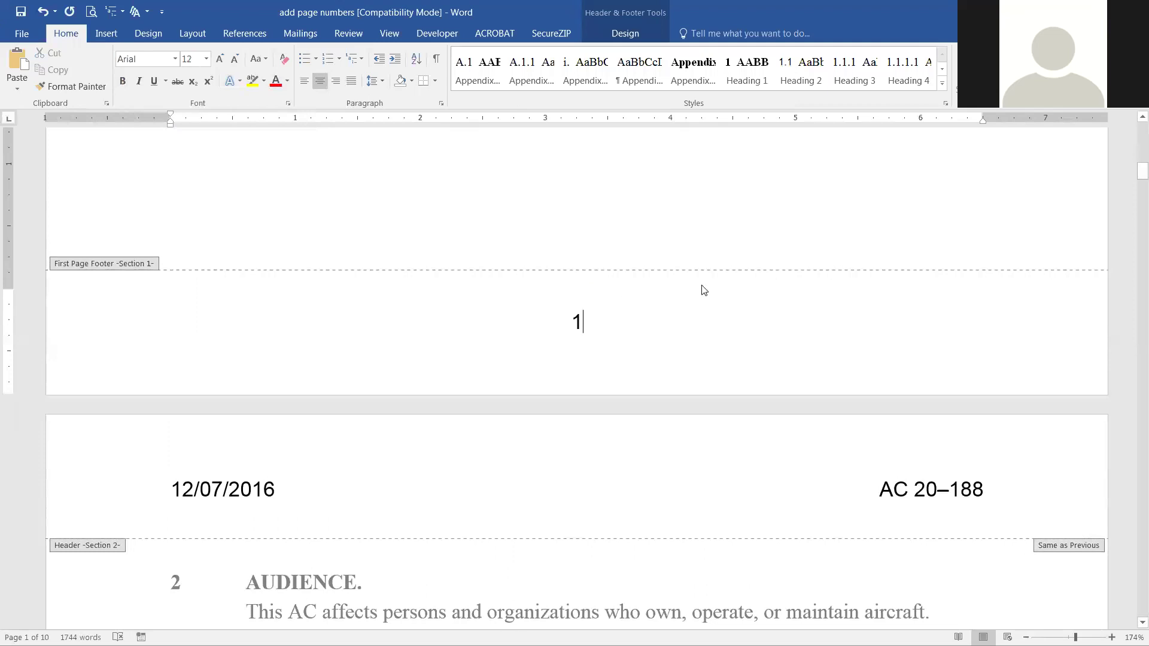
pyautogui.scroll(1, 658, 304)
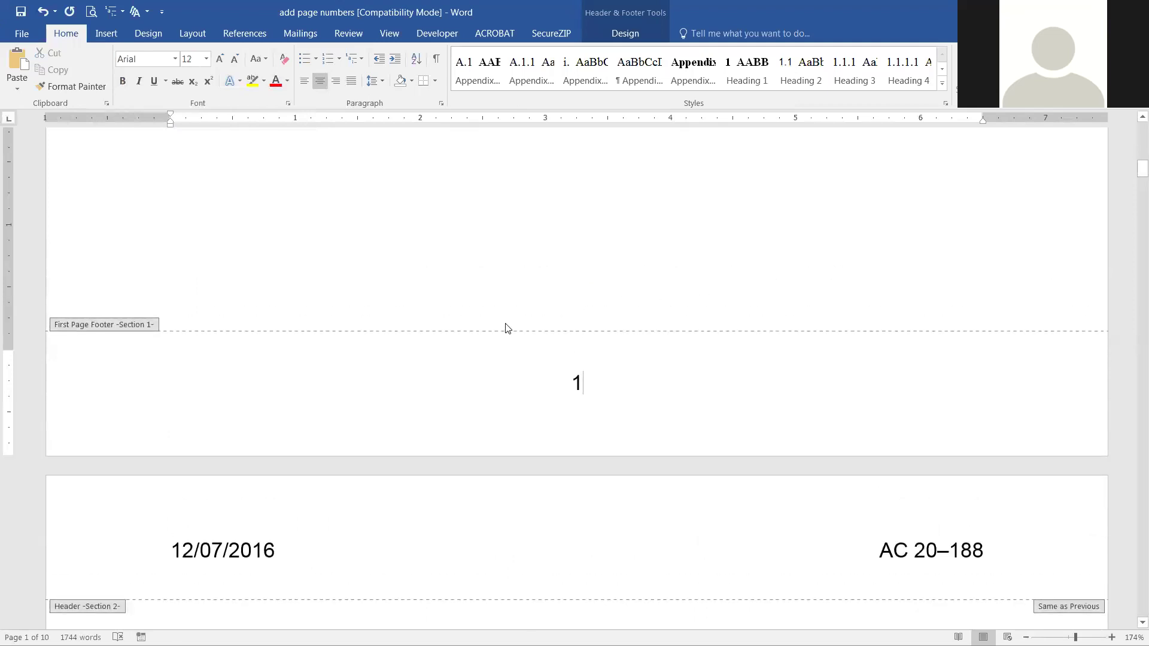
pyautogui.scroll(5, 505, 327)
# Include the chapter number in the section 1 first page footer's page number format, with chapters starting at style Heading 1
pyautogui.scroll(-8, 507, 328)
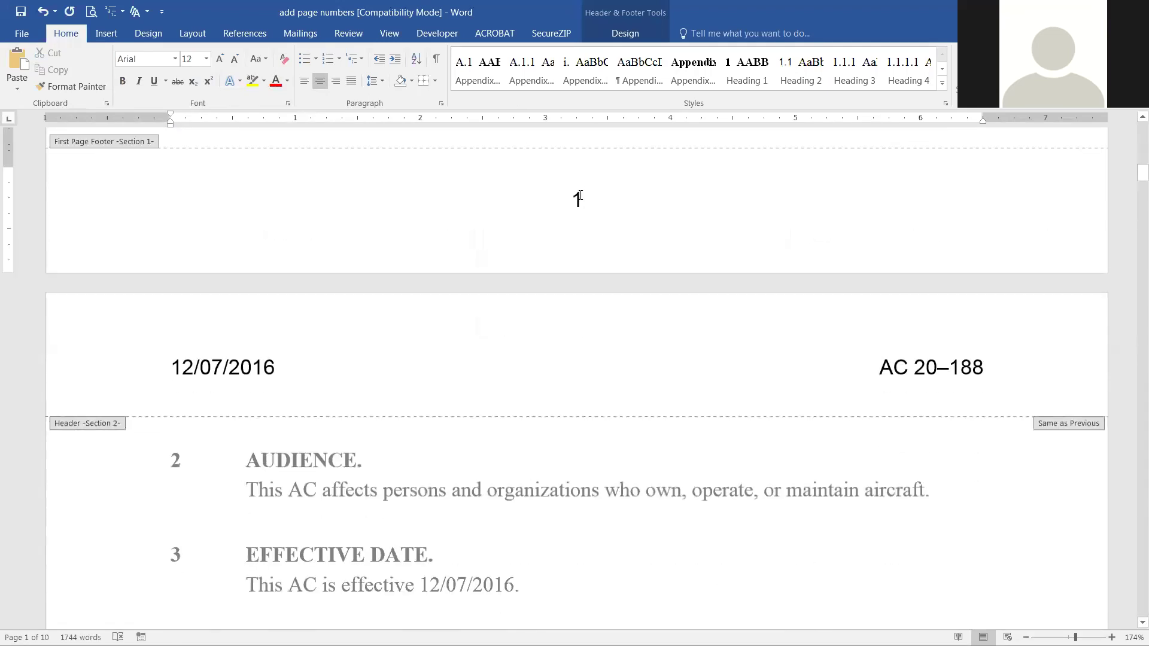
pyautogui.doubleClick(577, 200)
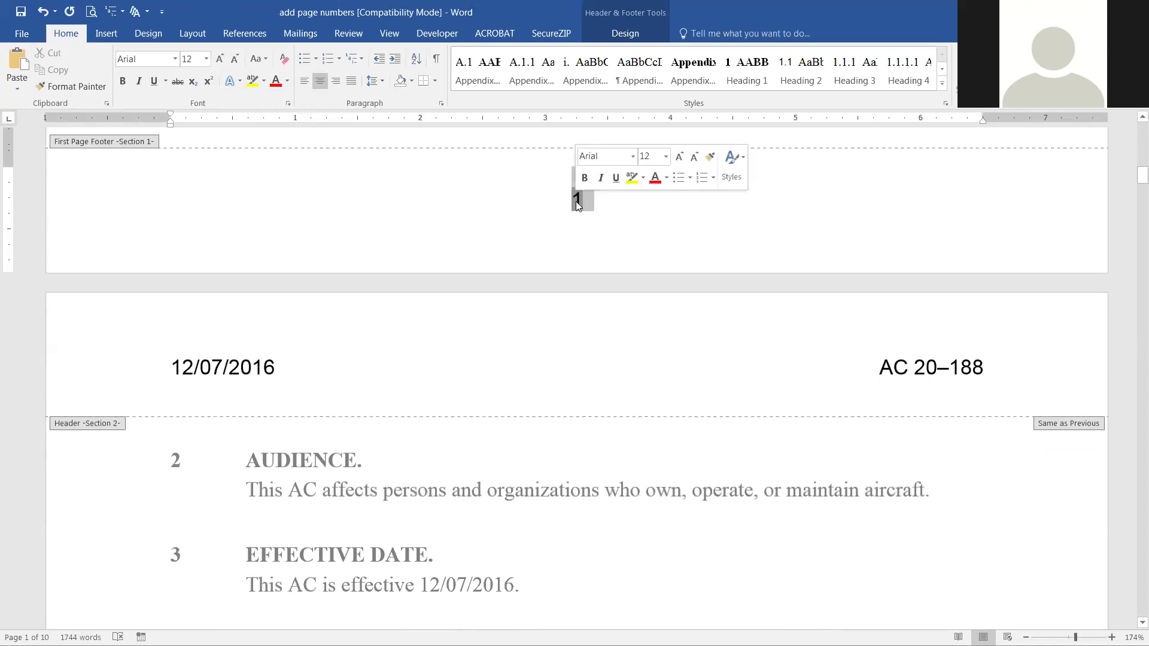
pyautogui.click(576, 201)
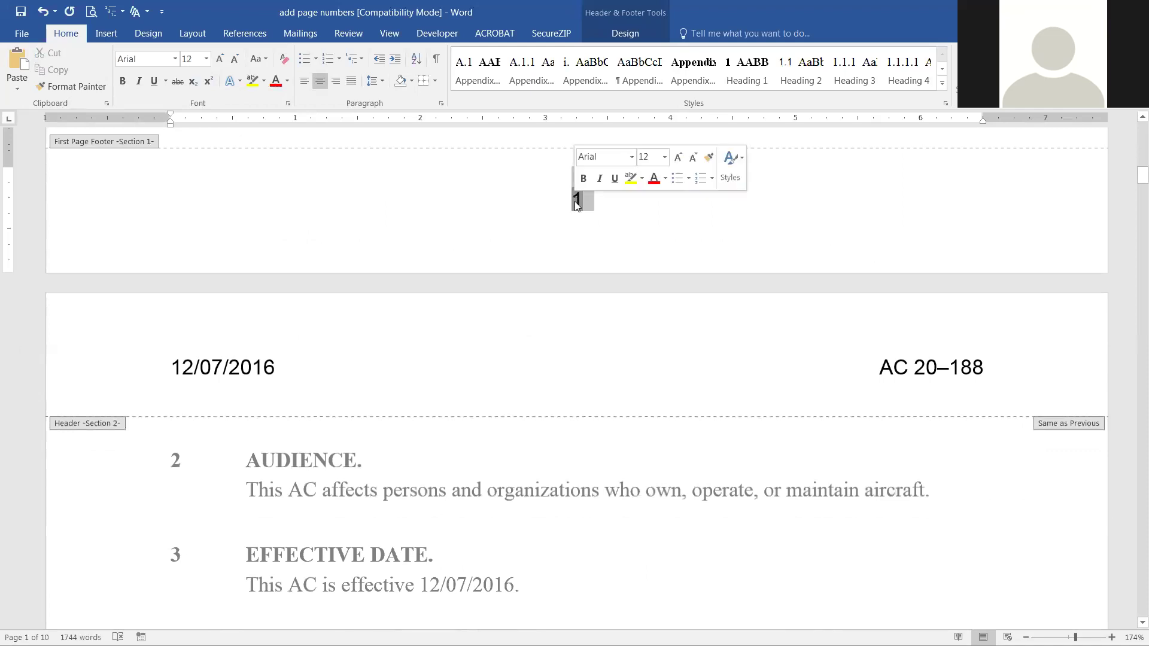
pyautogui.rightClick(576, 204)
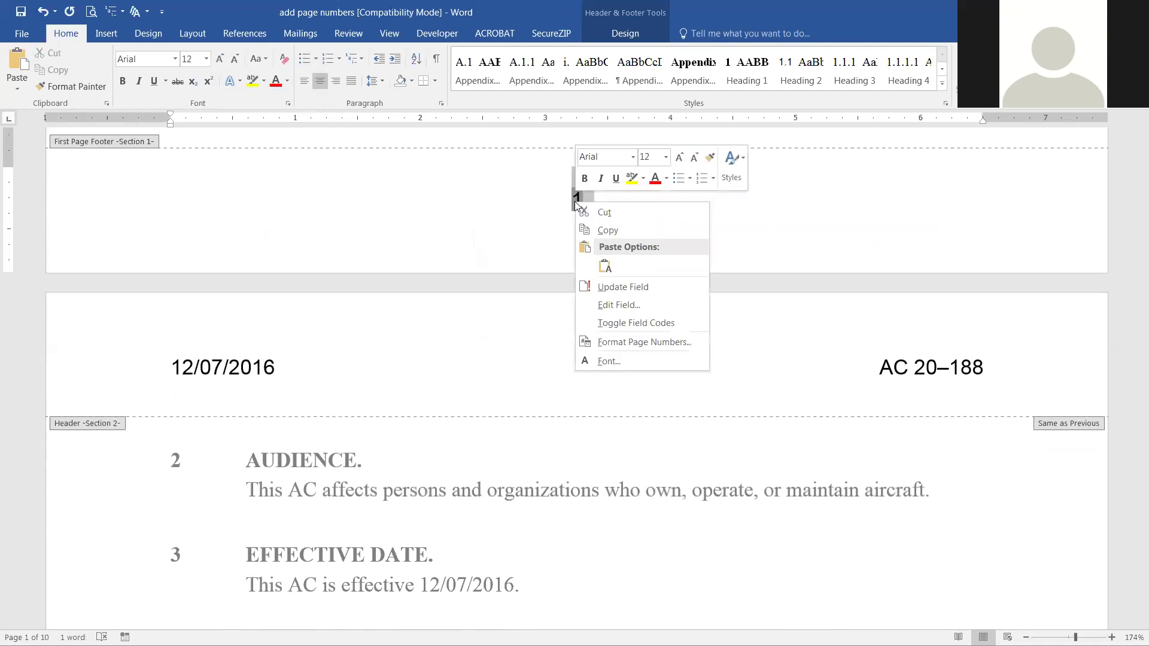
pyautogui.click(642, 343)
pyautogui.moveTo(561, 215); pyautogui.dragTo(749, 157)
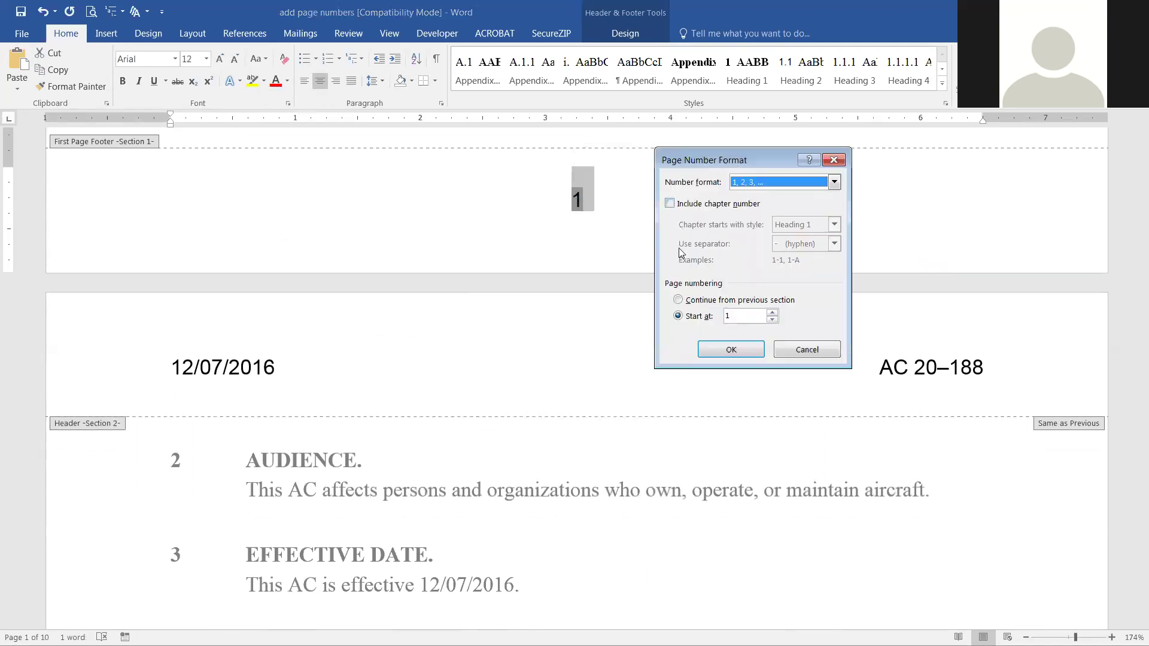
pyautogui.click(699, 206)
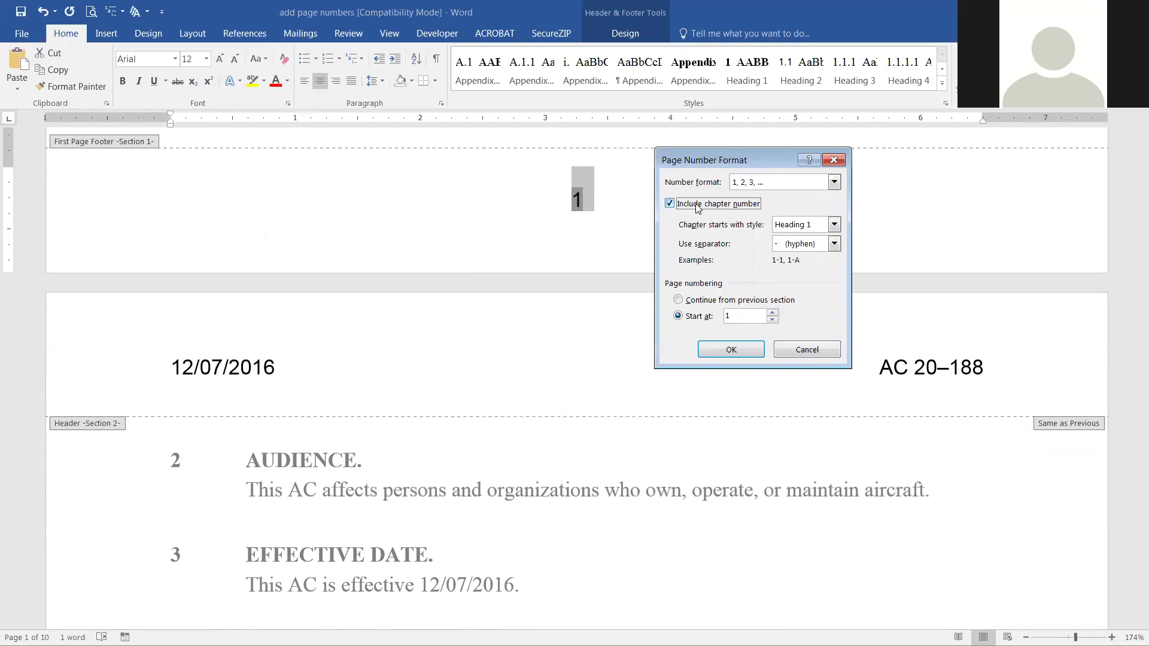
pyautogui.click(835, 224)
pyautogui.click(837, 222)
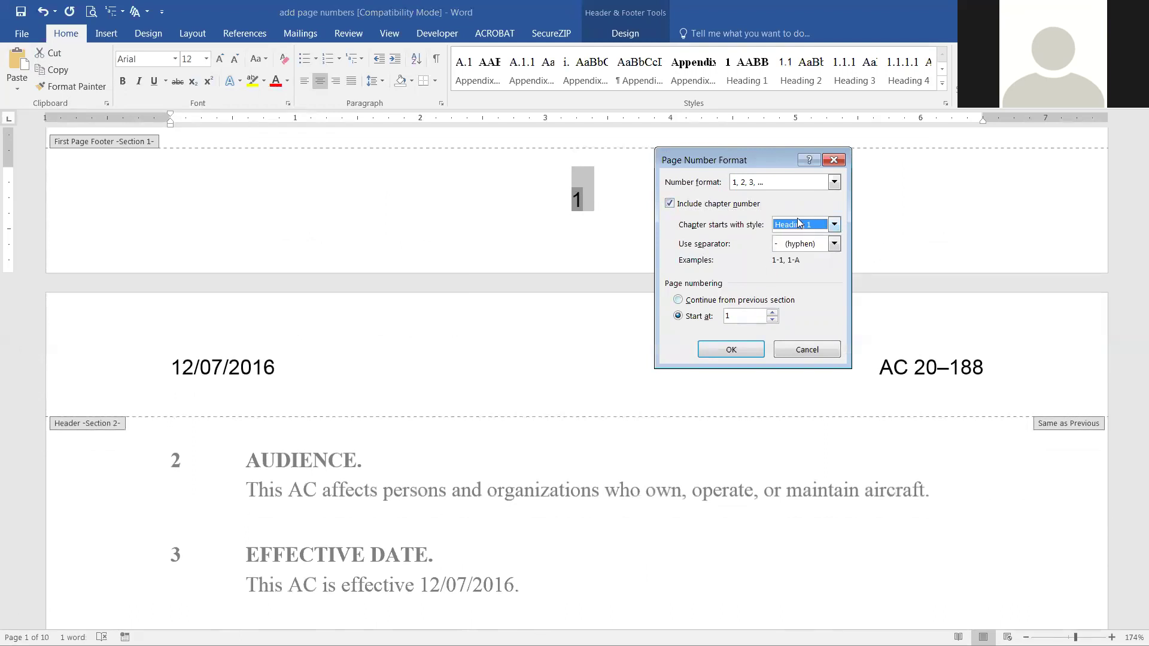
# Choose the hyphen as the separator between chapter and page number and apply the page number format
pyautogui.click(835, 244)
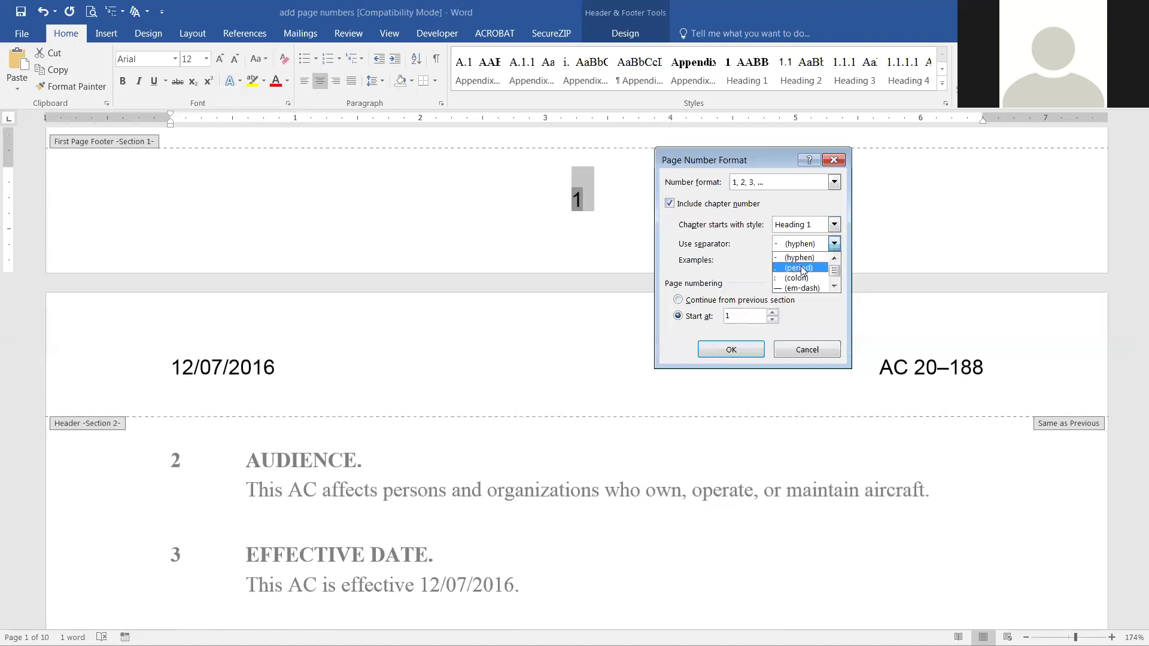
pyautogui.click(838, 286)
pyautogui.scroll(1, 799, 257)
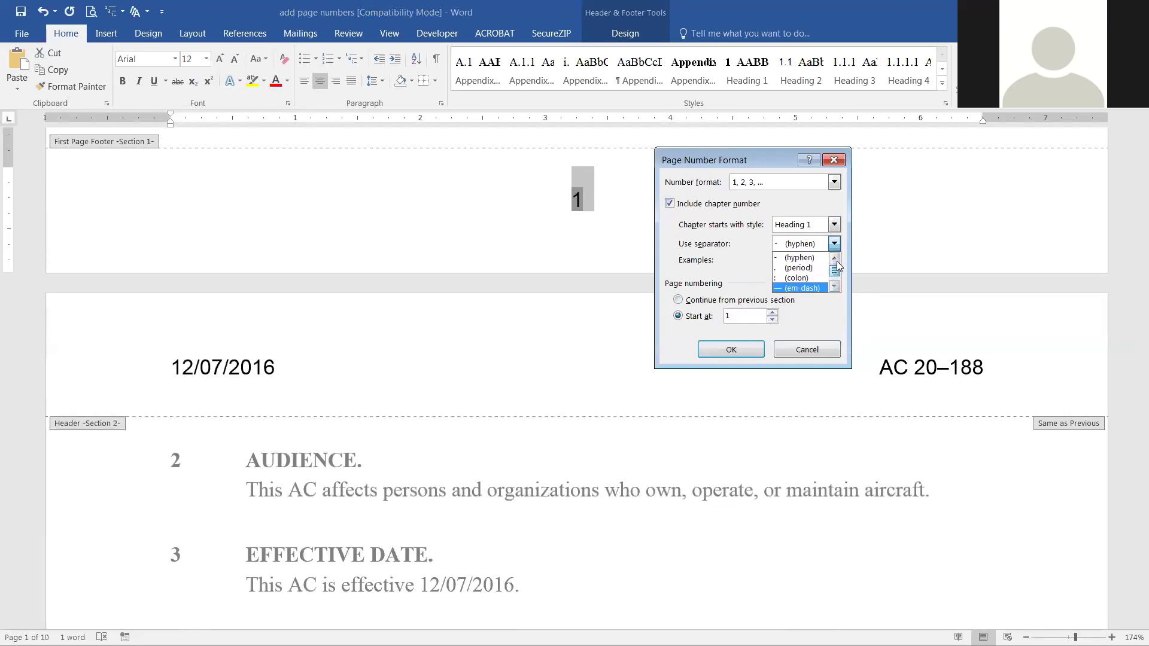
pyautogui.click(799, 256)
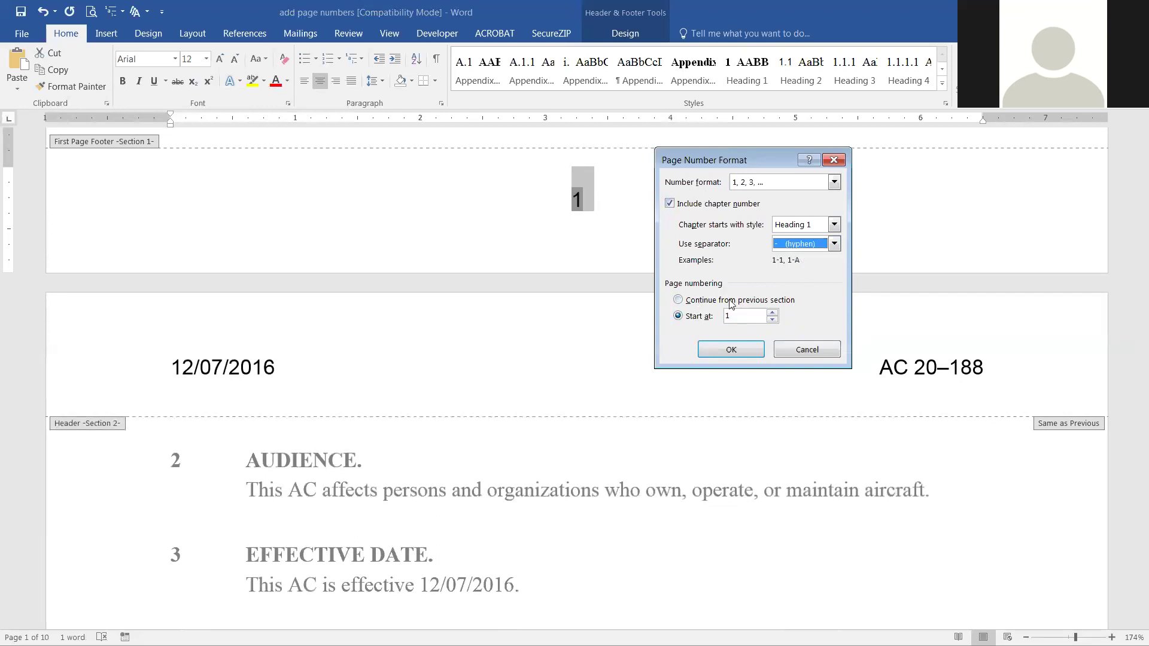
pyautogui.click(738, 352)
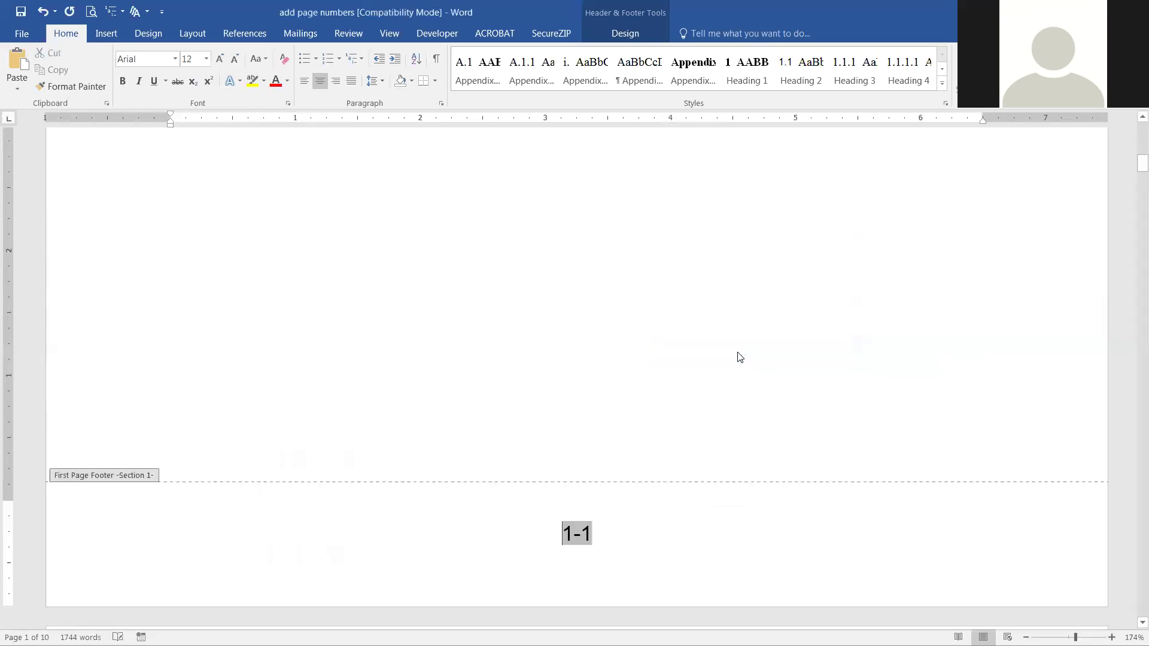
pyautogui.click(576, 535)
pyautogui.click(588, 533)
# Link the section 2 footer to the previous section, agreeing to delete its own footer content
pyautogui.scroll(-6, 450, 480)
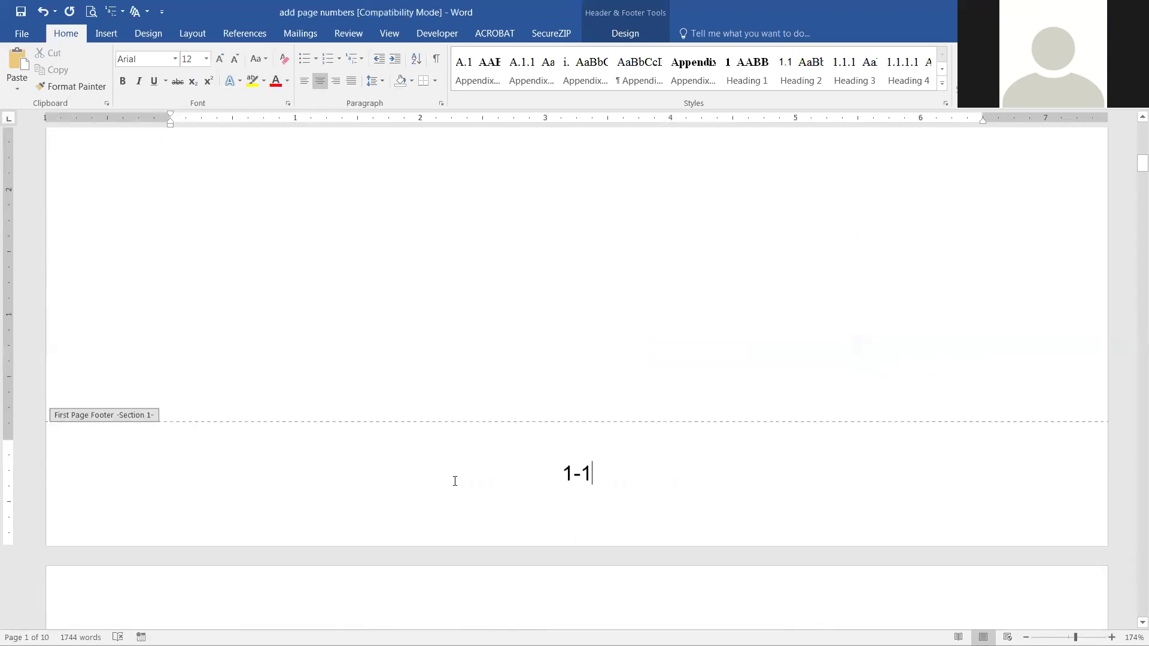
pyautogui.scroll(-17, 550, 445)
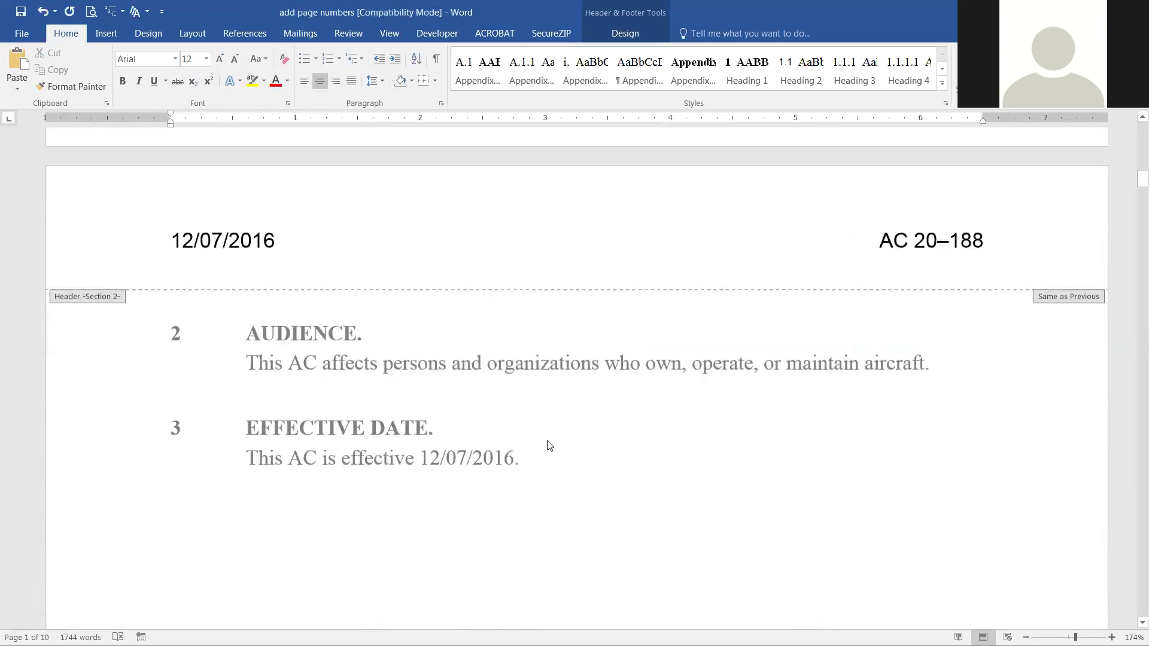
pyautogui.scroll(-3, 560, 440)
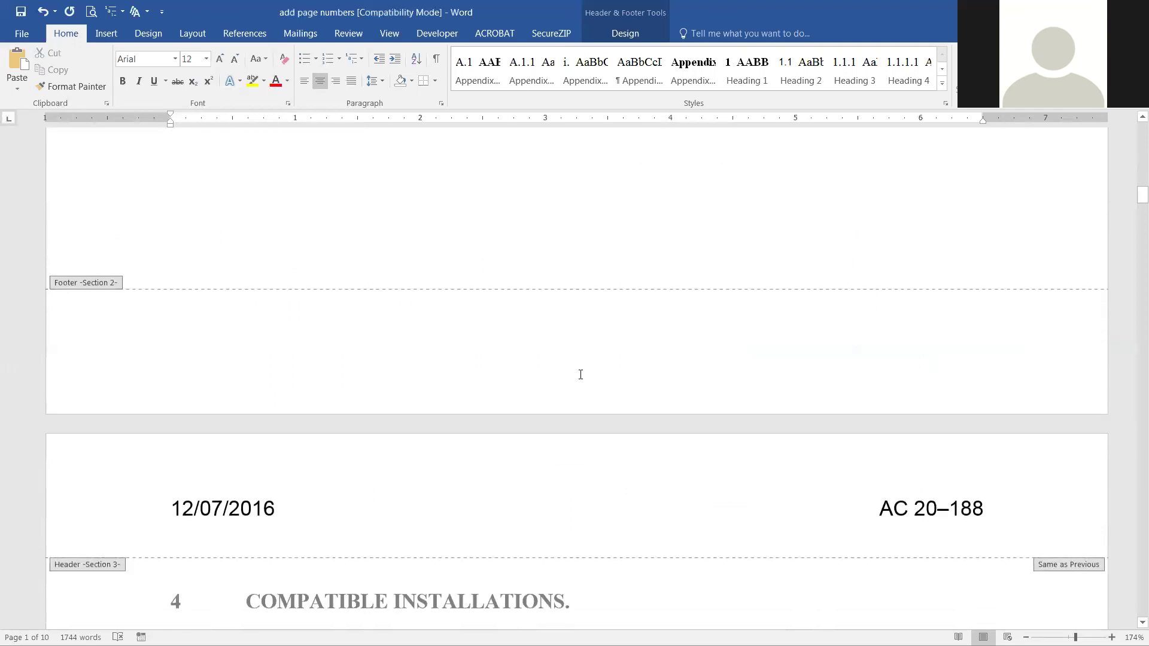
pyautogui.click(579, 375)
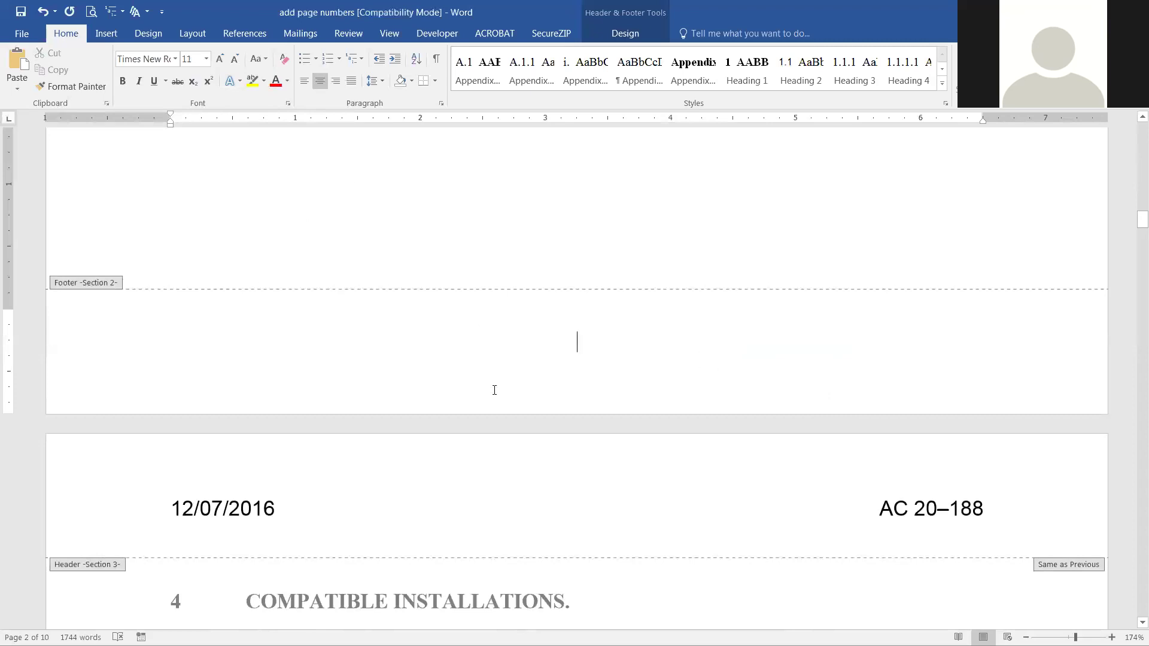
pyautogui.scroll(3, 617, 389)
pyautogui.scroll(14, 616, 386)
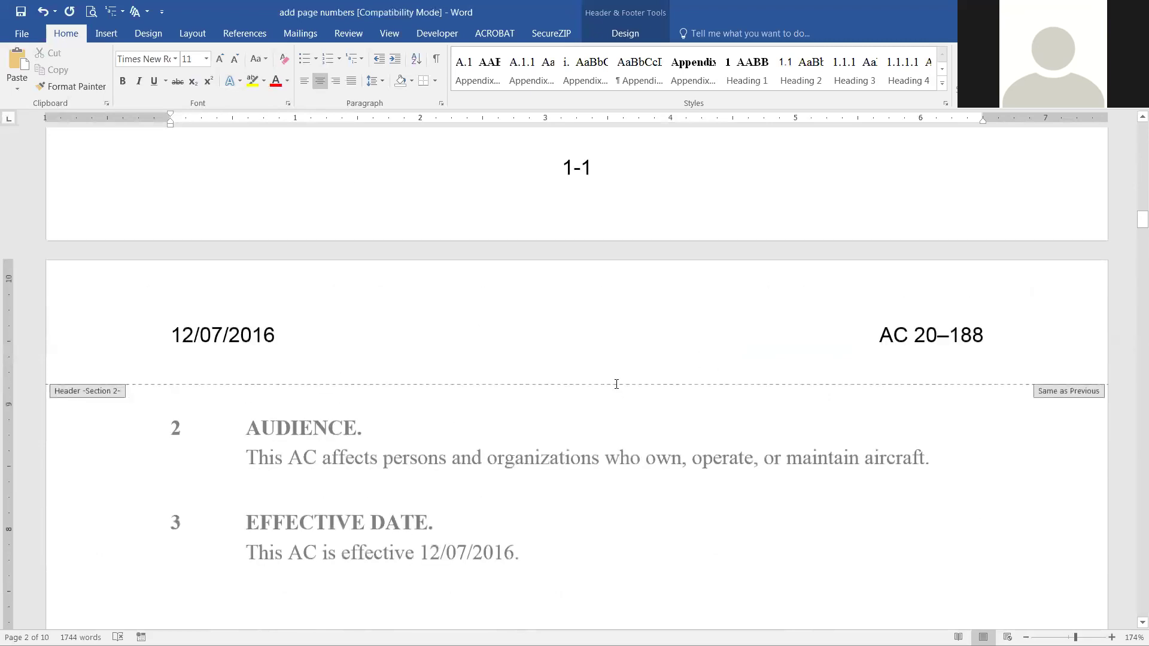
pyautogui.scroll(-5, 609, 379)
pyautogui.scroll(-3, 609, 380)
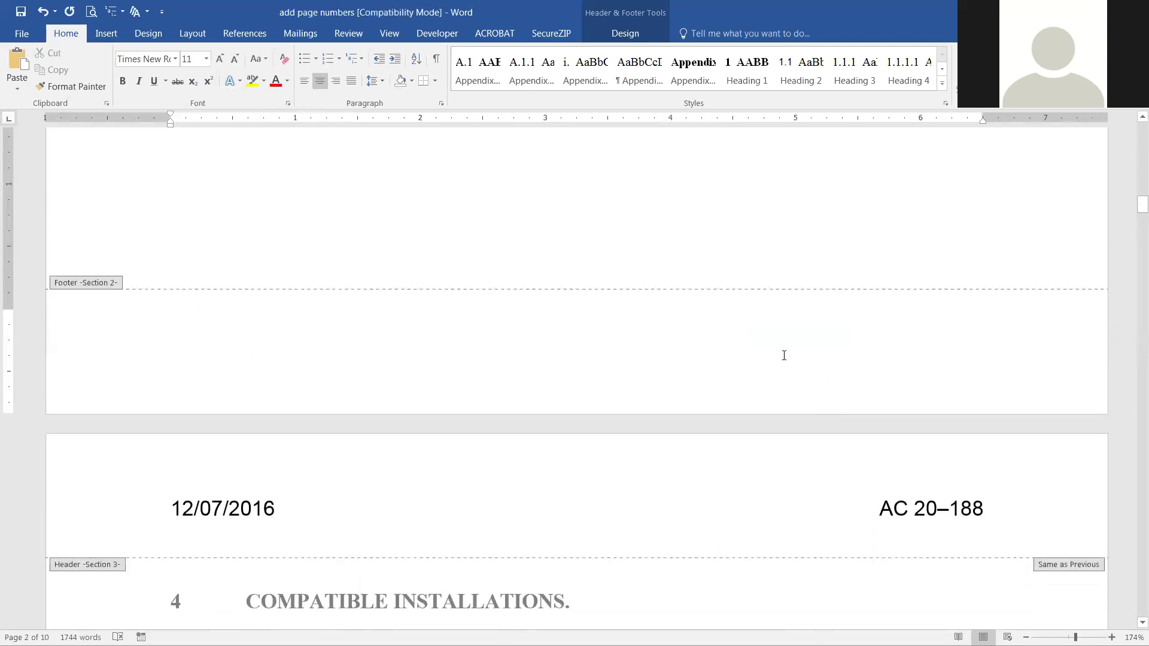
pyautogui.click(591, 6)
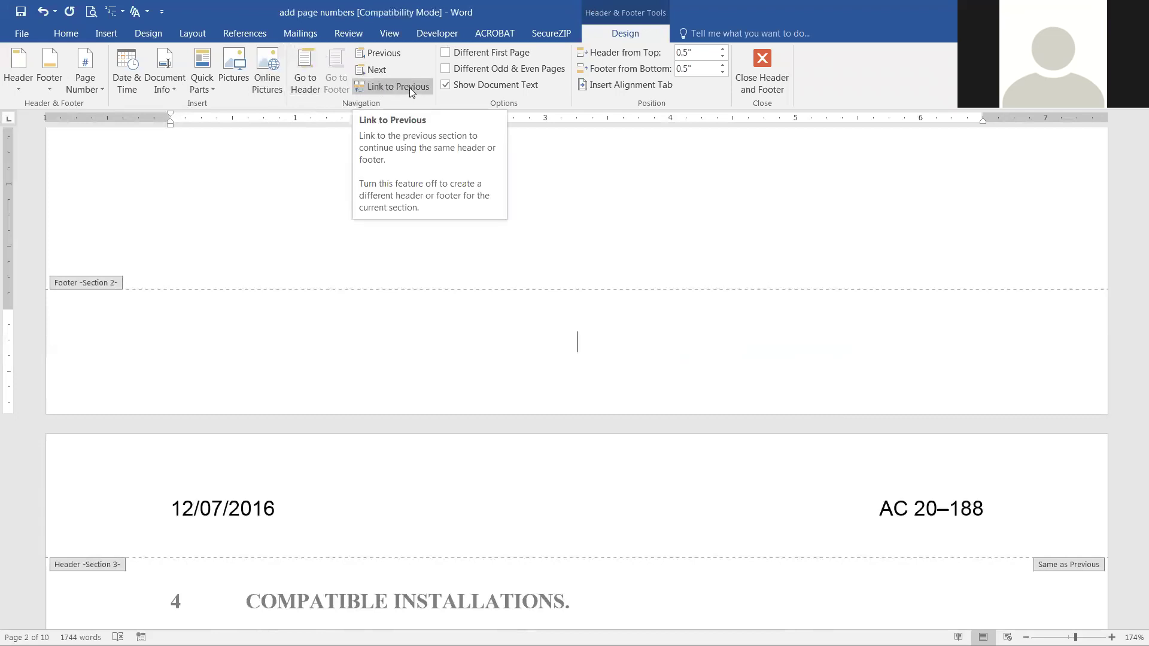
pyautogui.click(580, 347)
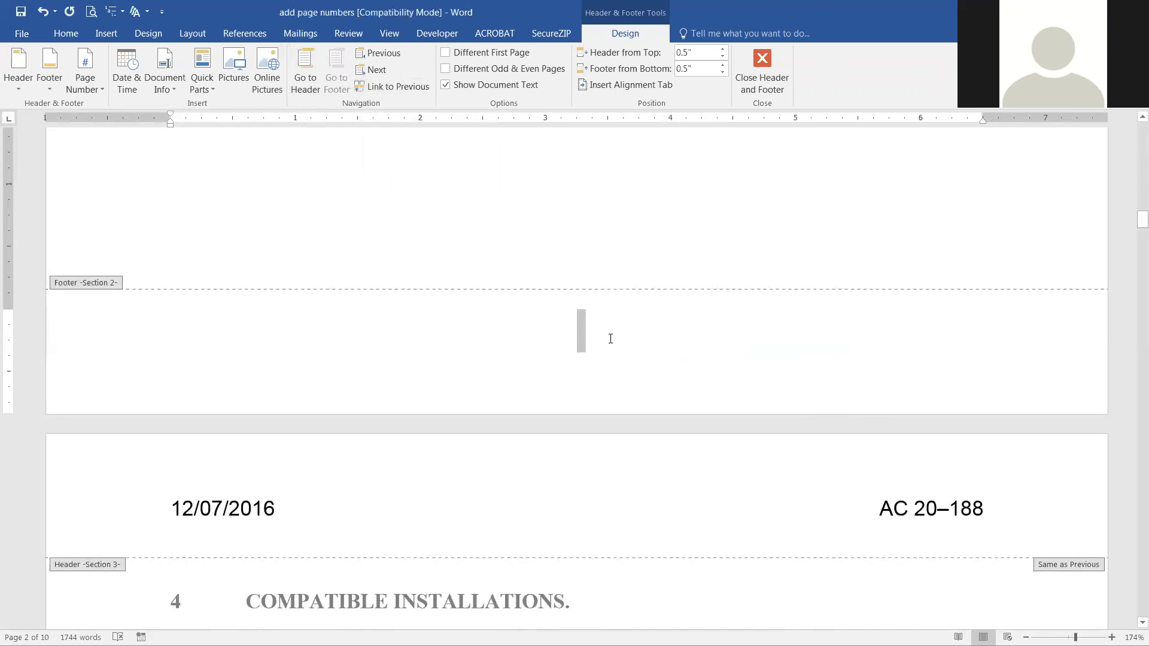
pyautogui.click(386, 87)
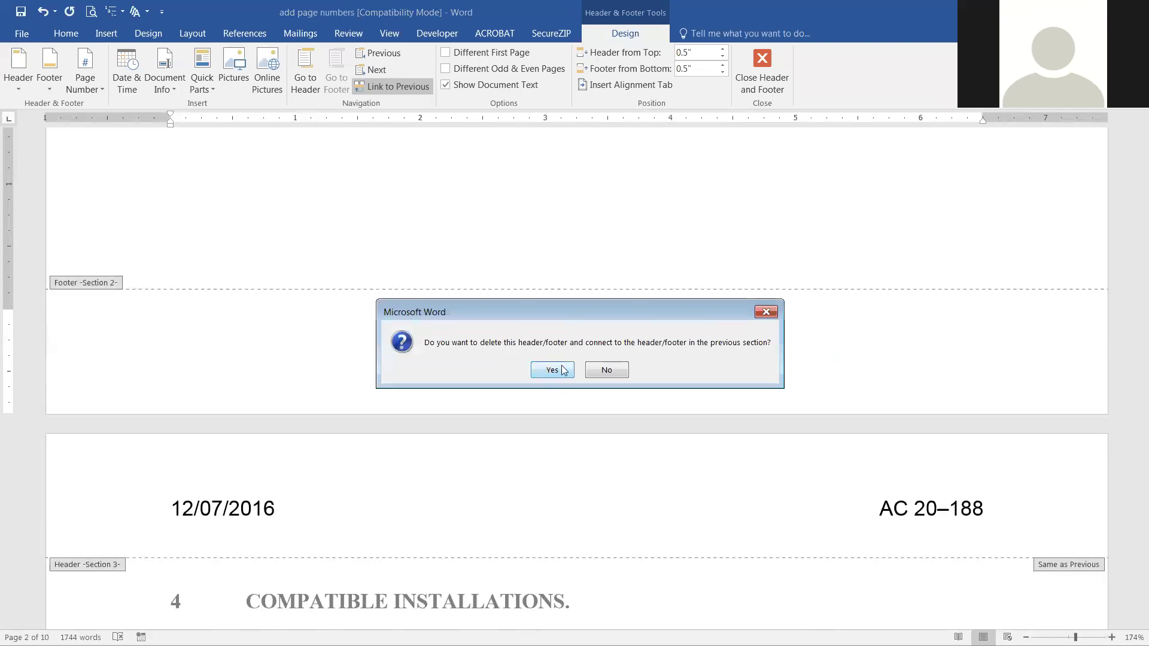
pyautogui.moveTo(580, 309); pyautogui.dragTo(650, 362)
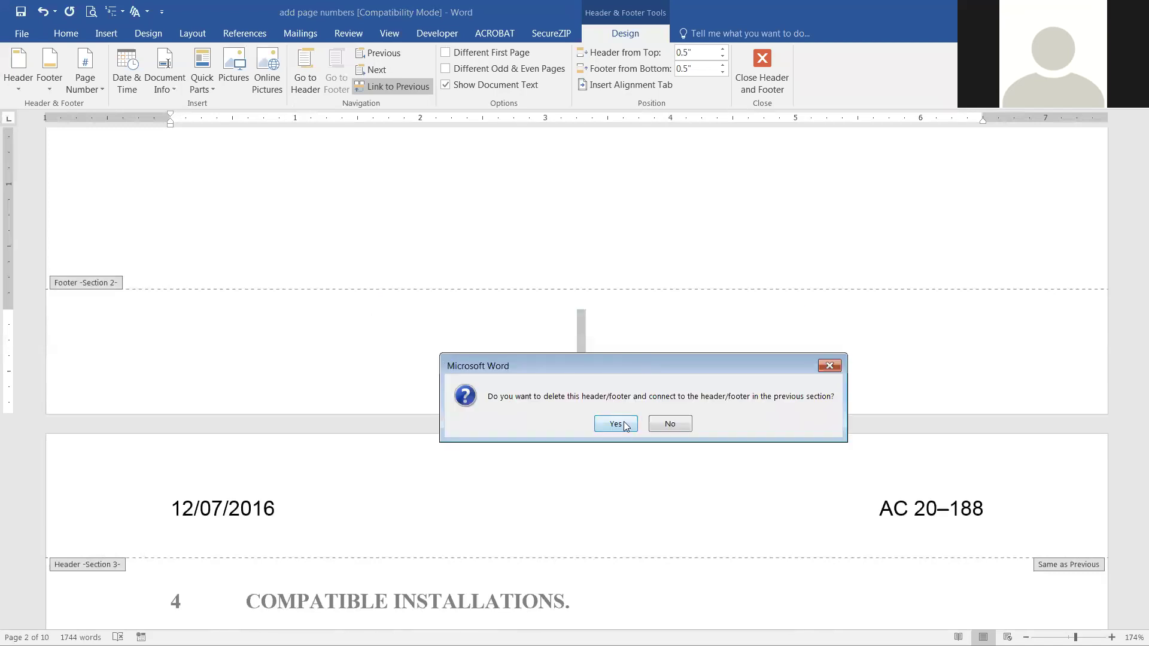
pyautogui.click(623, 426)
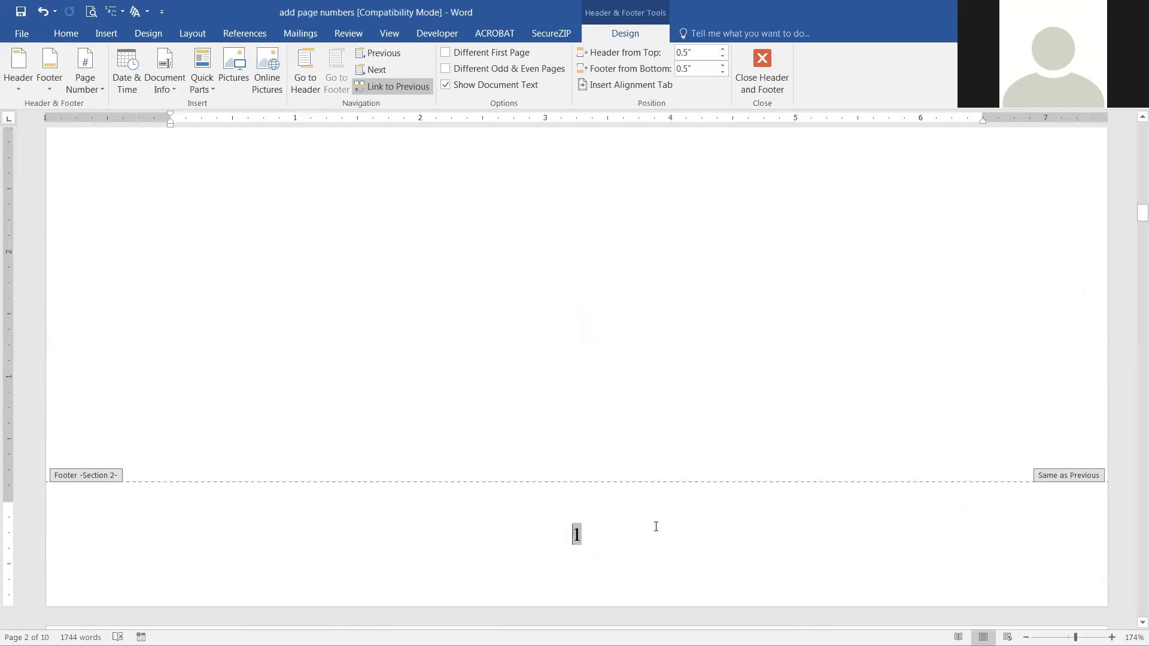
# Format the page number in the section 2 footer as Arial, size 12
pyautogui.scroll(15, 665, 522)
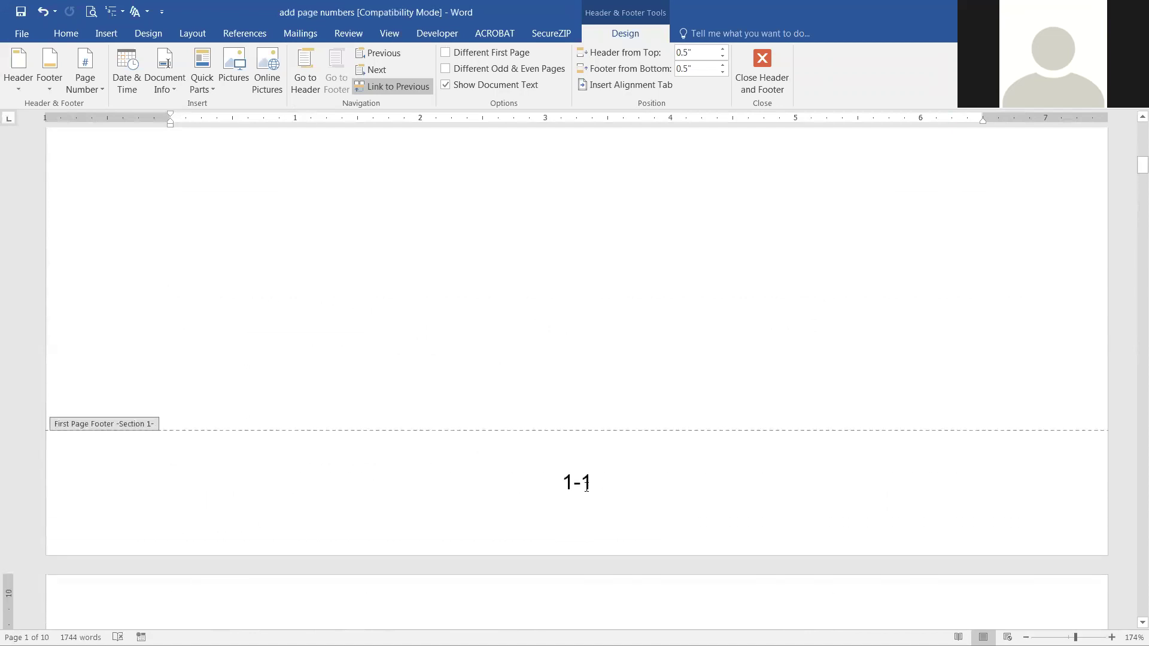
pyautogui.click(587, 486)
pyautogui.scroll(-10, 620, 473)
pyautogui.scroll(-5, 621, 479)
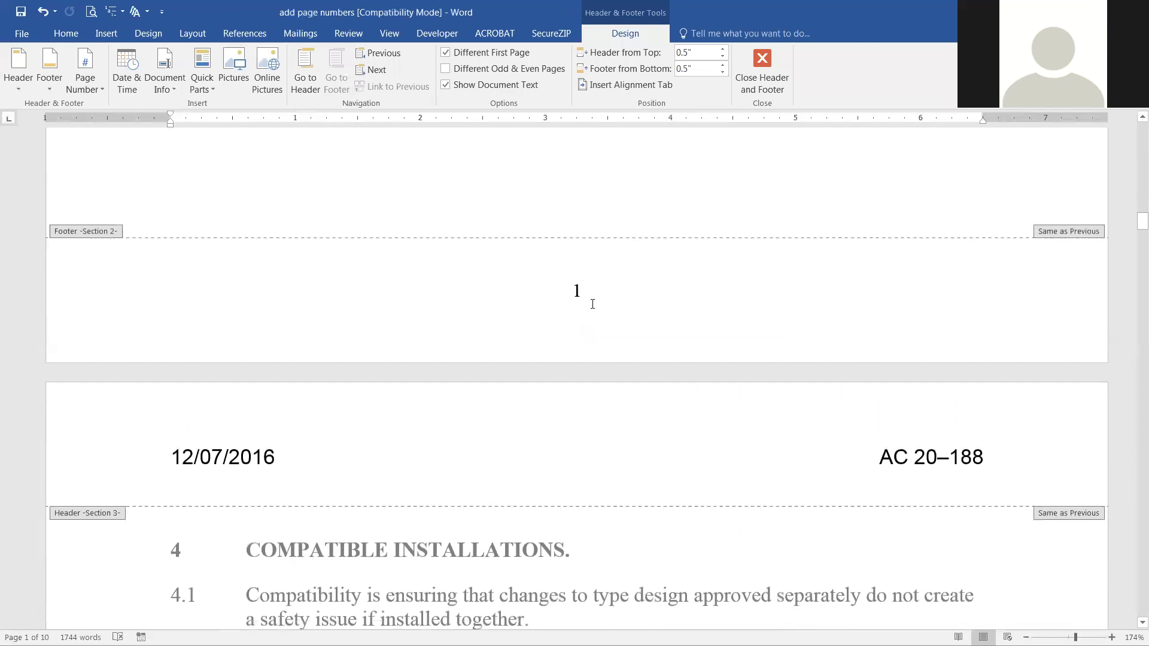
pyautogui.click(593, 304)
pyautogui.doubleClick(576, 290)
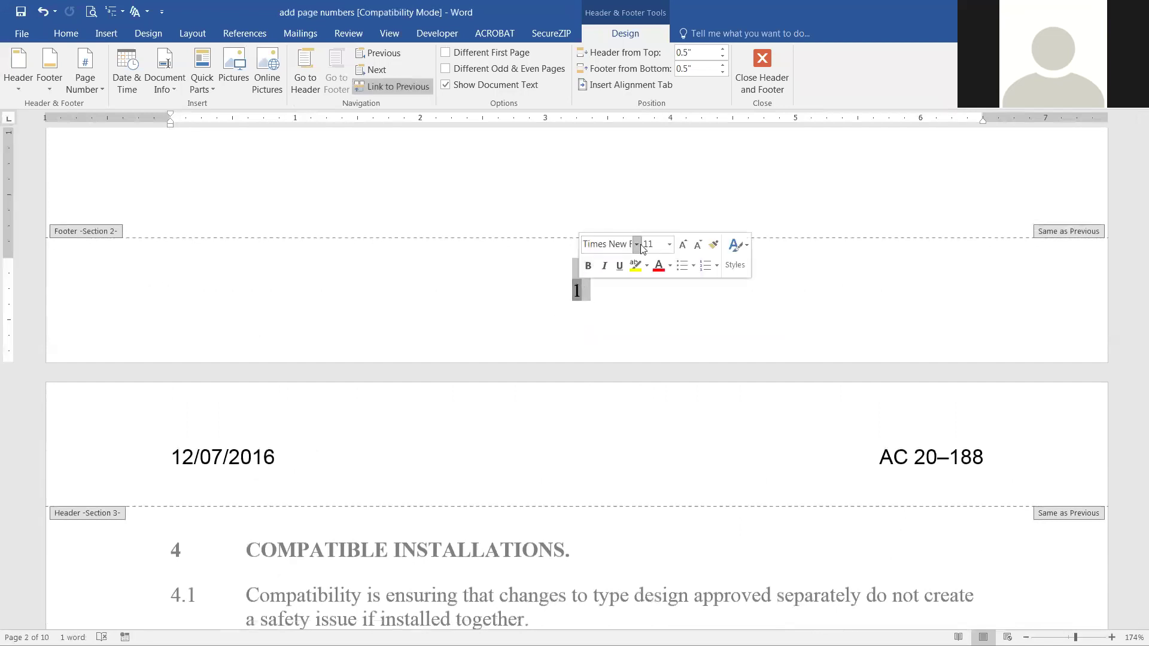
pyautogui.click(637, 244)
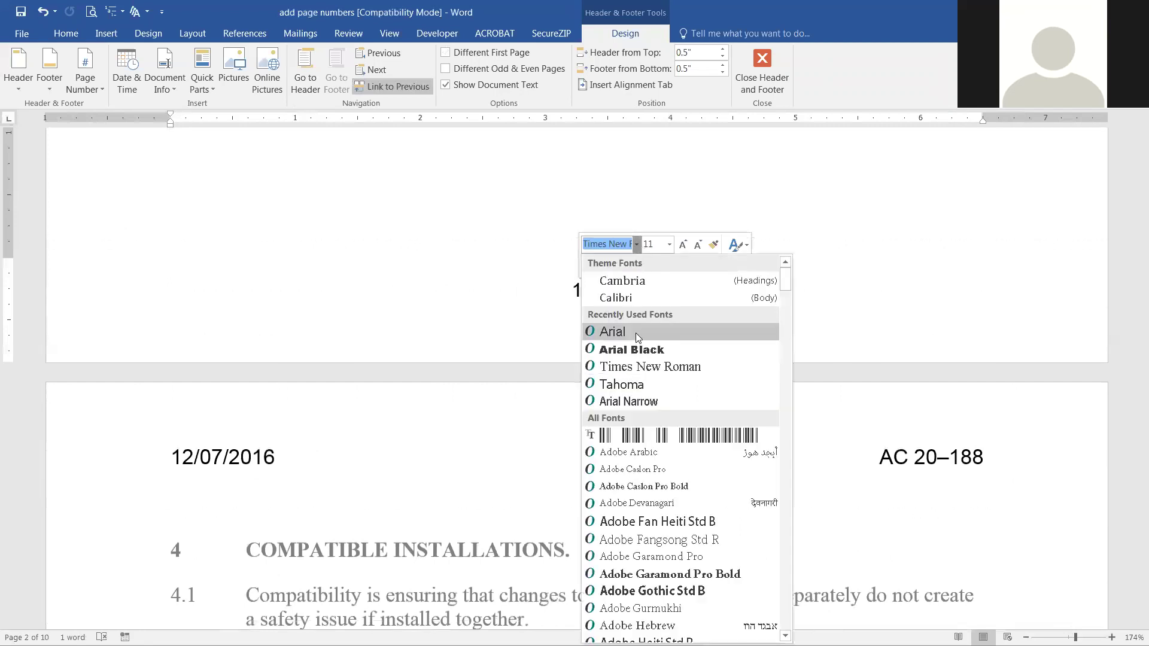
pyautogui.click(640, 331)
pyautogui.click(669, 245)
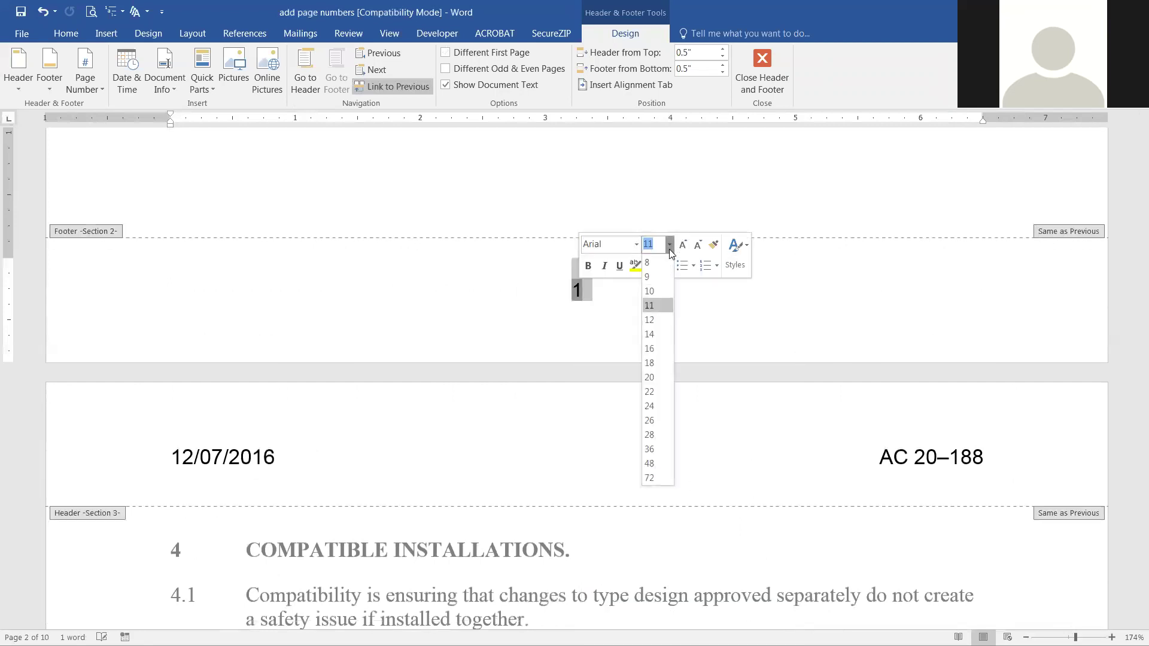
pyautogui.click(652, 321)
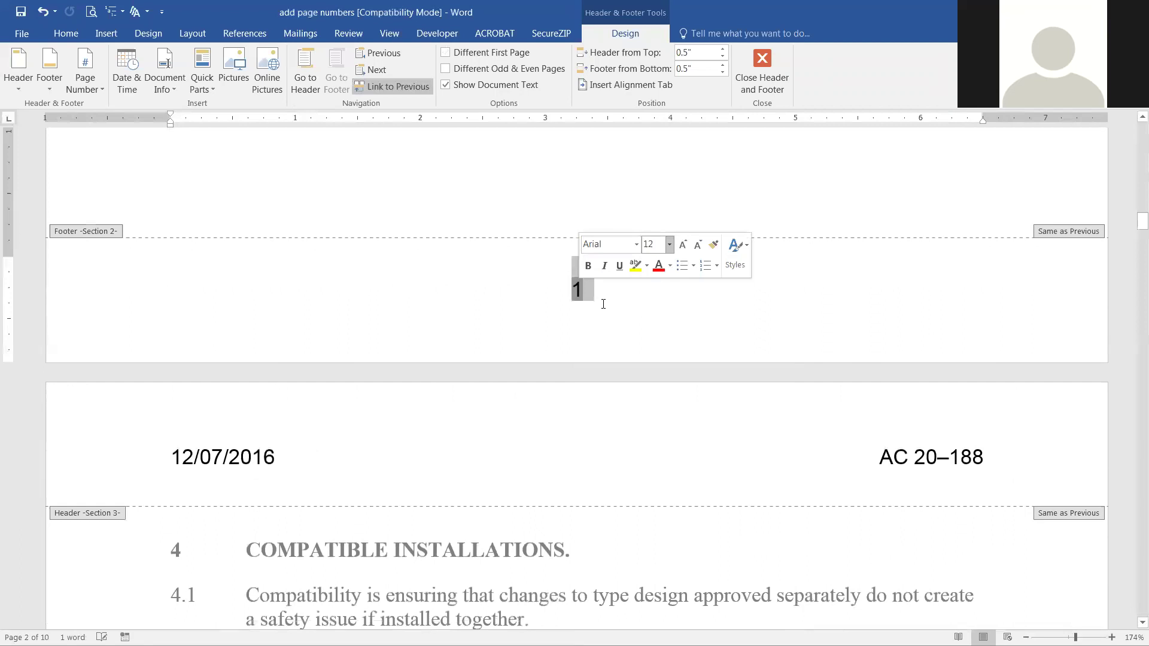
# Include the Heading 1 chapter number with a hyphen separator in the section 2 footer's page number format
pyautogui.click(580, 290)
pyautogui.doubleClick(581, 290)
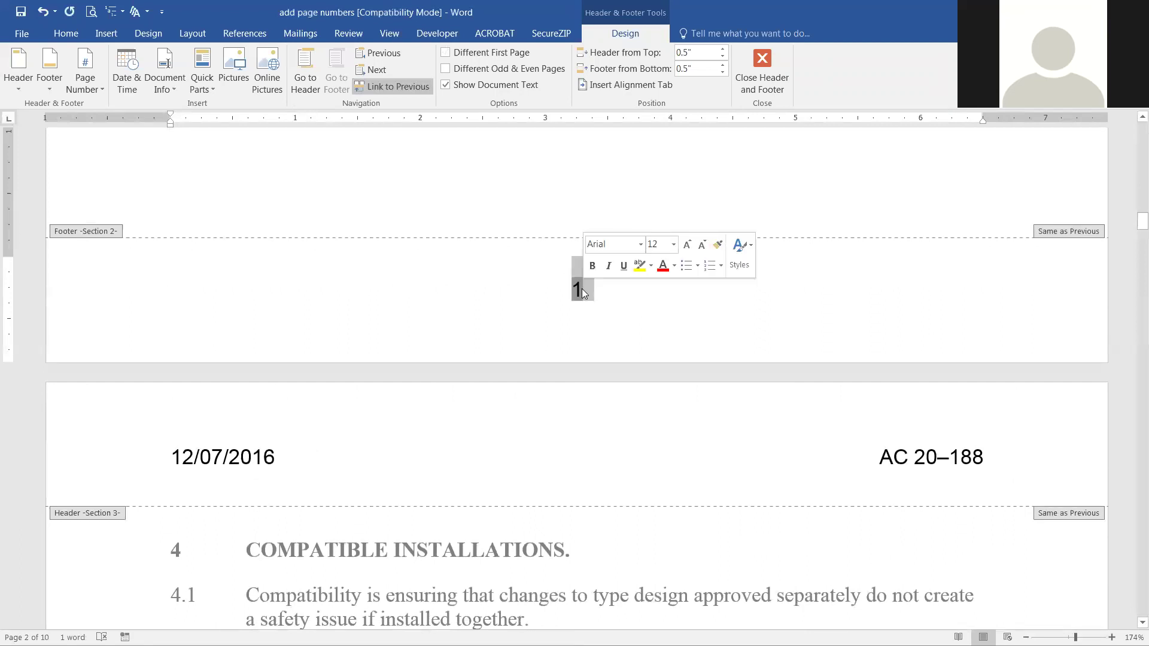
pyautogui.click(589, 292)
pyautogui.doubleClick(589, 292)
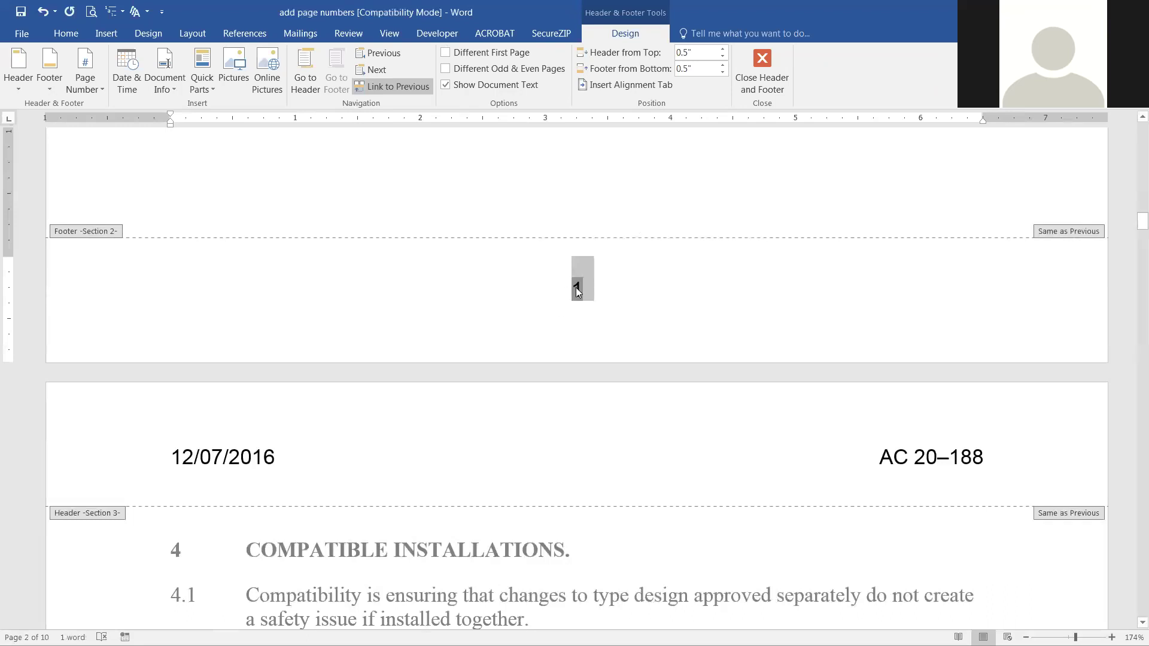
pyautogui.click(66, 34)
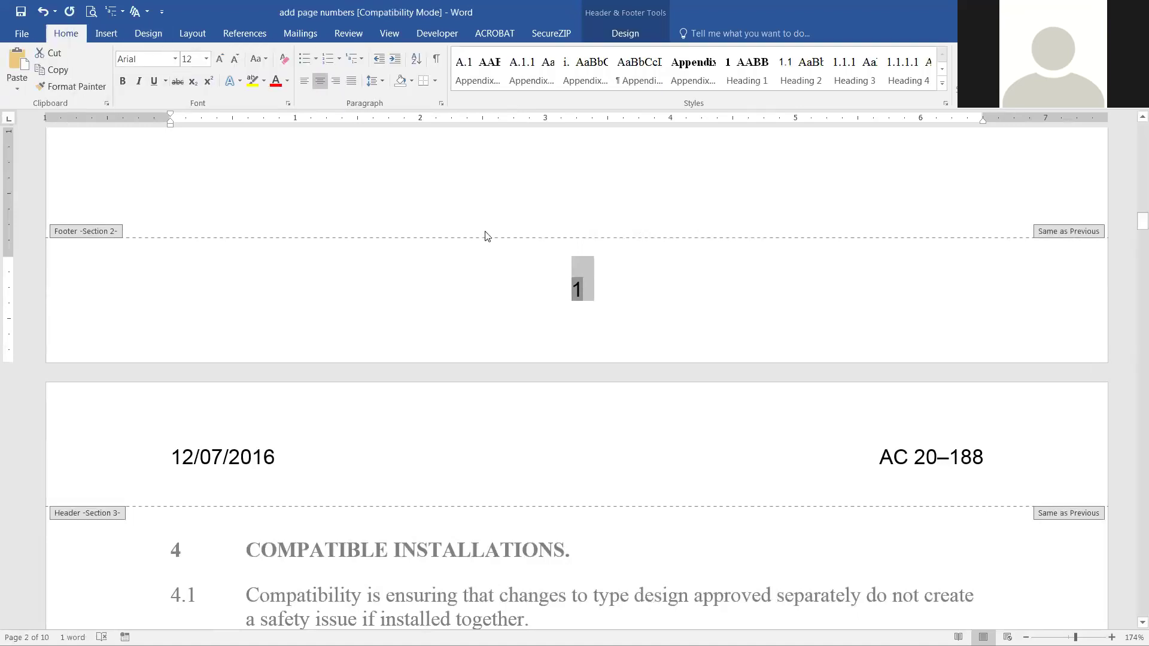
pyautogui.rightClick(577, 290)
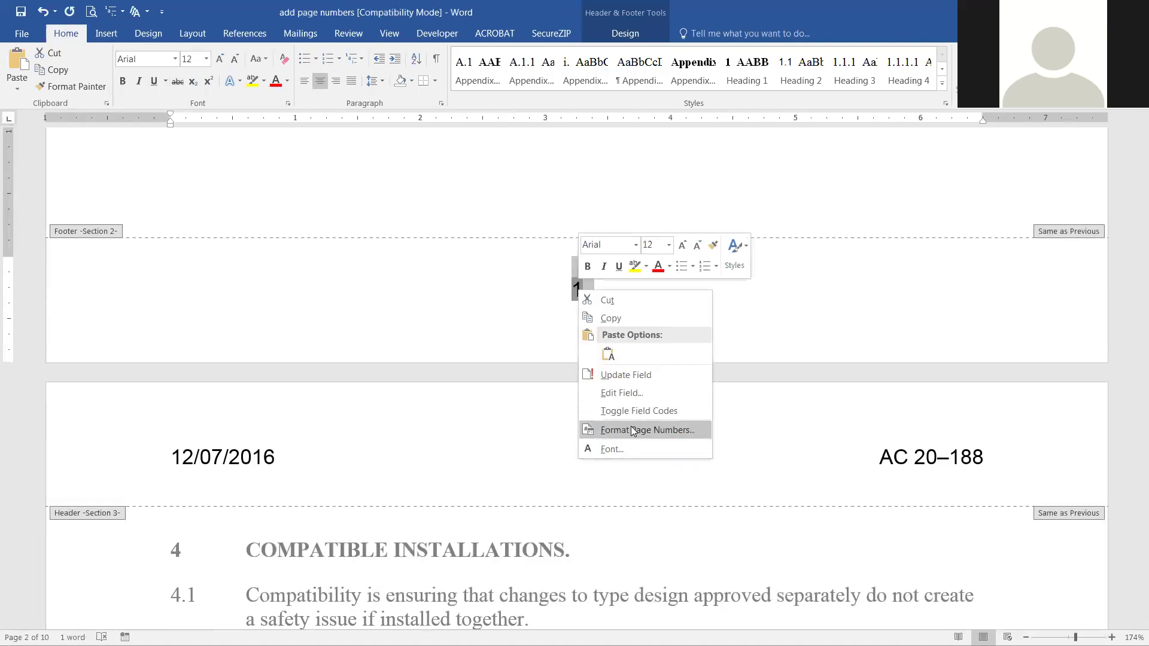
pyautogui.click(631, 430)
pyautogui.click(669, 204)
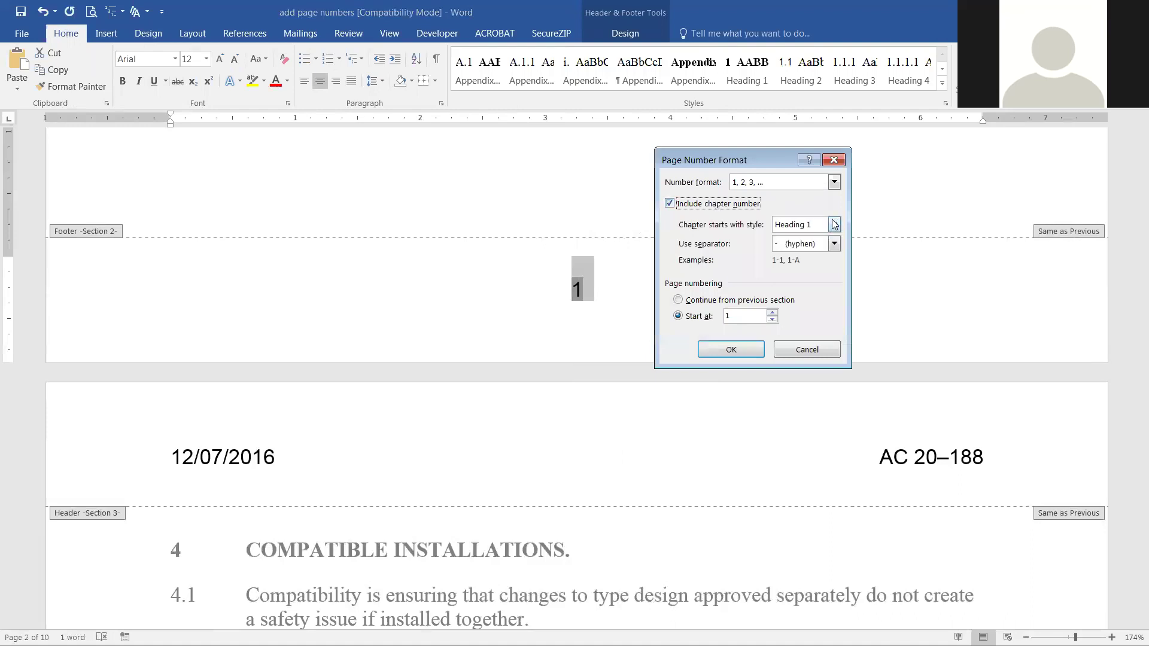
pyautogui.click(732, 349)
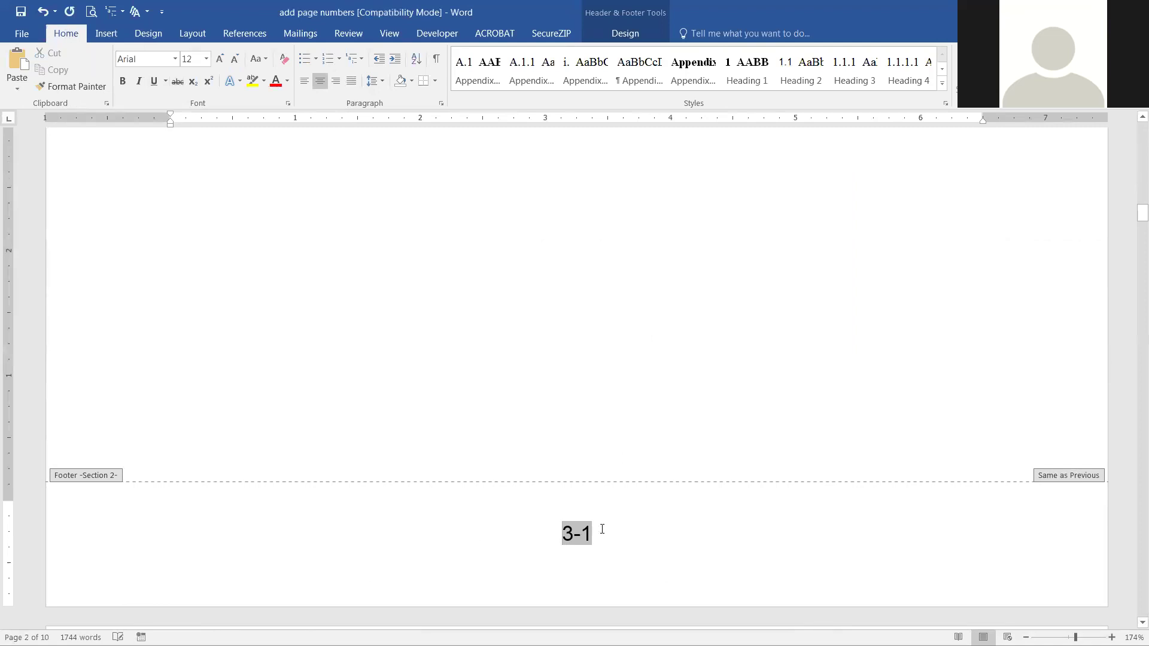
pyautogui.scroll(10, 602, 531)
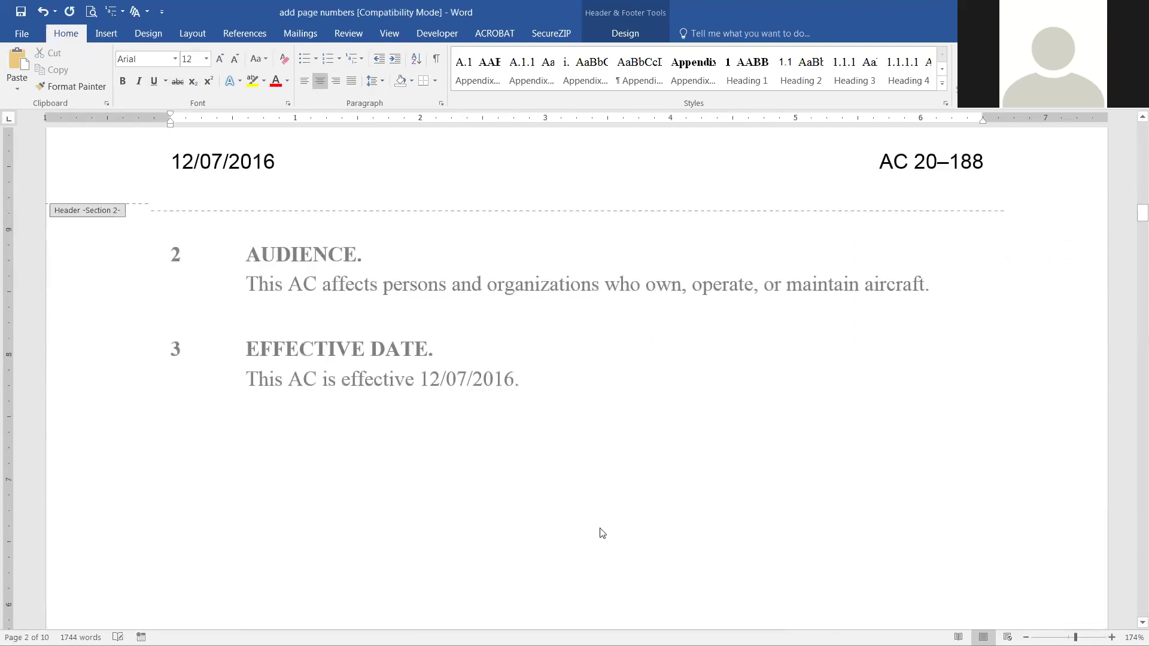
# Insert a next-page section break after the Audience paragraph and delete the empty line above the Effective Date heading
pyautogui.scroll(8, 600, 526)
pyautogui.scroll(-5, 423, 495)
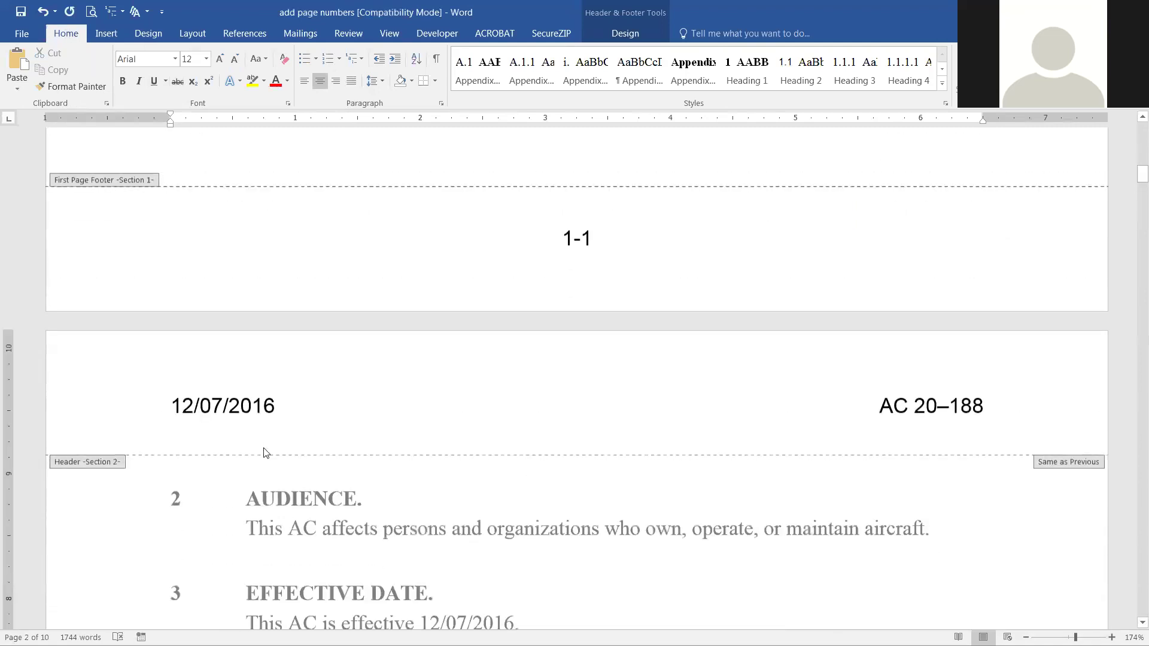
pyautogui.scroll(-3, 266, 453)
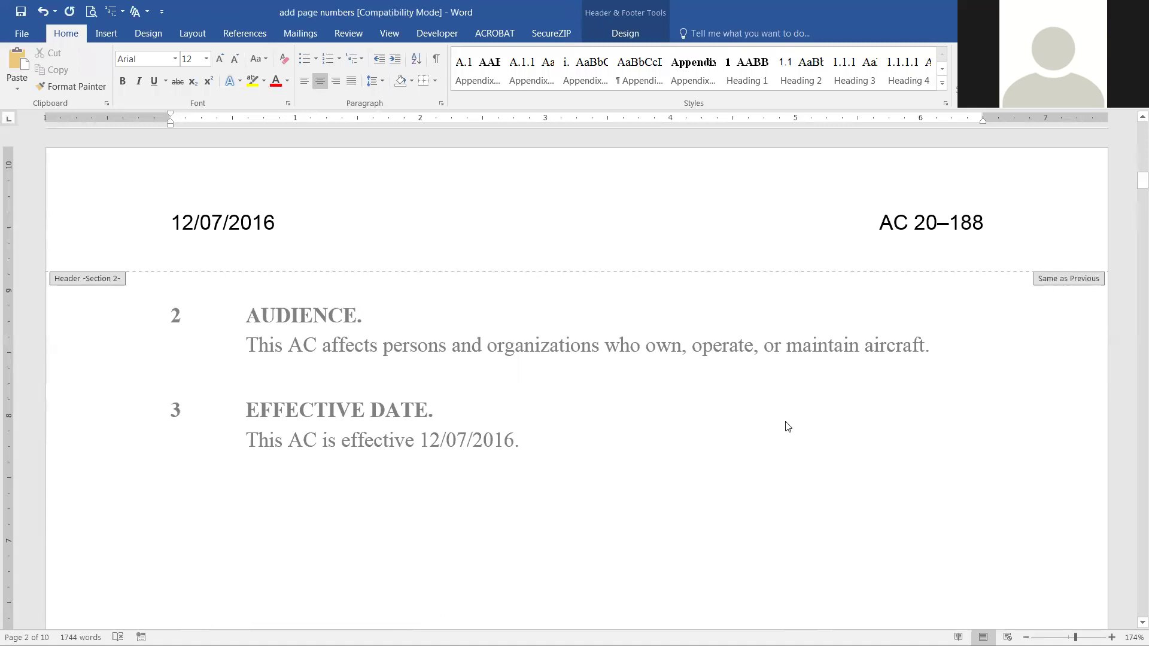
pyautogui.doubleClick(695, 411)
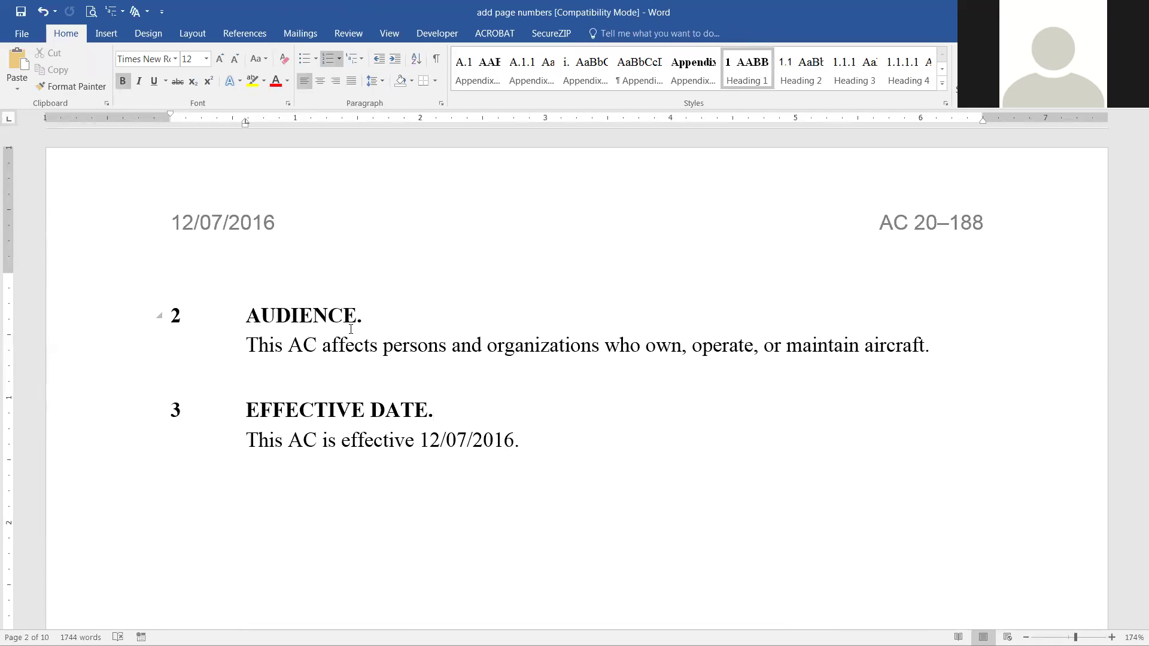
pyautogui.click(952, 344)
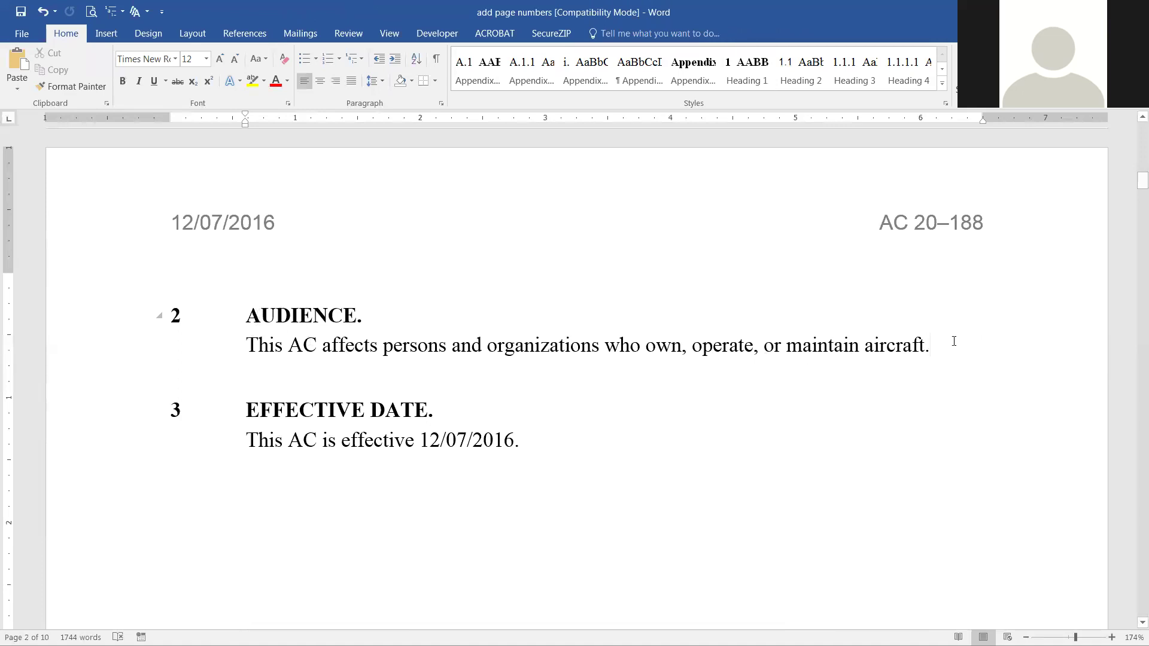
pyautogui.click(202, 36)
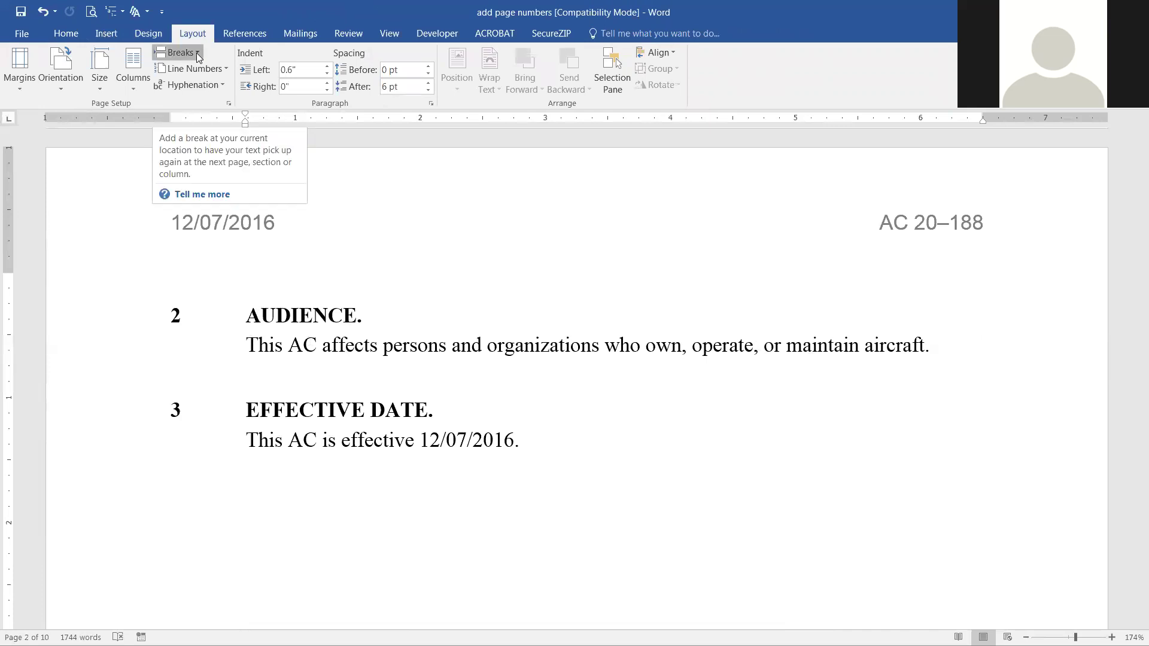
pyautogui.click(196, 52)
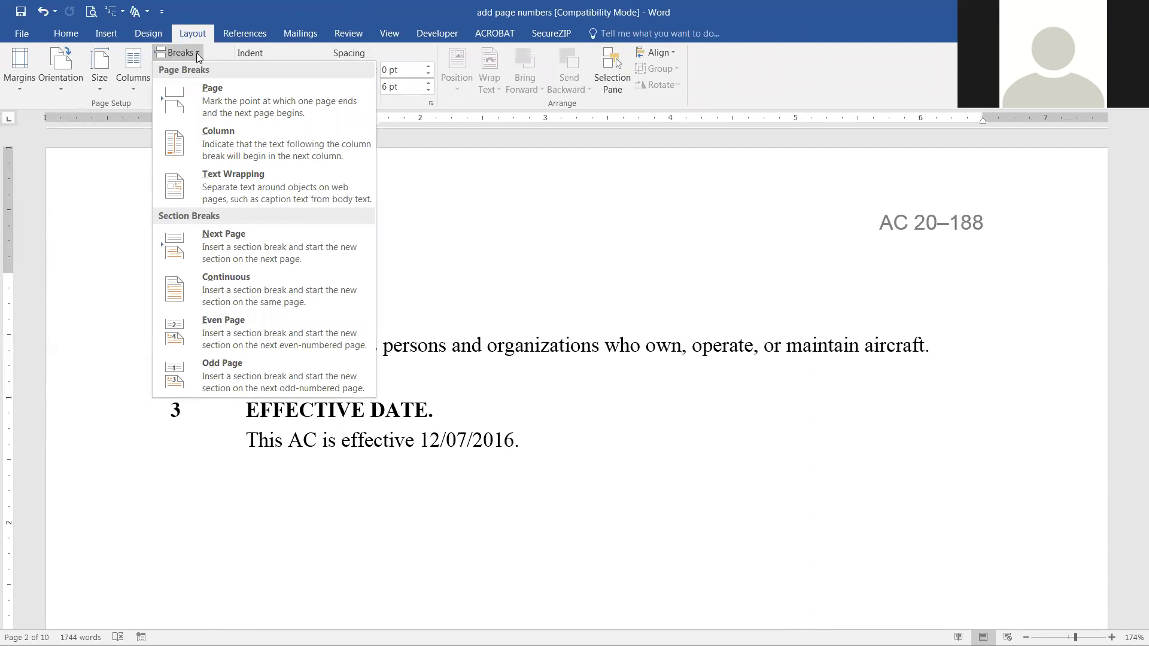
pyautogui.click(239, 241)
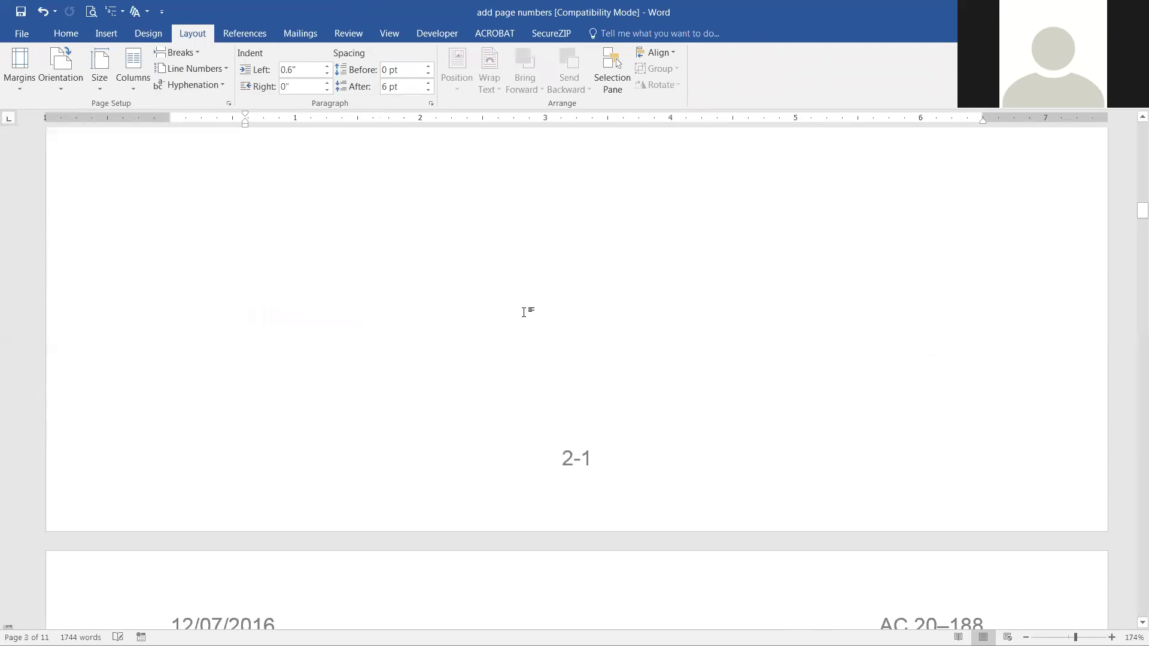
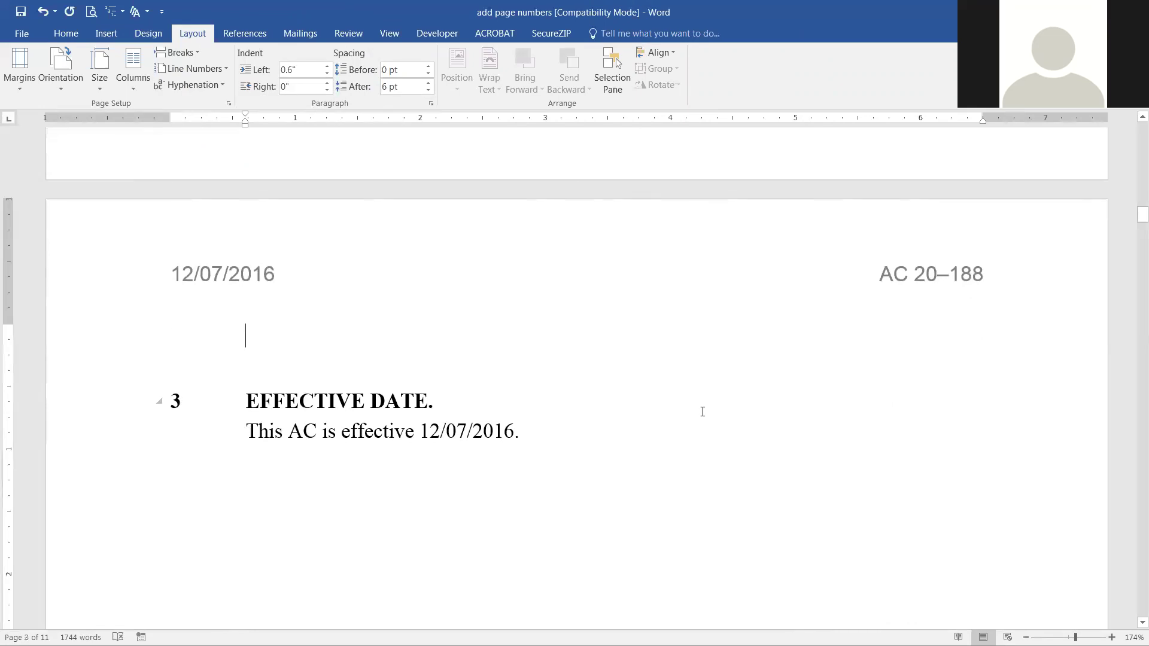
pyautogui.press('Delete')
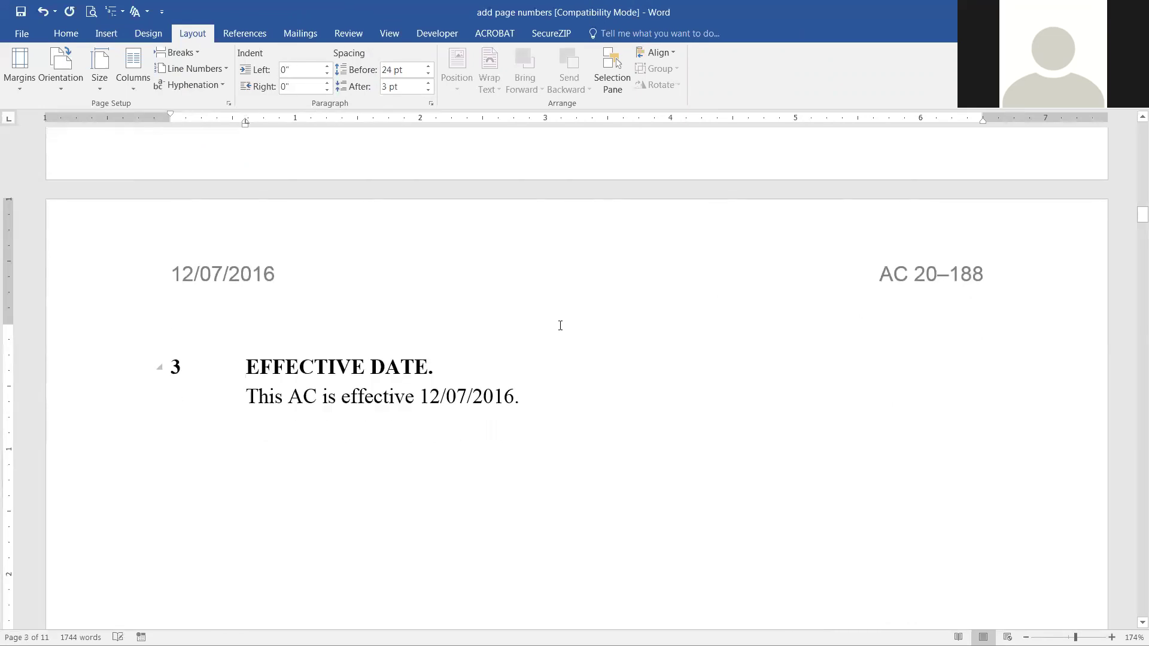
# Open the footers for editing and link the section 4 footer to the previous section, agreeing to delete its own content
pyautogui.scroll(6, 560, 325)
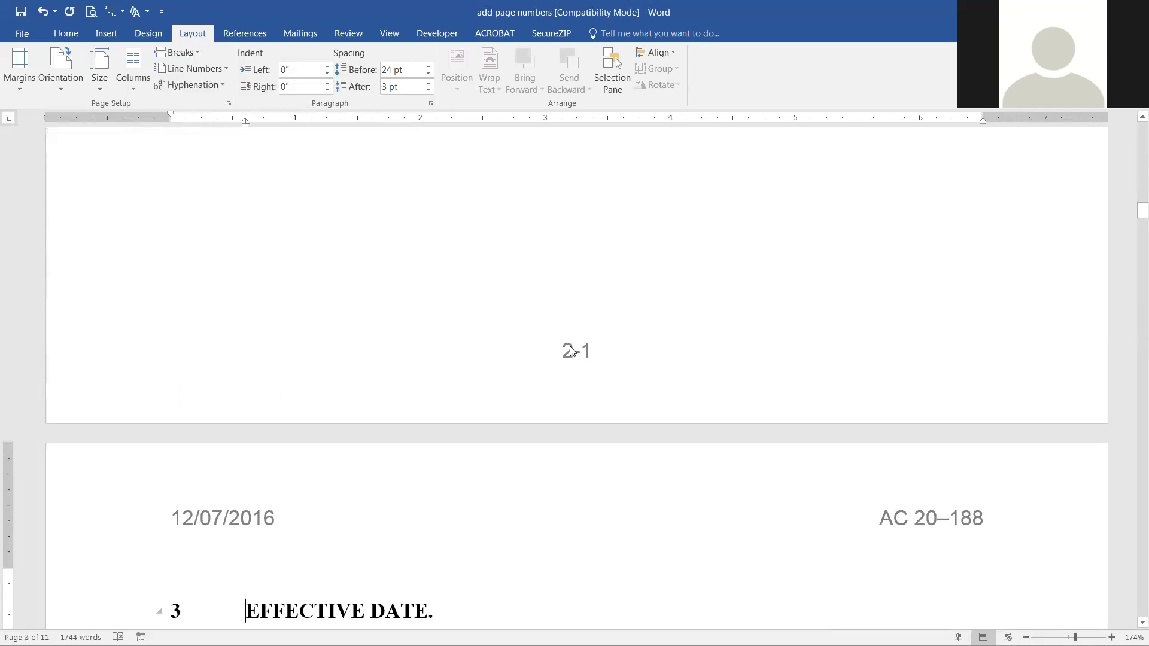
pyautogui.scroll(-20, 590, 341)
pyautogui.scroll(-9, 591, 340)
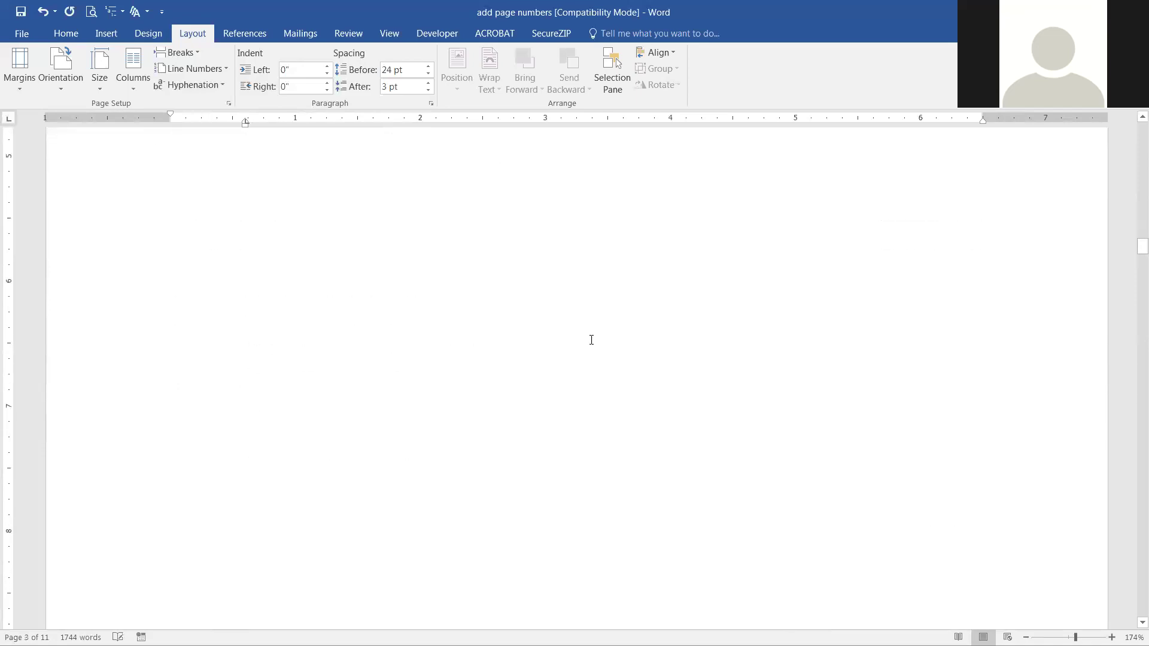
pyautogui.doubleClick(624, 351)
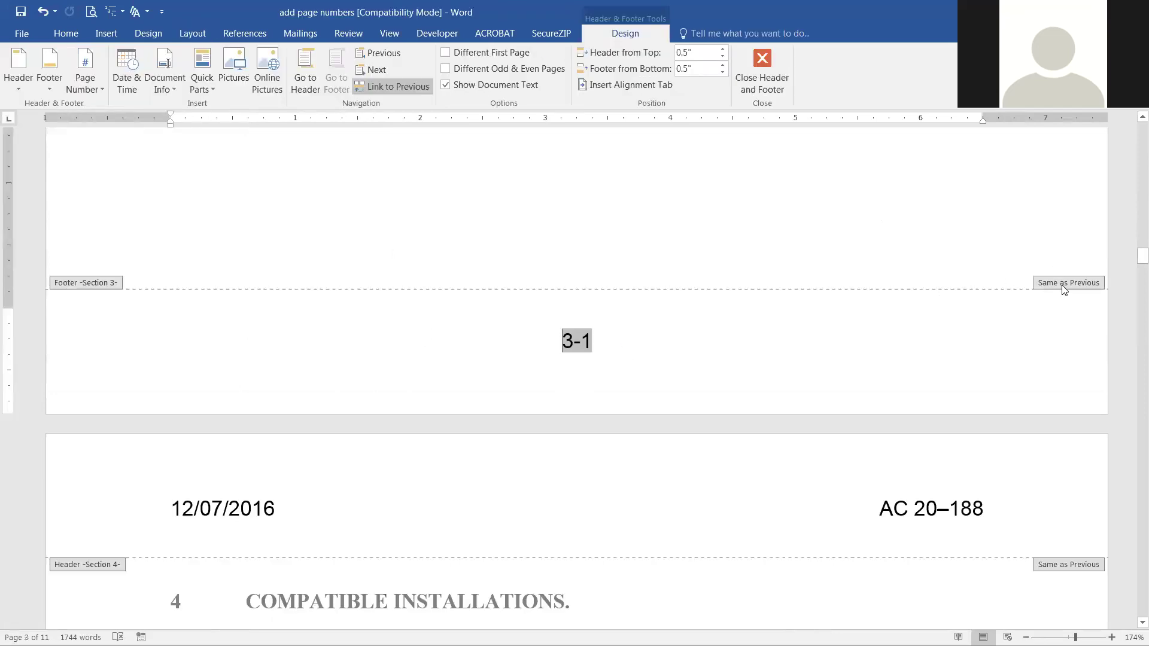
pyautogui.scroll(-10, 702, 331)
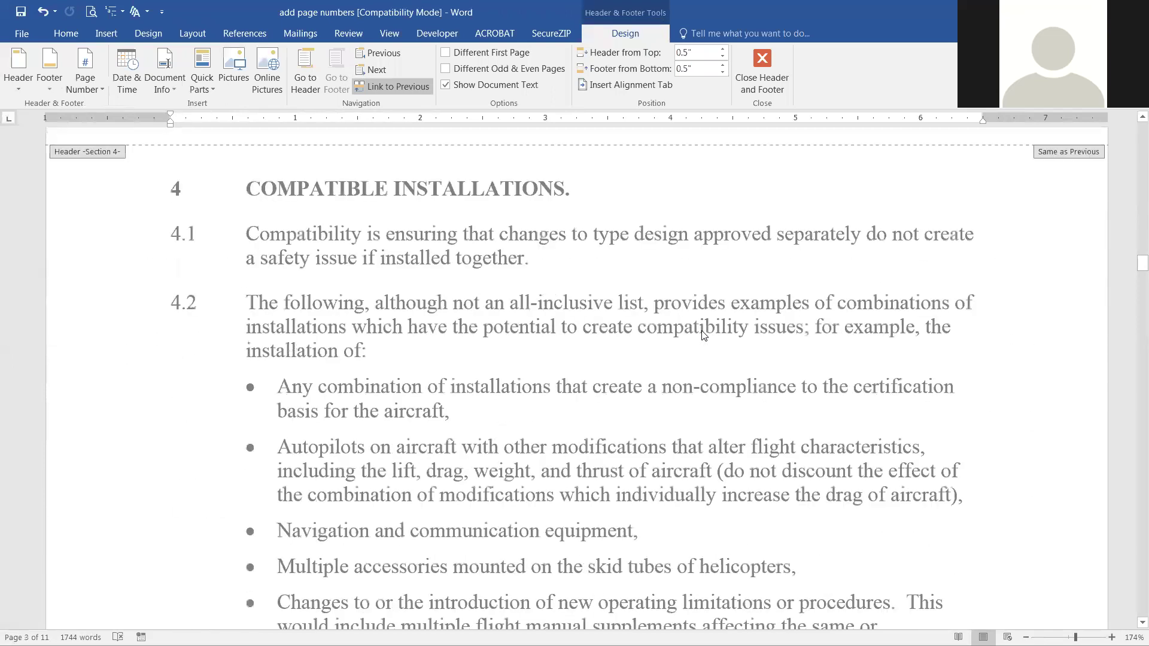
pyautogui.scroll(-10, 703, 299)
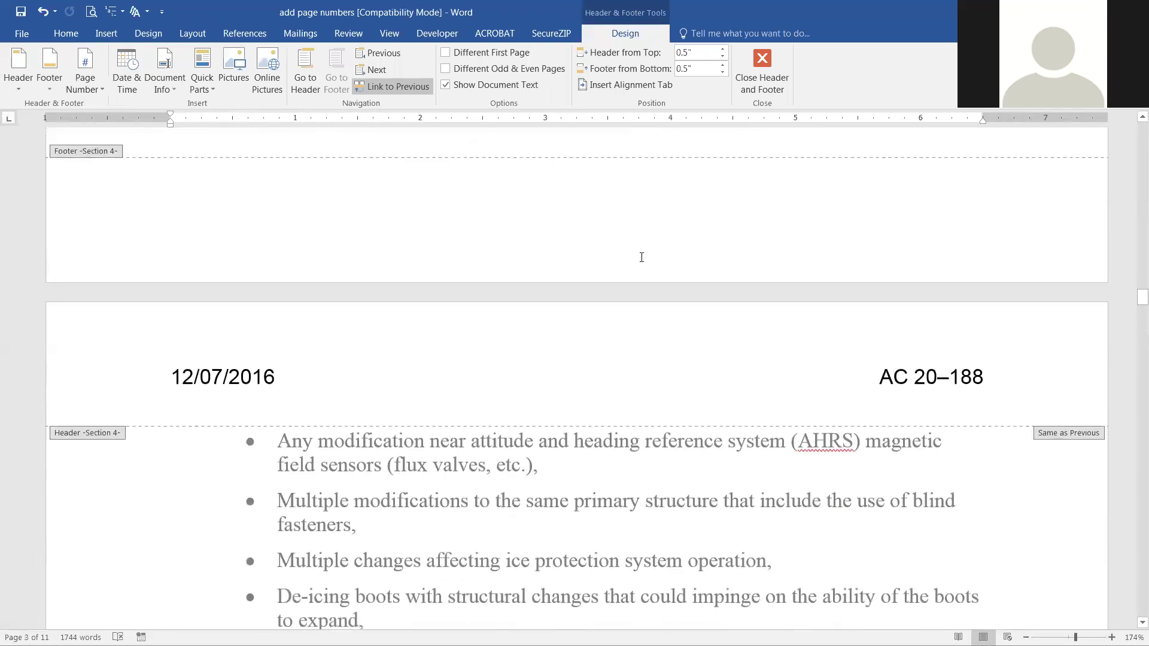
pyautogui.click(641, 225)
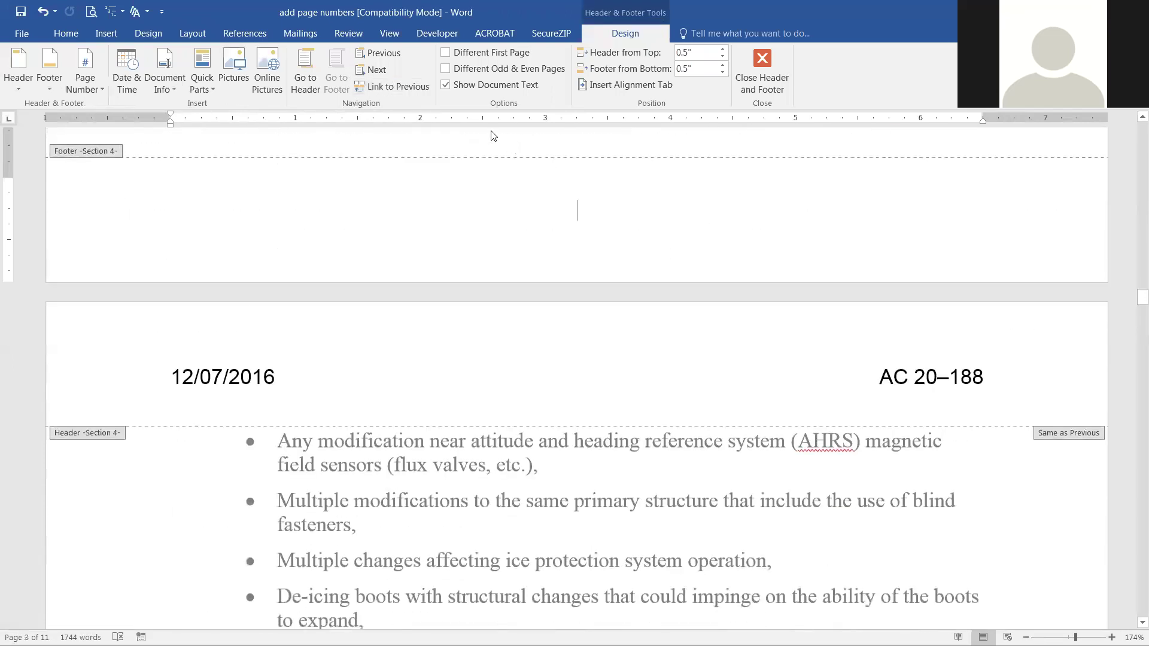
pyautogui.click(393, 89)
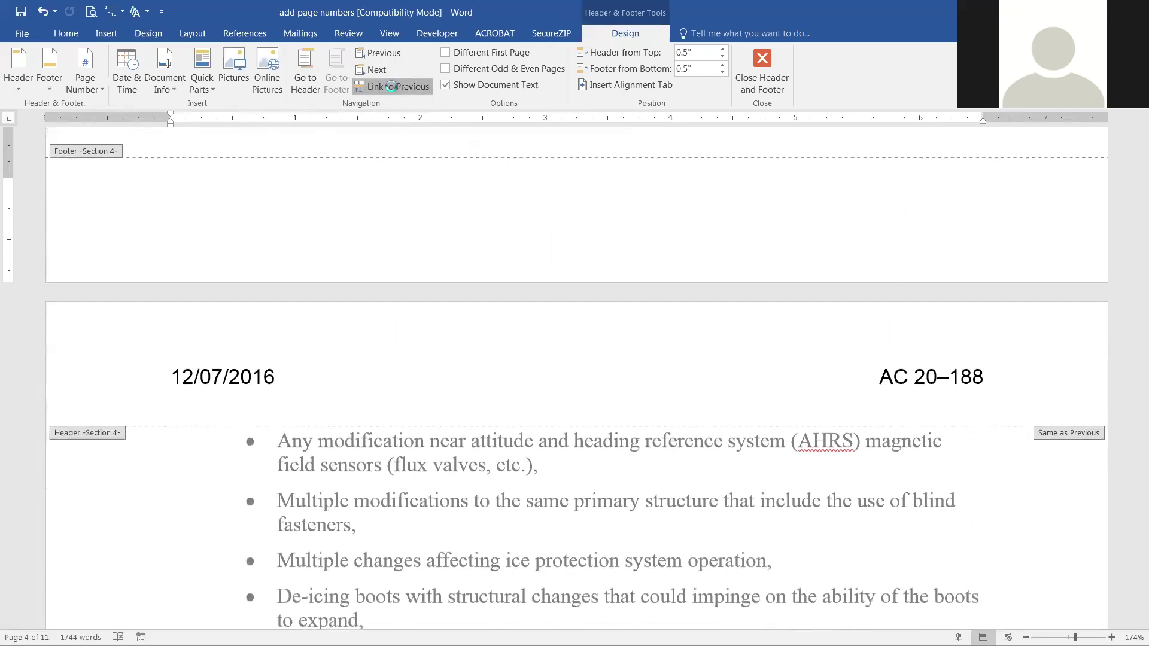
pyautogui.click(552, 370)
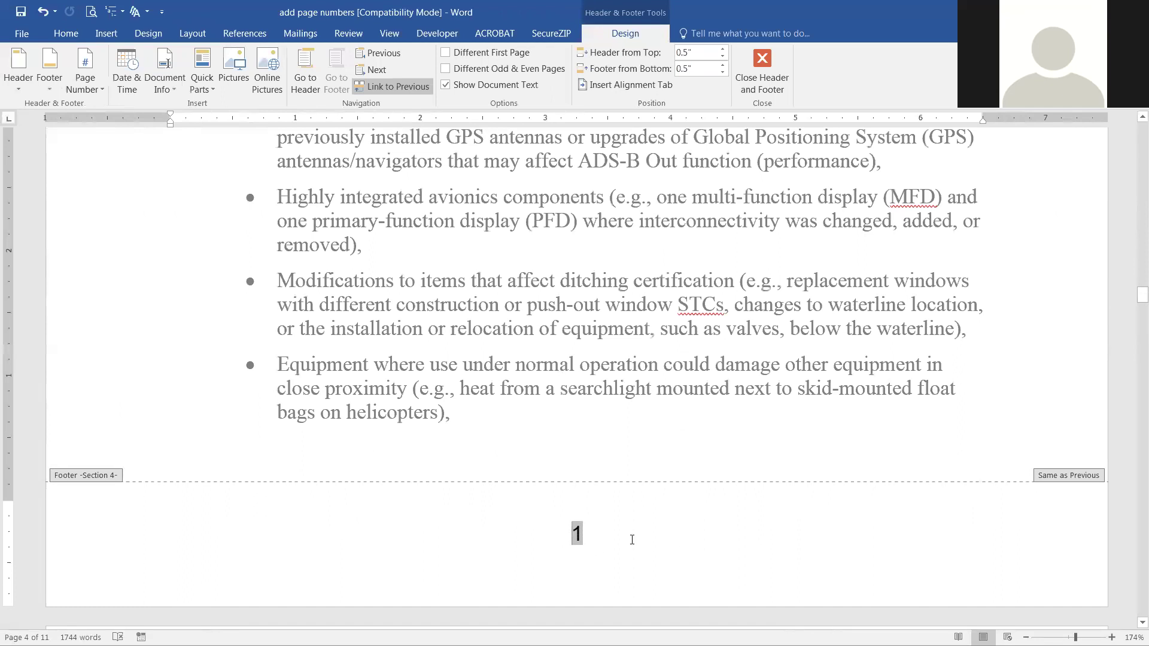
# Include the Heading 1 chapter number with a hyphen separator in the section 4 footer's page number format
pyautogui.scroll(15, 632, 540)
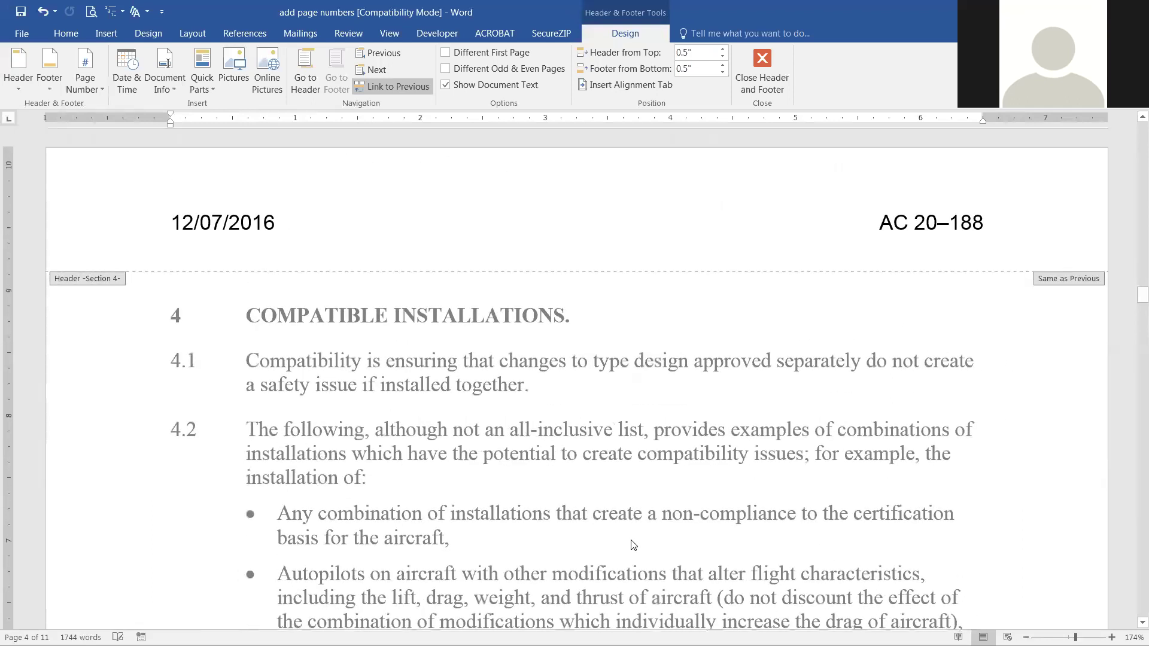
pyautogui.scroll(20, 634, 545)
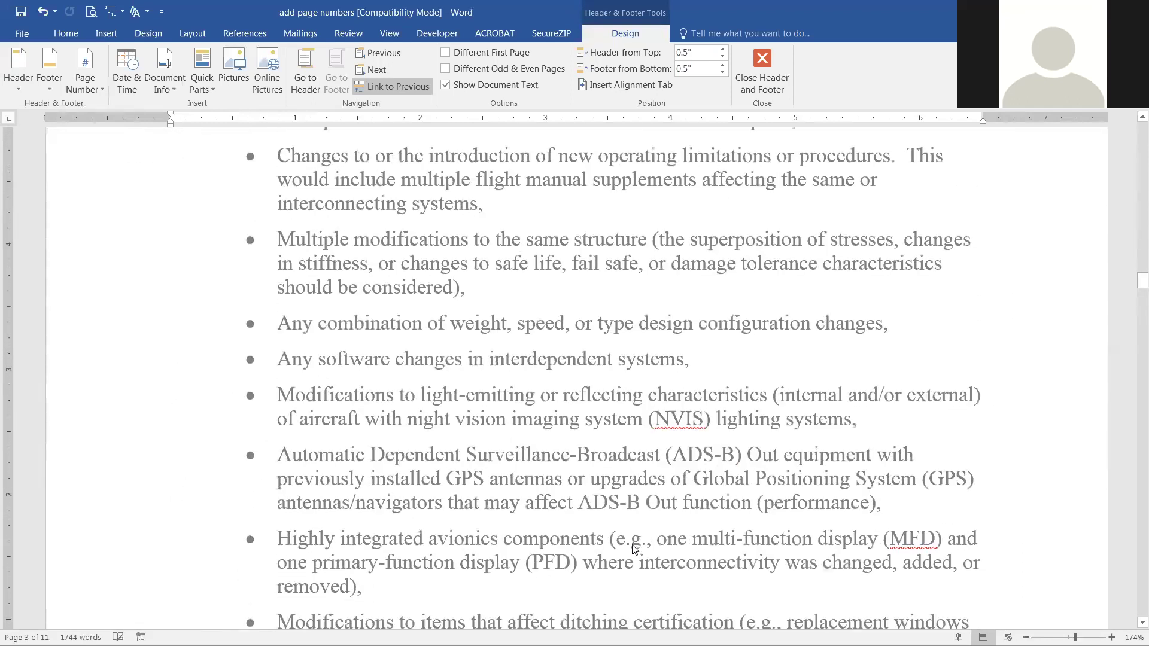
pyautogui.scroll(-5, 635, 548)
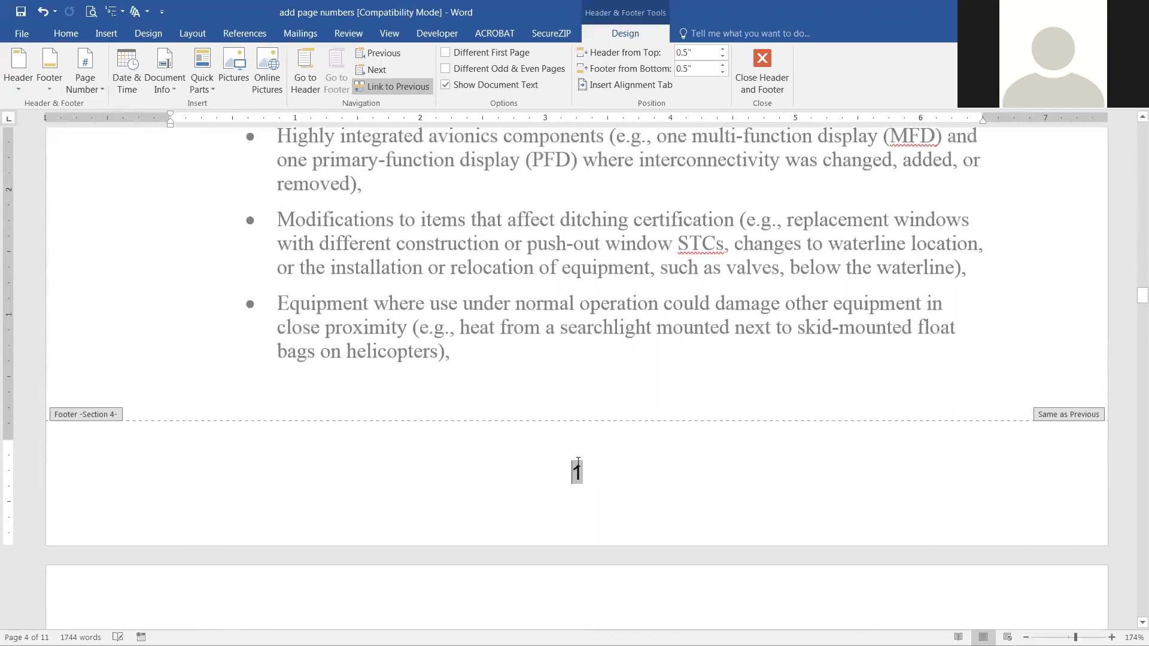
pyautogui.doubleClick(578, 472)
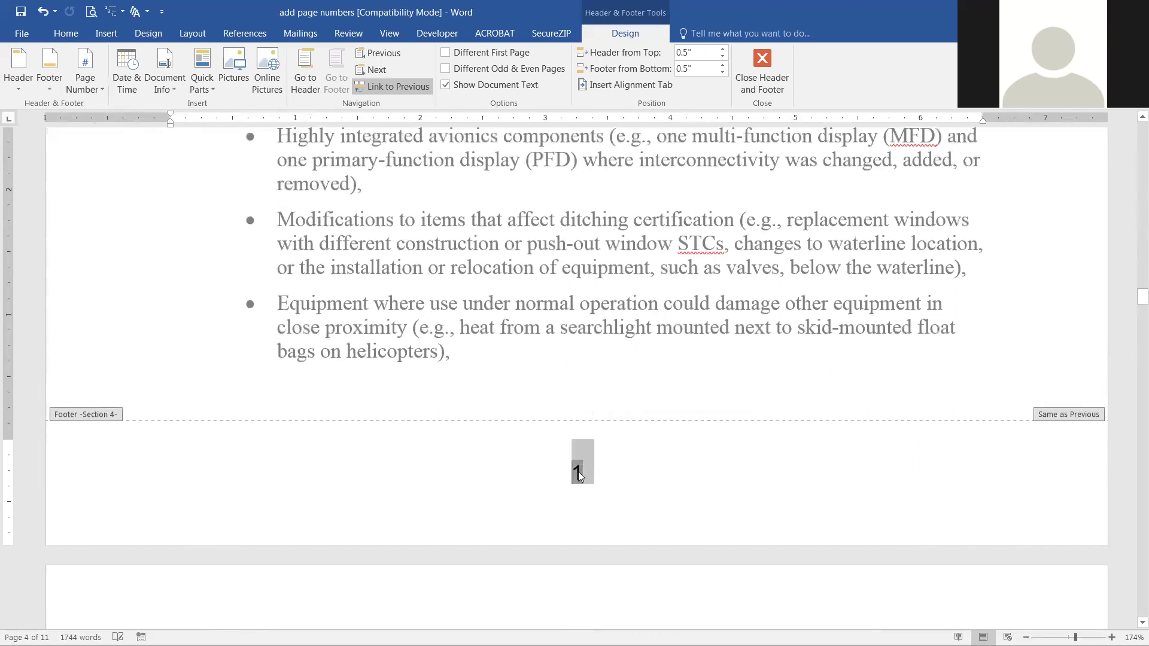
pyautogui.rightClick(578, 476)
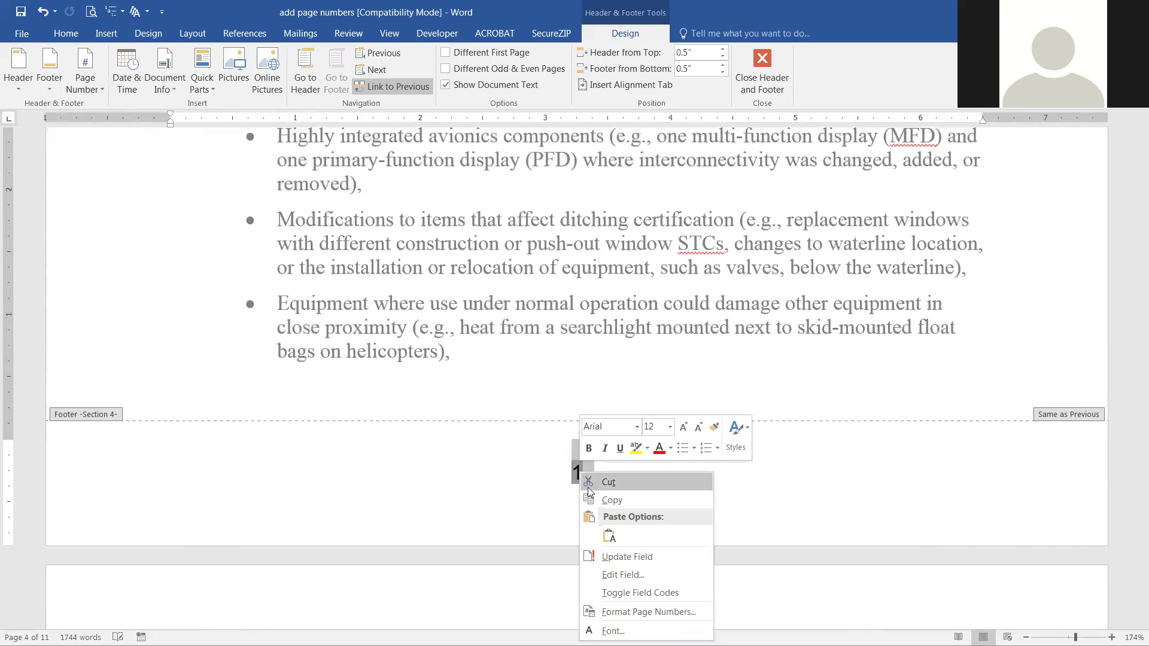
pyautogui.click(681, 615)
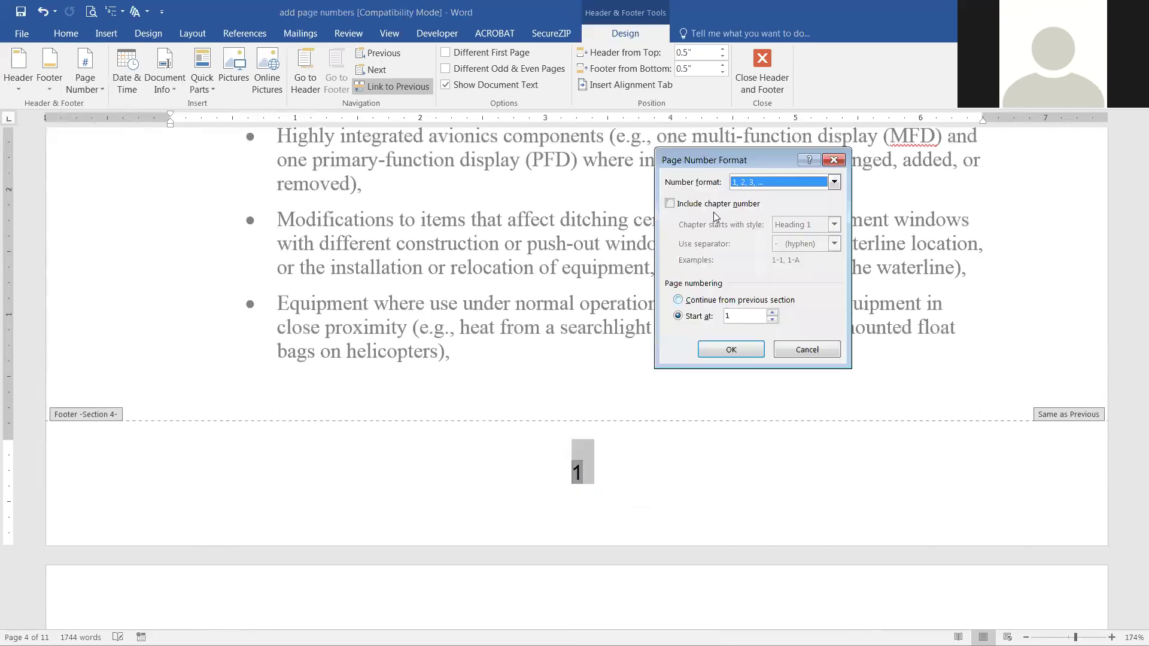
pyautogui.click(671, 204)
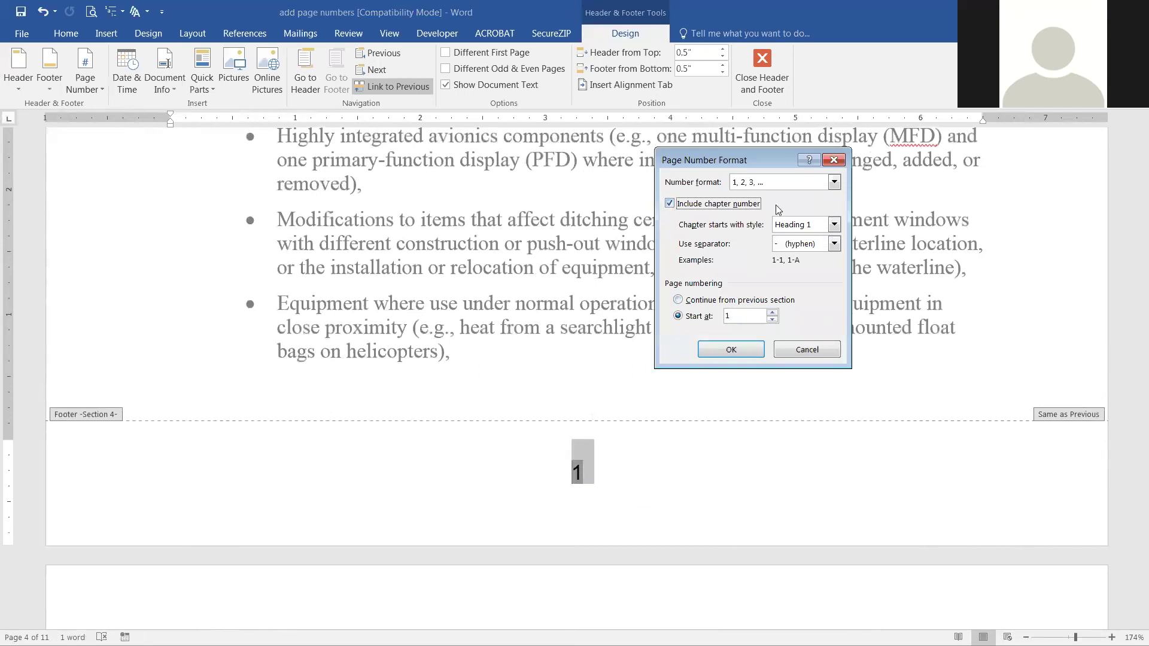
pyautogui.click(742, 350)
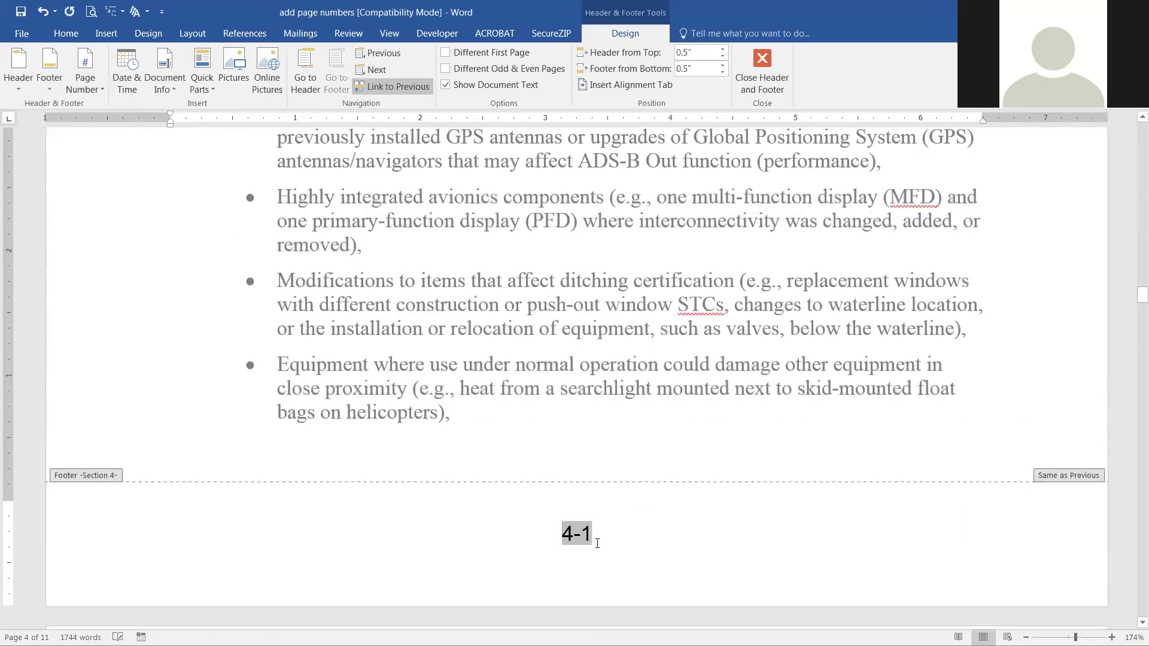
# Include the Heading 1 chapter number with a hyphen separator in the section 5 footer's page number format
pyautogui.scroll(-3, 626, 465)
pyautogui.scroll(-15, 626, 464)
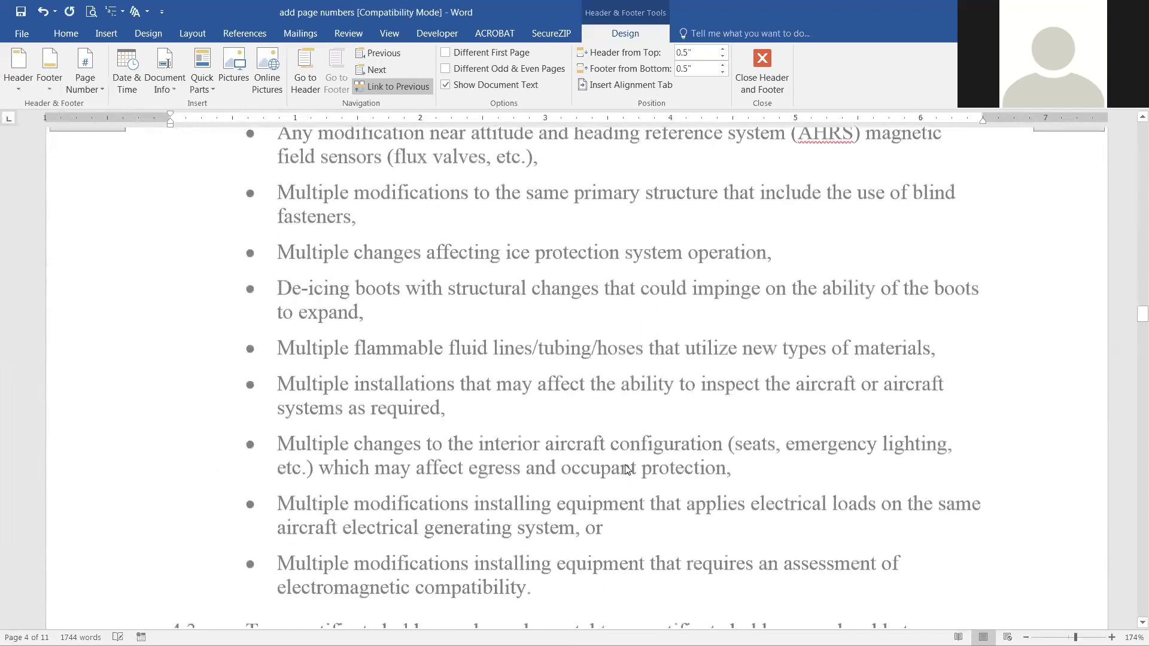
pyautogui.scroll(-7, 625, 466)
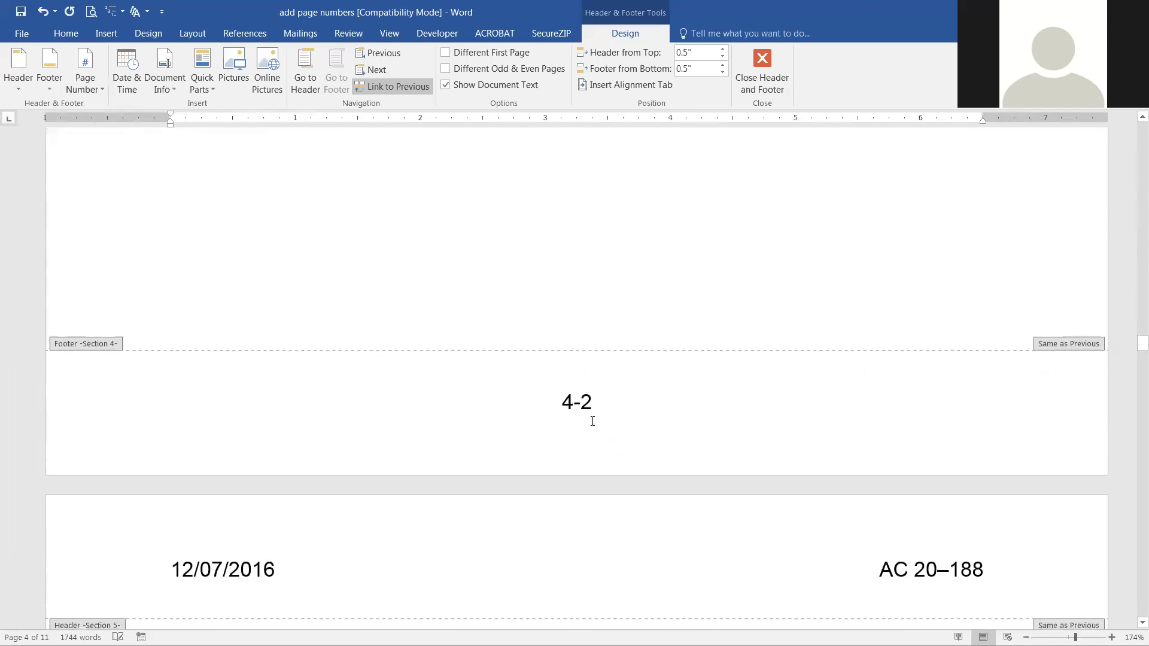
pyautogui.scroll(-9, 593, 426)
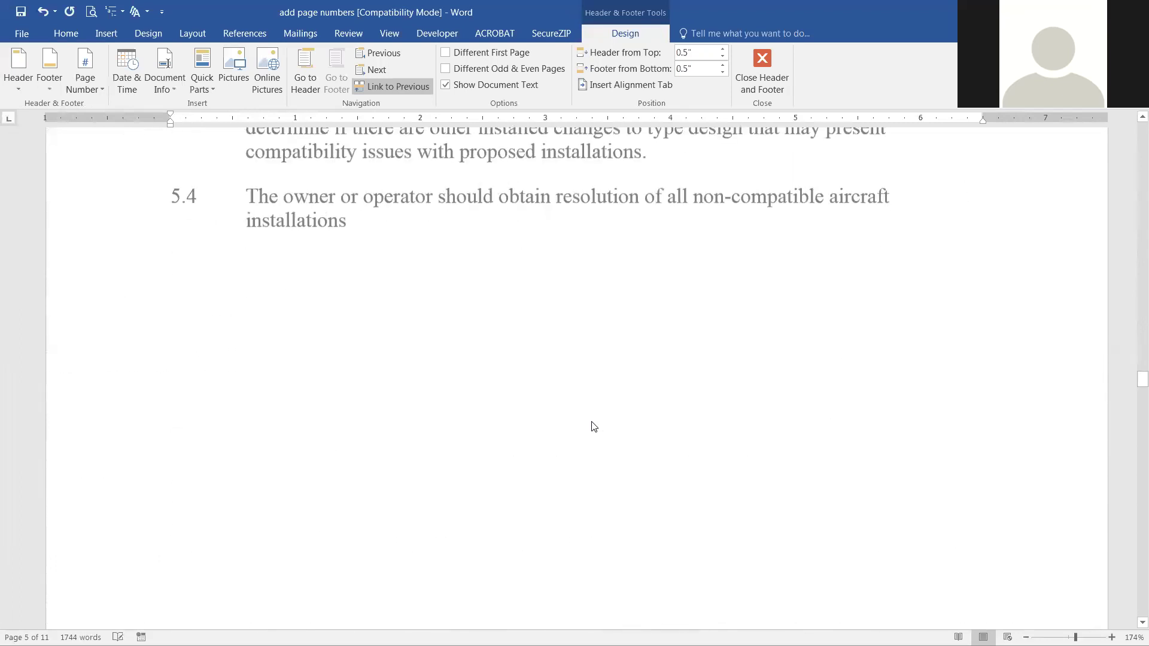
pyautogui.scroll(-6, 594, 426)
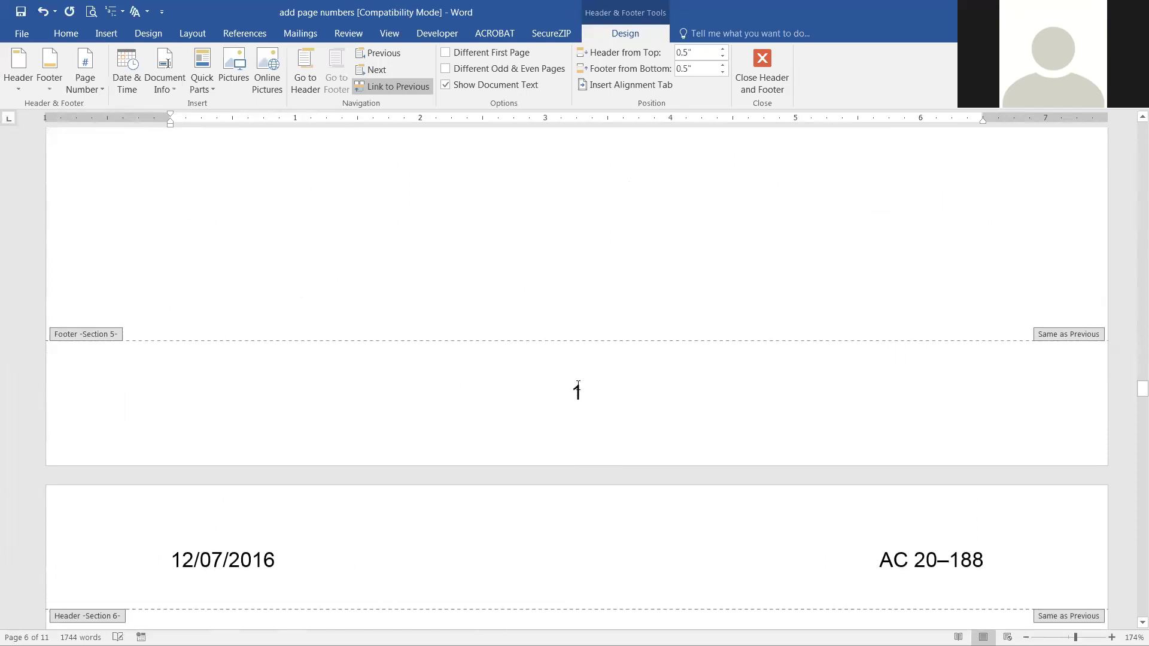
pyautogui.doubleClick(576, 392)
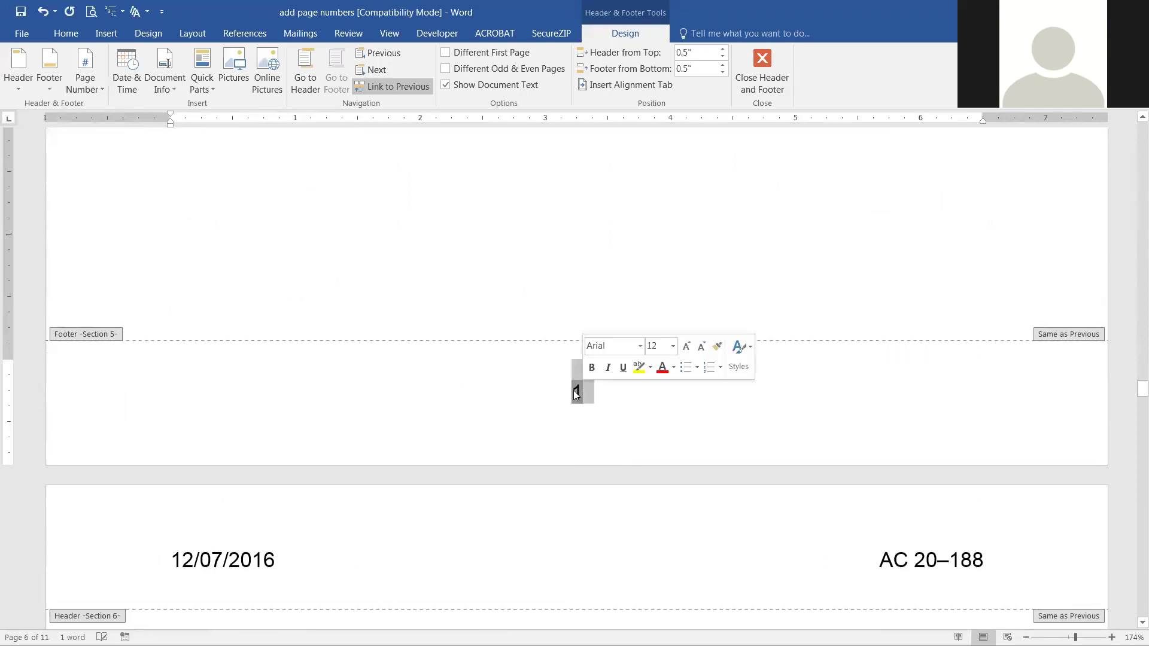
pyautogui.rightClick(575, 393)
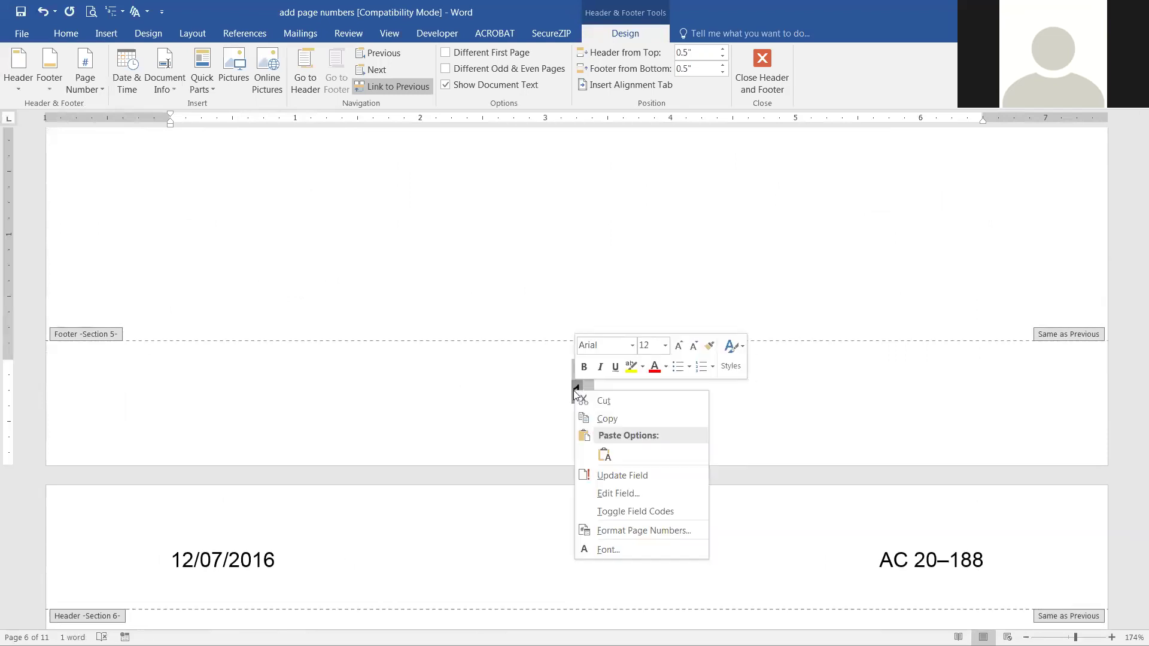
pyautogui.click(618, 530)
pyautogui.click(677, 204)
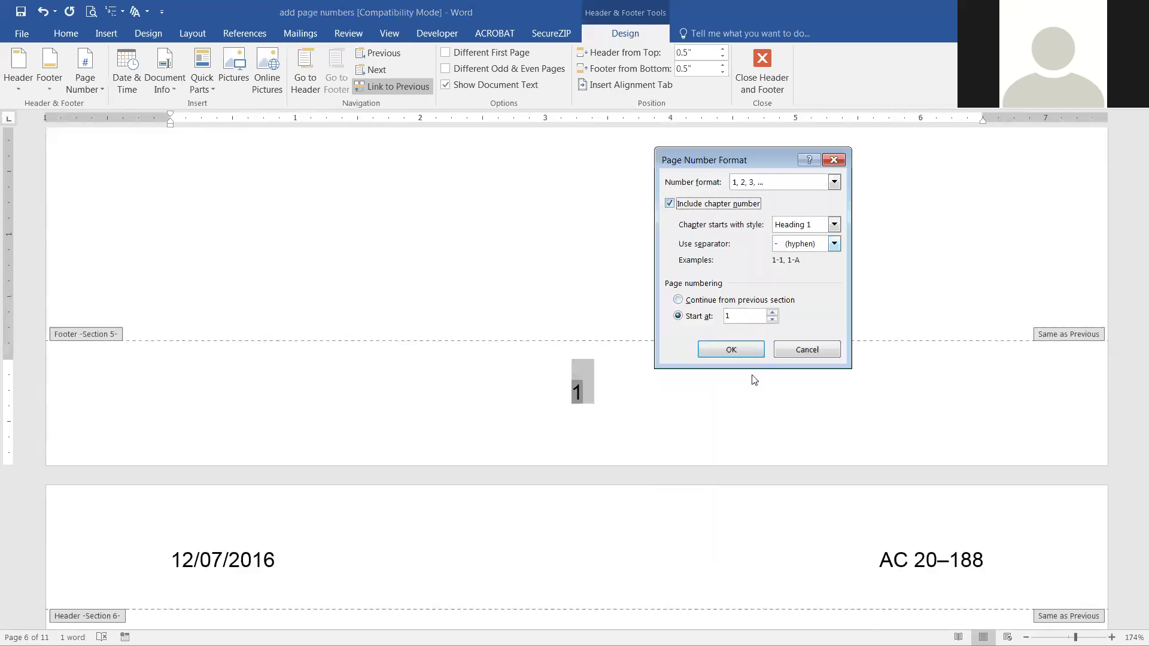
pyautogui.click(742, 350)
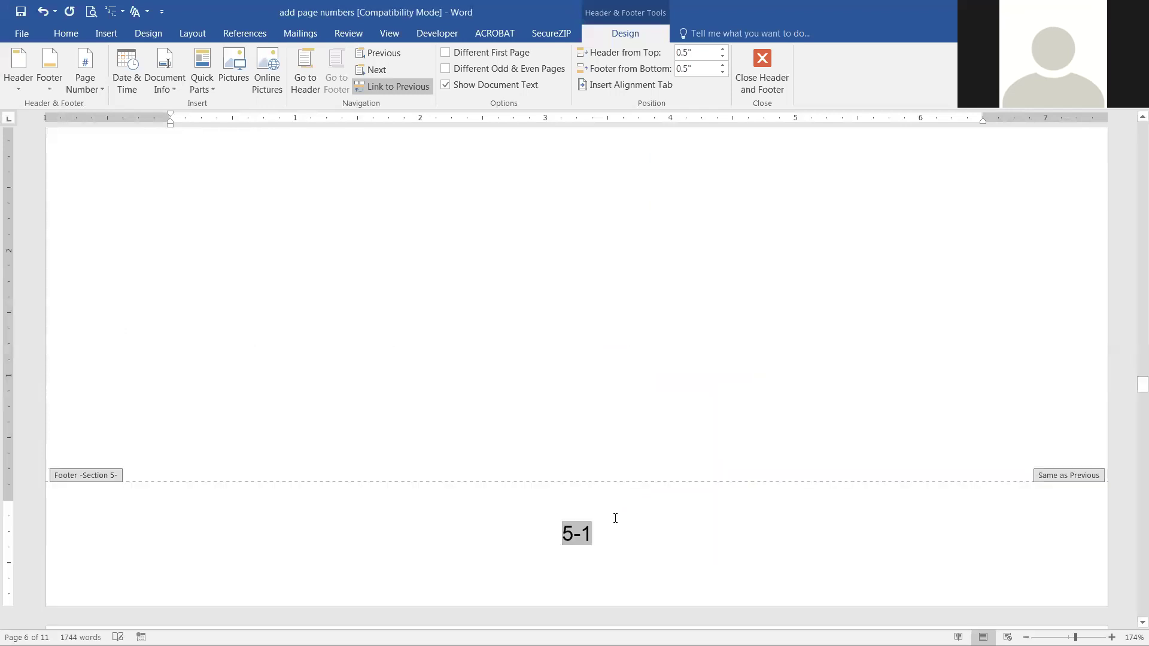
# Include the Heading 1 chapter number with a hyphen separator in the section 6 footer's page number format
pyautogui.scroll(-8, 658, 512)
pyautogui.scroll(-10, 633, 508)
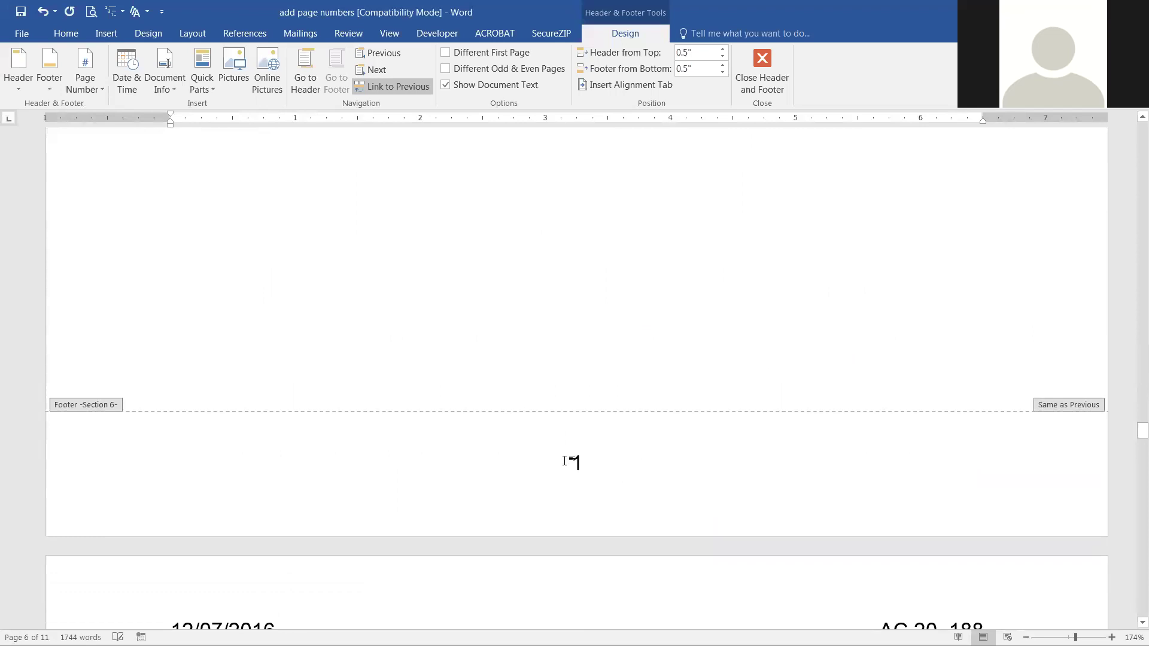
pyautogui.scroll(-2, 569, 461)
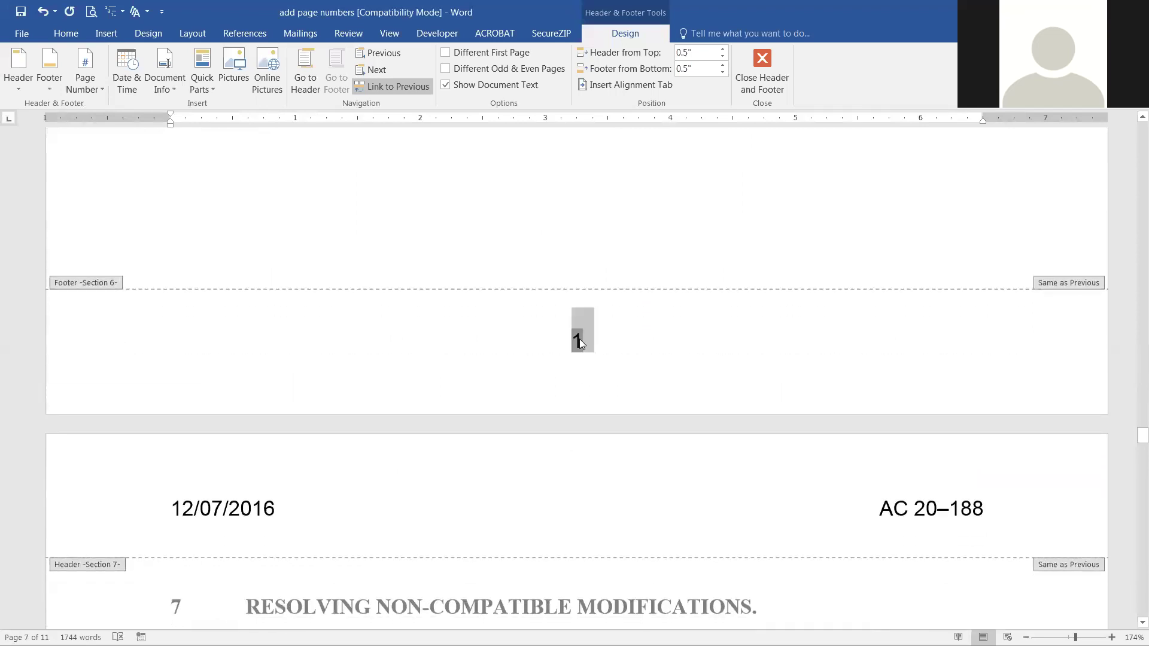
pyautogui.doubleClick(580, 339)
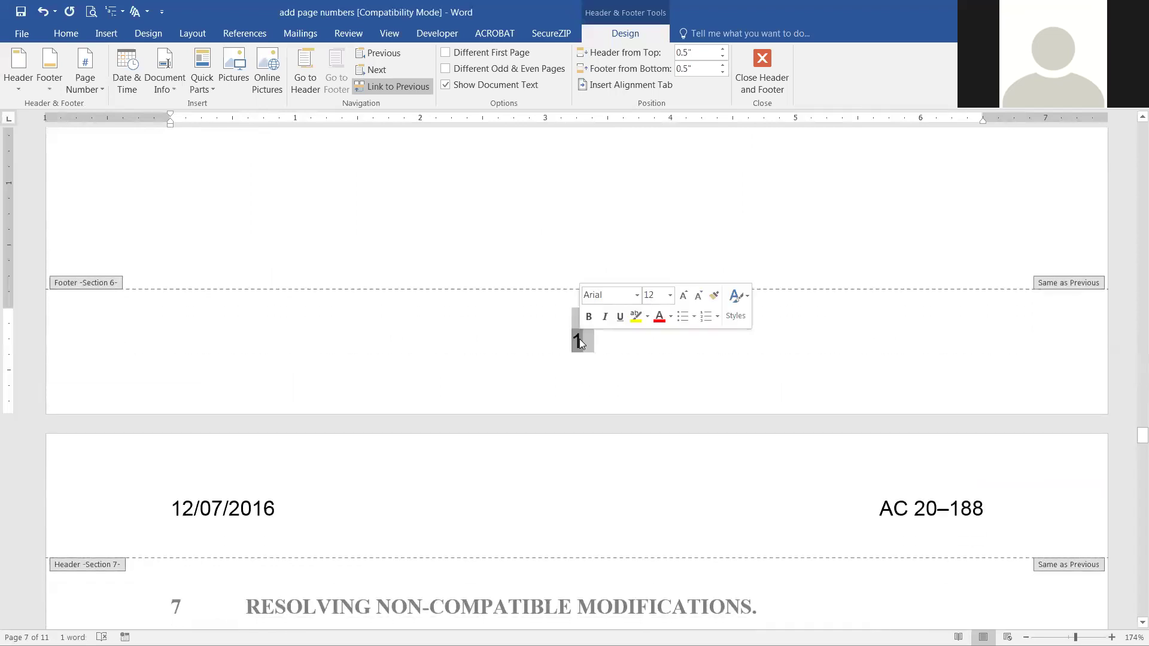
pyautogui.rightClick(579, 338)
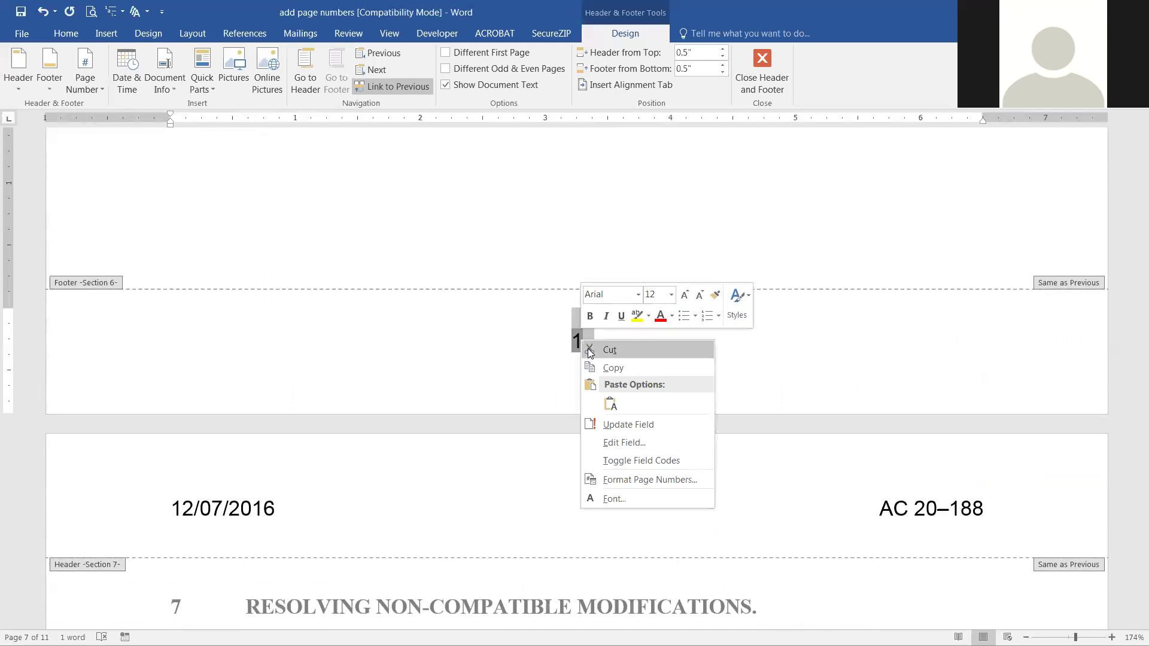
pyautogui.click(677, 479)
pyautogui.click(682, 204)
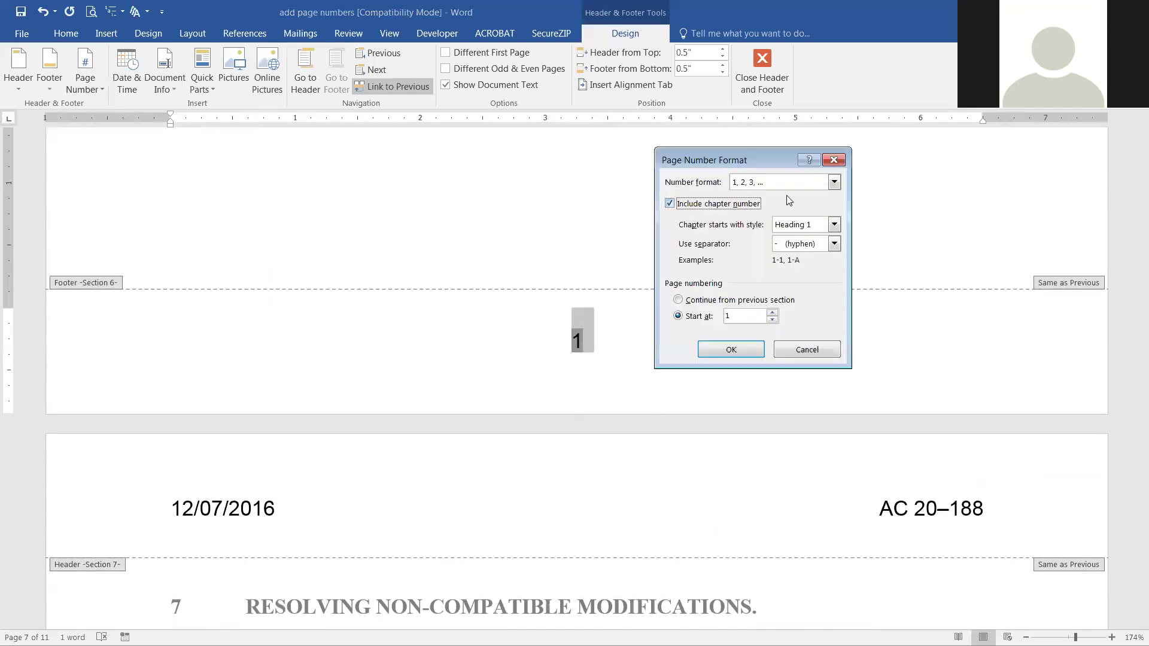
pyautogui.click(734, 349)
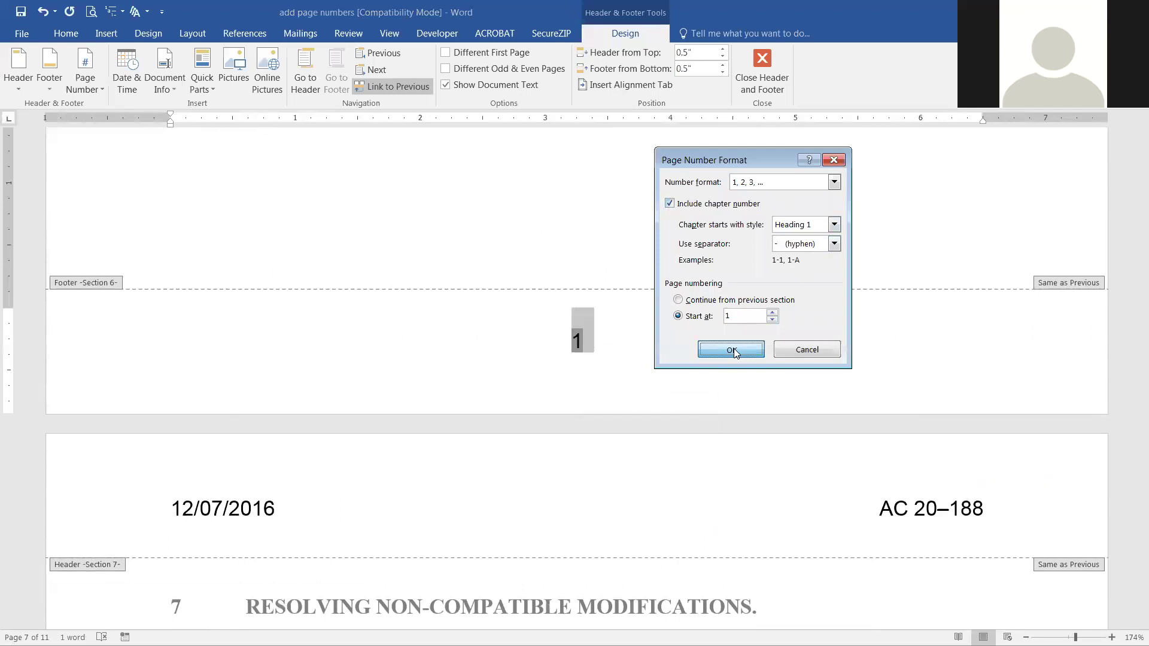
# Include the Heading 1 chapter number with a hyphen separator in the section 7 footer's page number format
pyautogui.scroll(-10, 605, 477)
pyautogui.scroll(-10, 607, 477)
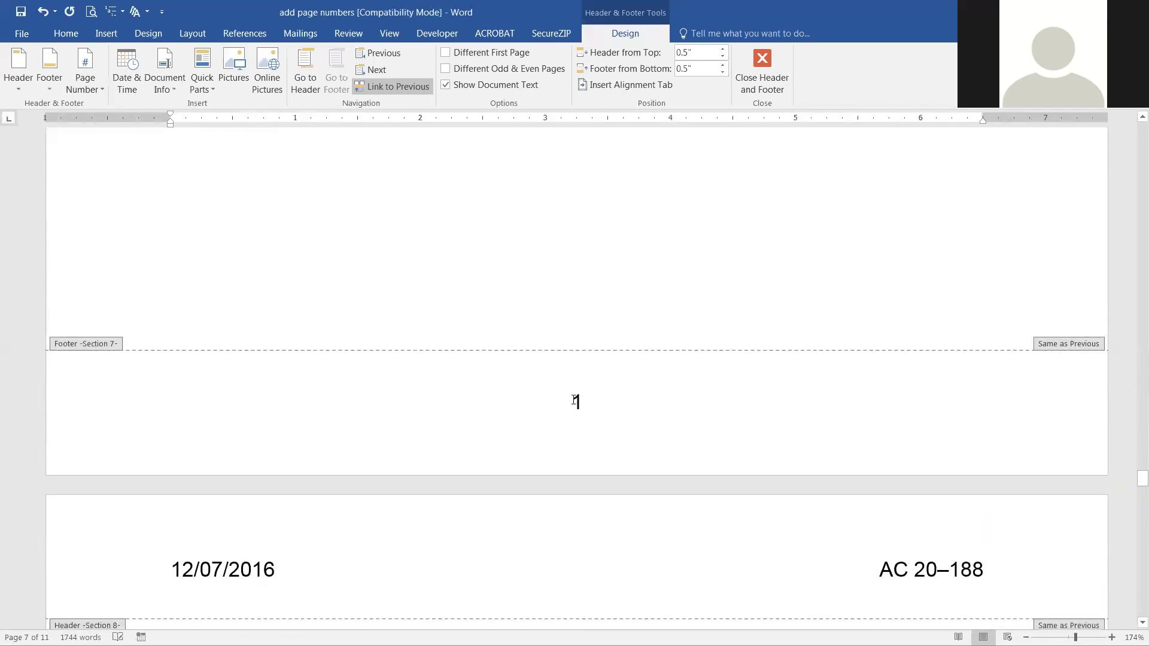
pyautogui.doubleClick(575, 400)
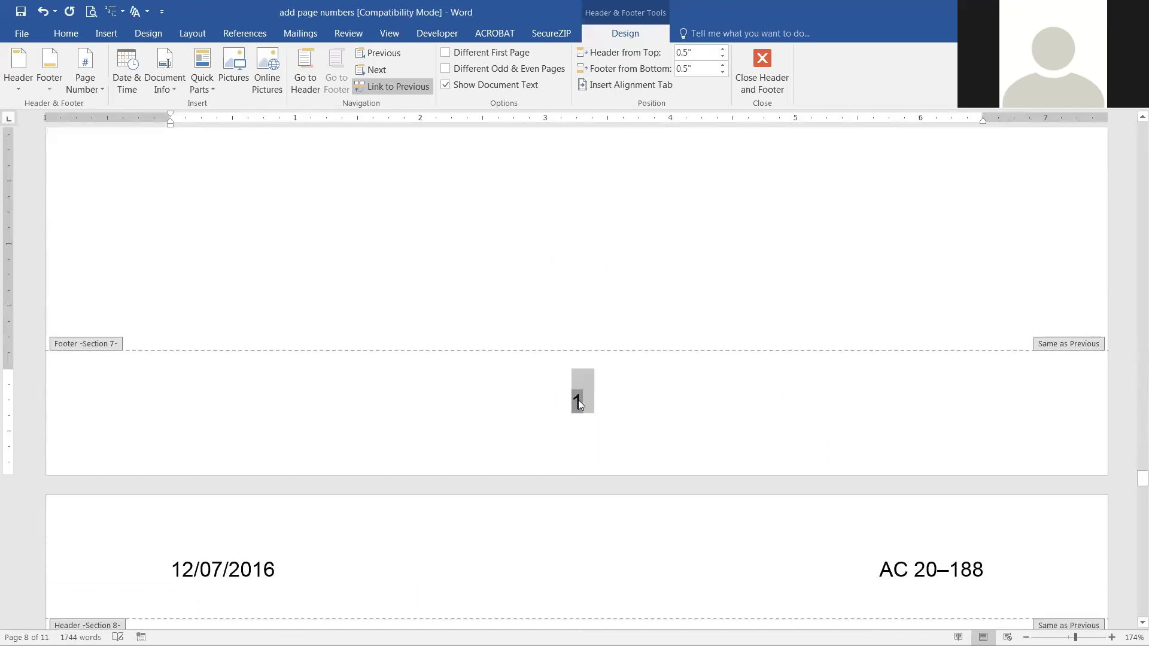
pyautogui.rightClick(578, 400)
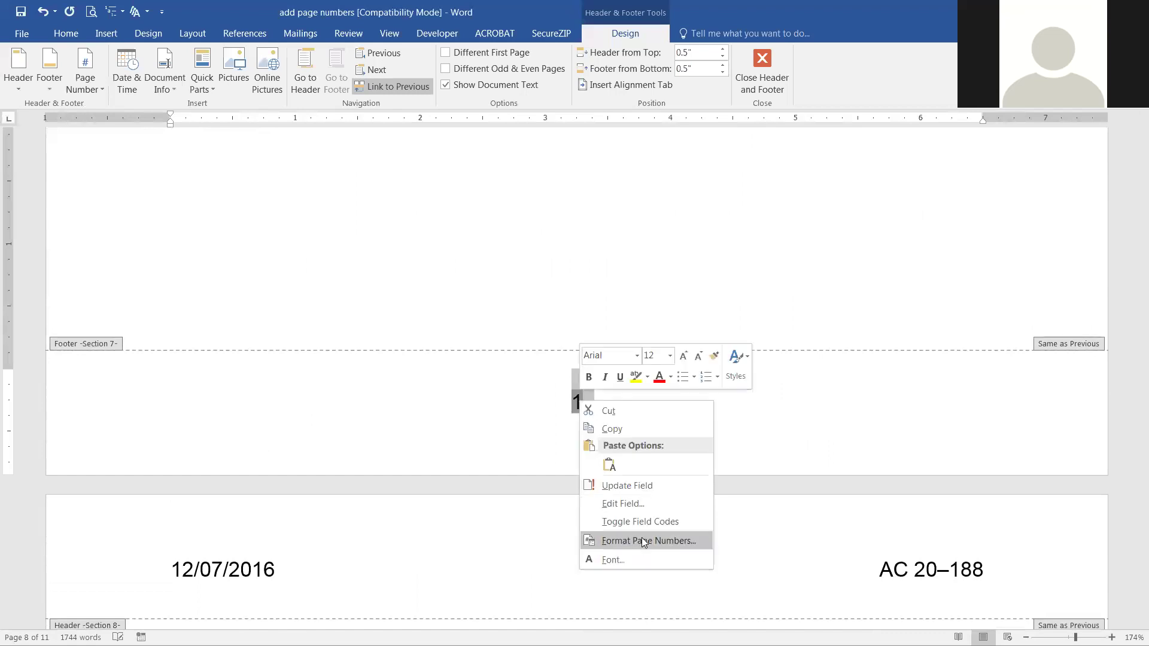
pyautogui.click(642, 537)
pyautogui.click(670, 203)
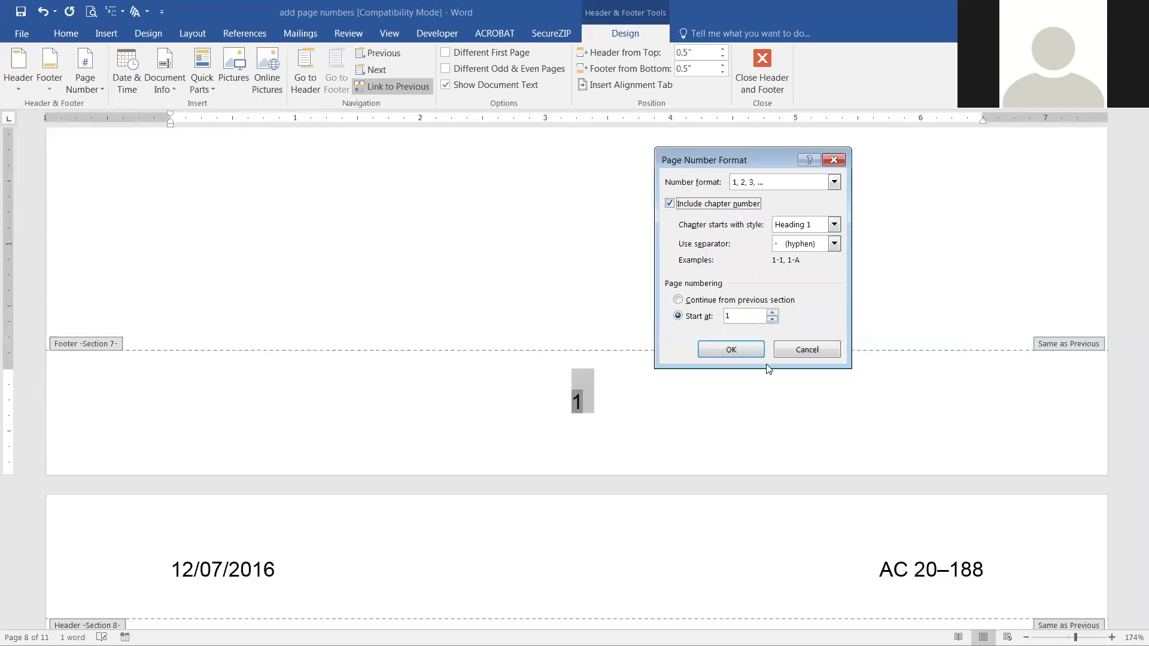
pyautogui.click(731, 349)
# Include the Heading 1 chapter number with a hyphen separator in the section 8 footer's page number format
pyautogui.scroll(-4, 652, 449)
pyautogui.scroll(-15, 656, 452)
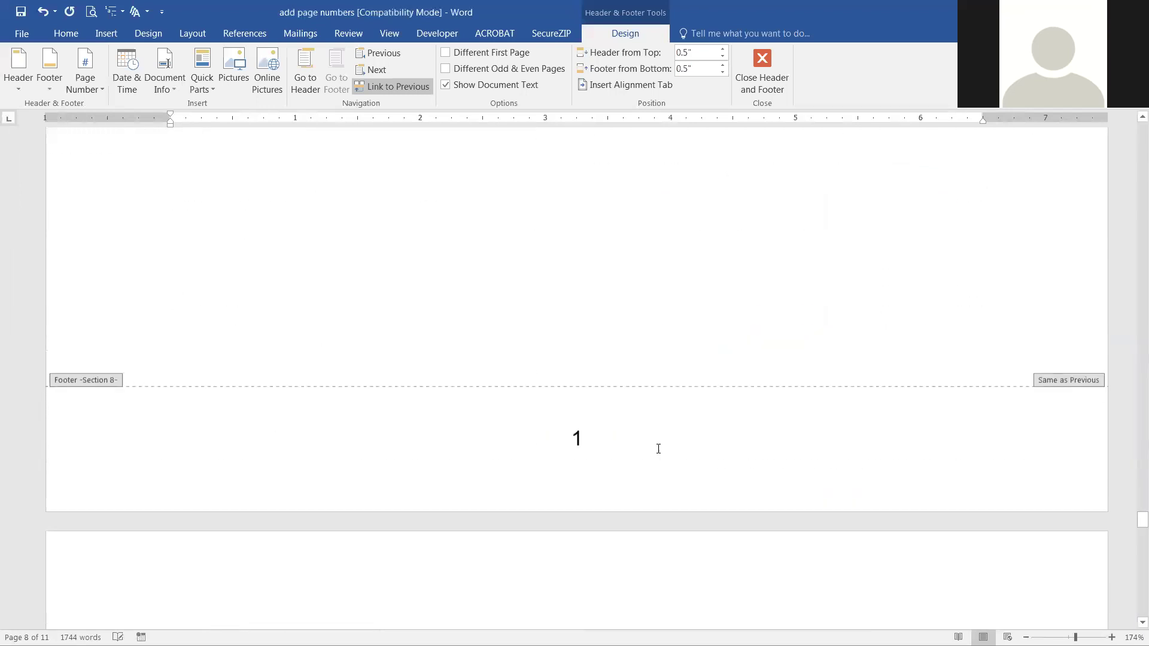
pyautogui.scroll(-1, 658, 449)
pyautogui.doubleClick(578, 400)
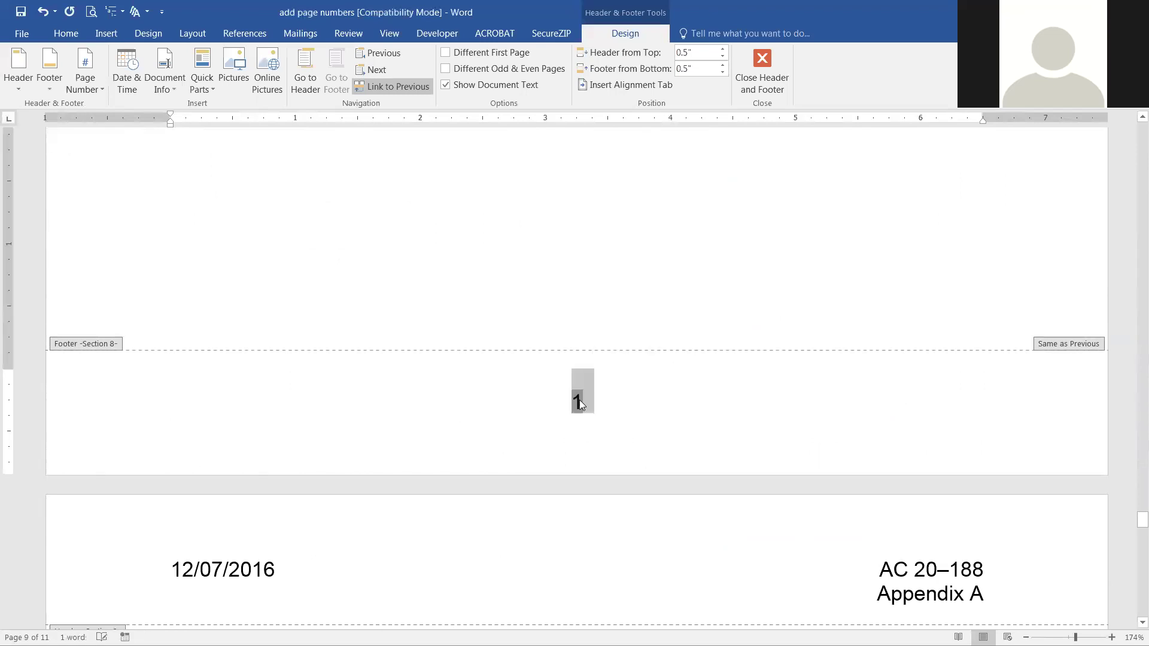
pyautogui.rightClick(579, 400)
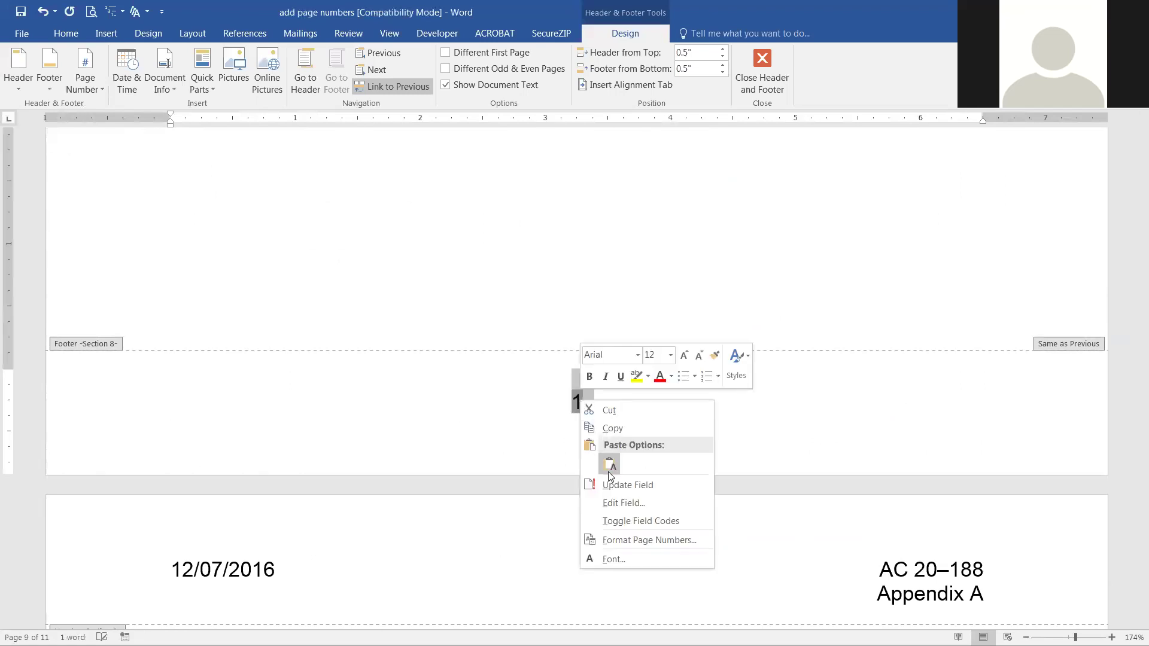
pyautogui.click(623, 541)
pyautogui.click(670, 203)
pyautogui.click(731, 349)
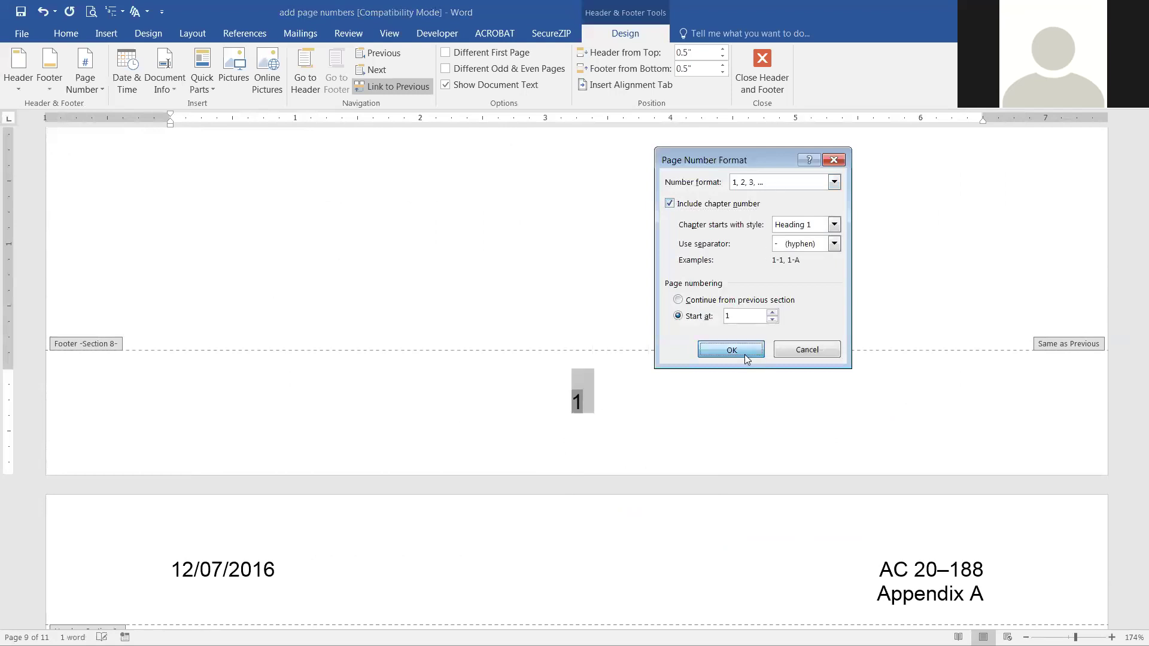
# Link the section 9 footer of Appendix A to the previous section, agreeing to delete its own content
pyautogui.scroll(-5, 610, 443)
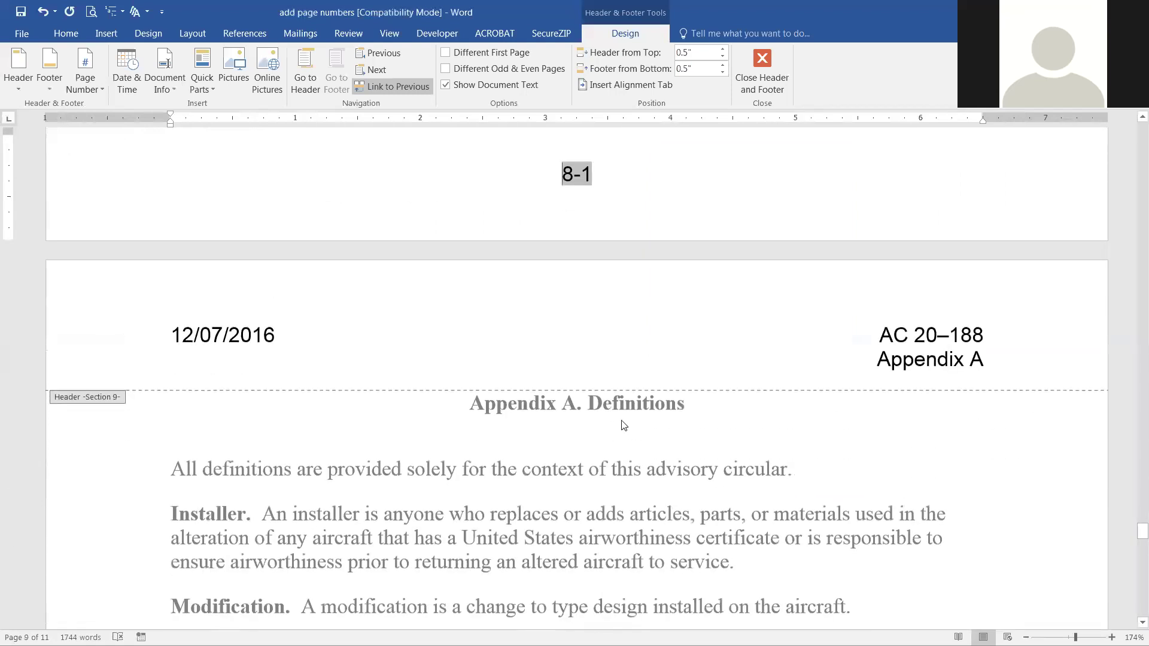
pyautogui.scroll(-3, 620, 426)
pyautogui.scroll(3, 435, 337)
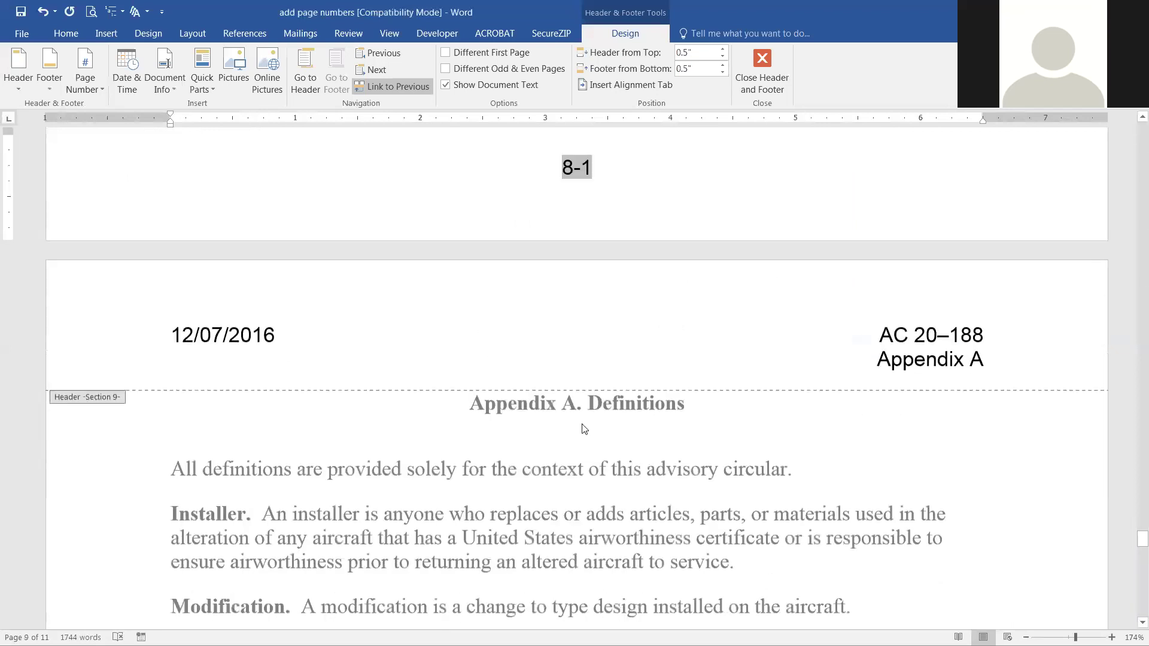
pyautogui.scroll(-7, 583, 428)
pyautogui.scroll(-6, 585, 429)
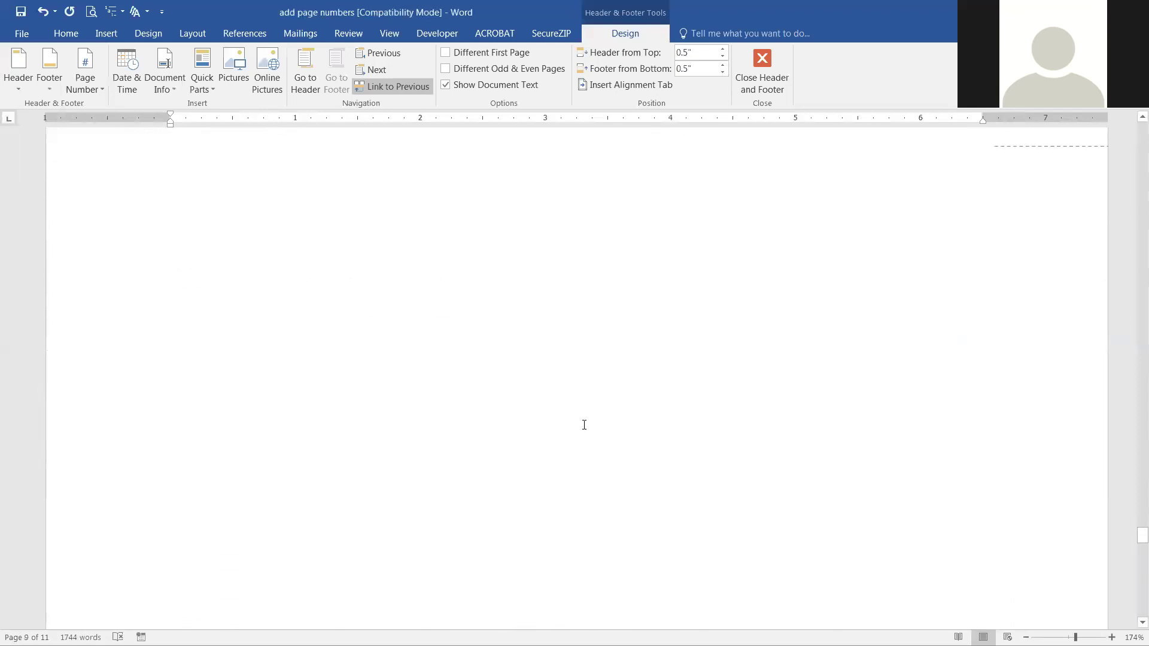
pyautogui.click(577, 349)
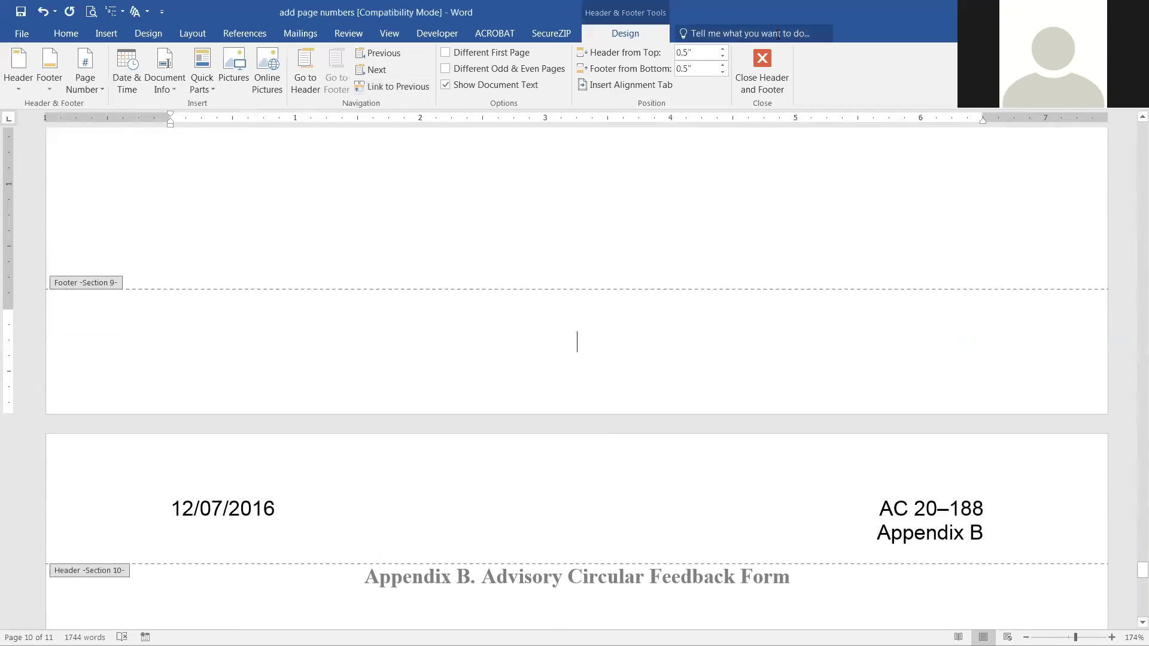
pyautogui.click(395, 87)
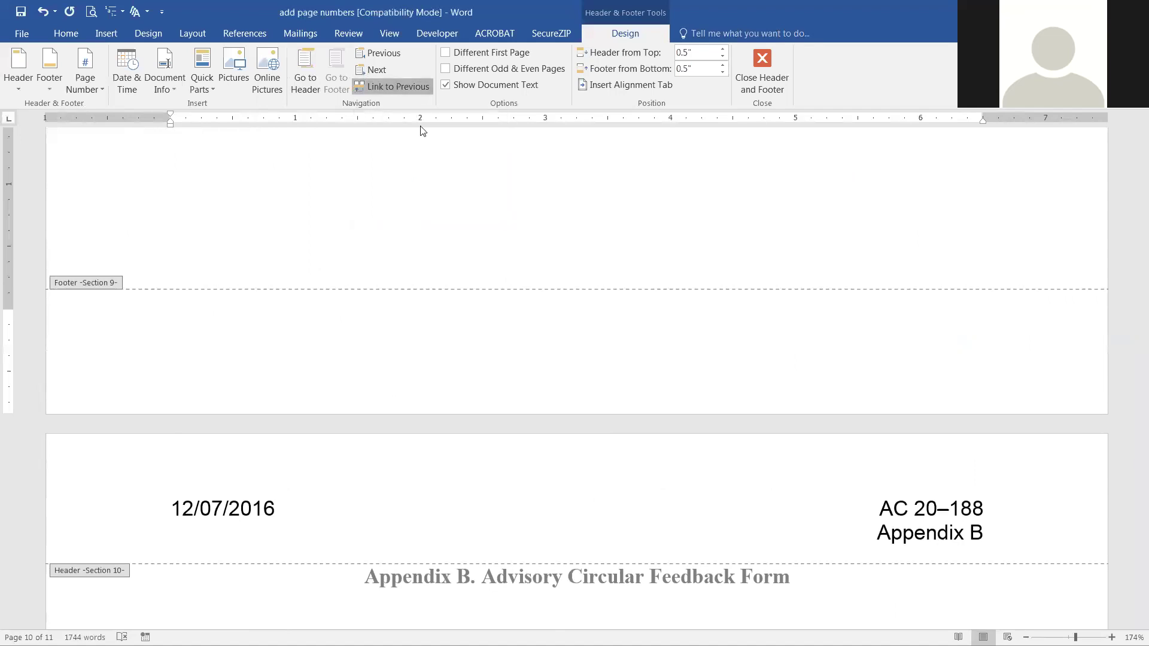
pyautogui.click(568, 374)
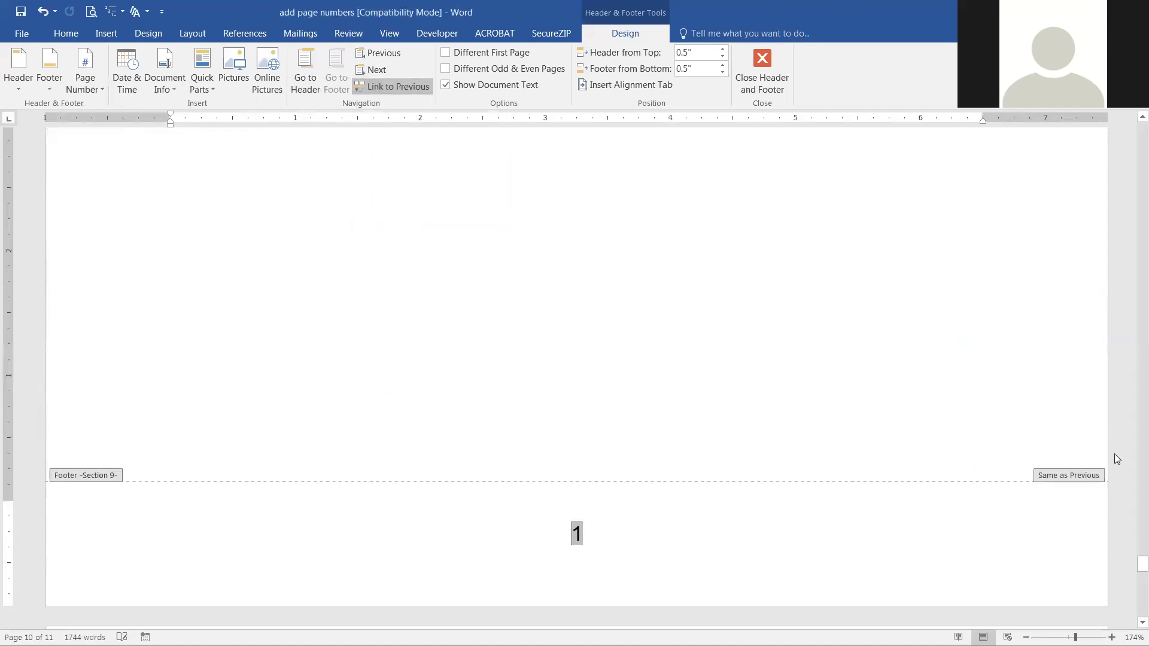
# Include the chapter number in the section 9 footer's page number format, using the Heading 6 style and a hyphen separator
pyautogui.scroll(-1, 873, 443)
pyautogui.scroll(-2, 872, 443)
pyautogui.click(578, 411)
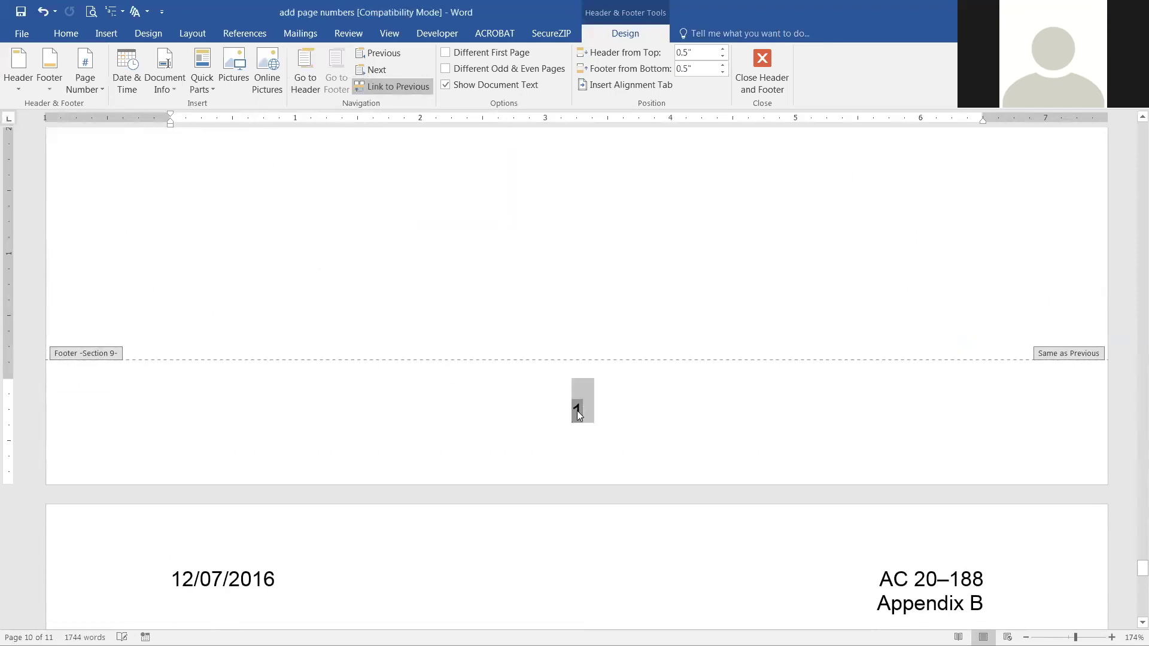
pyautogui.rightClick(577, 413)
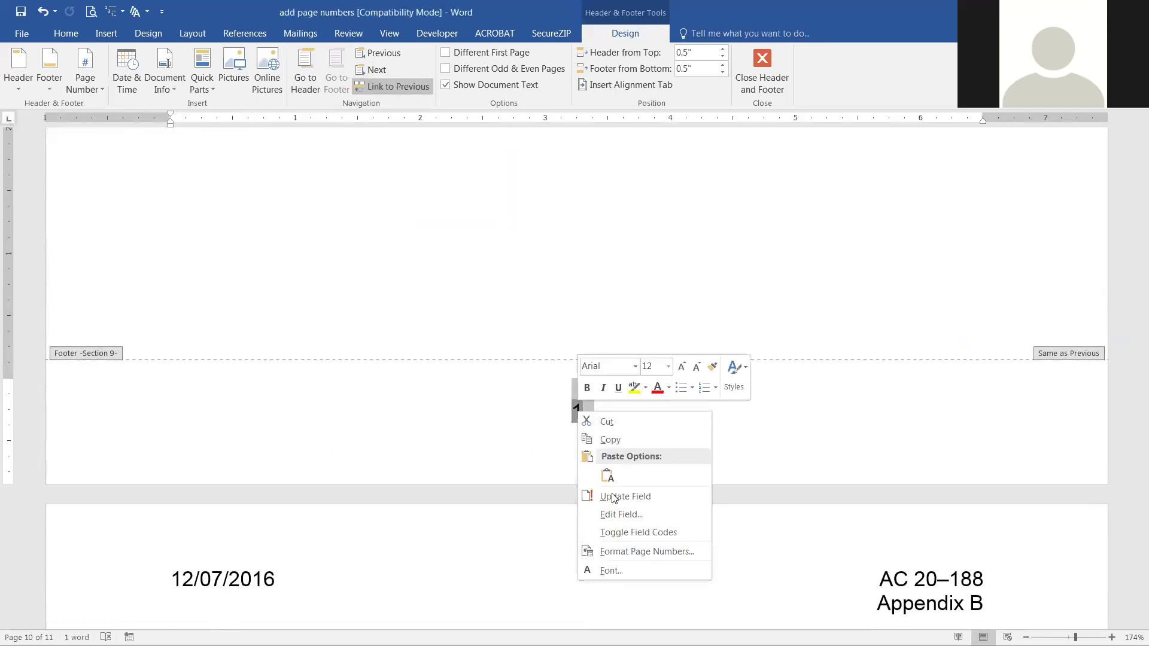
pyautogui.click(646, 544)
pyautogui.click(679, 204)
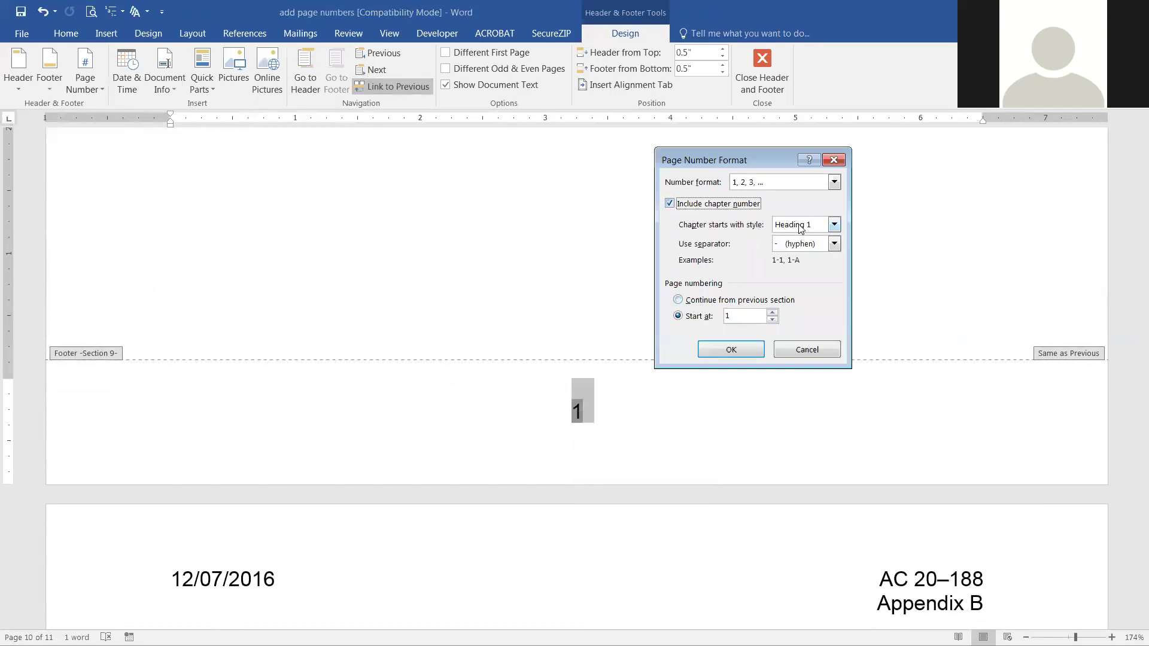
pyautogui.click(835, 225)
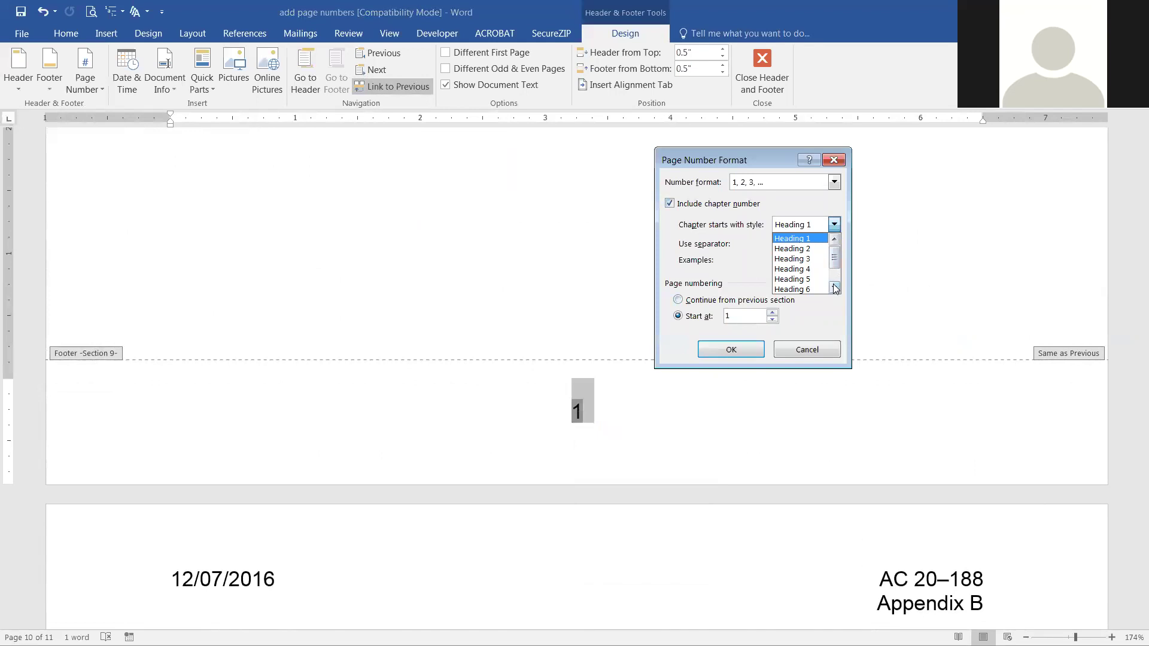
pyautogui.click(809, 290)
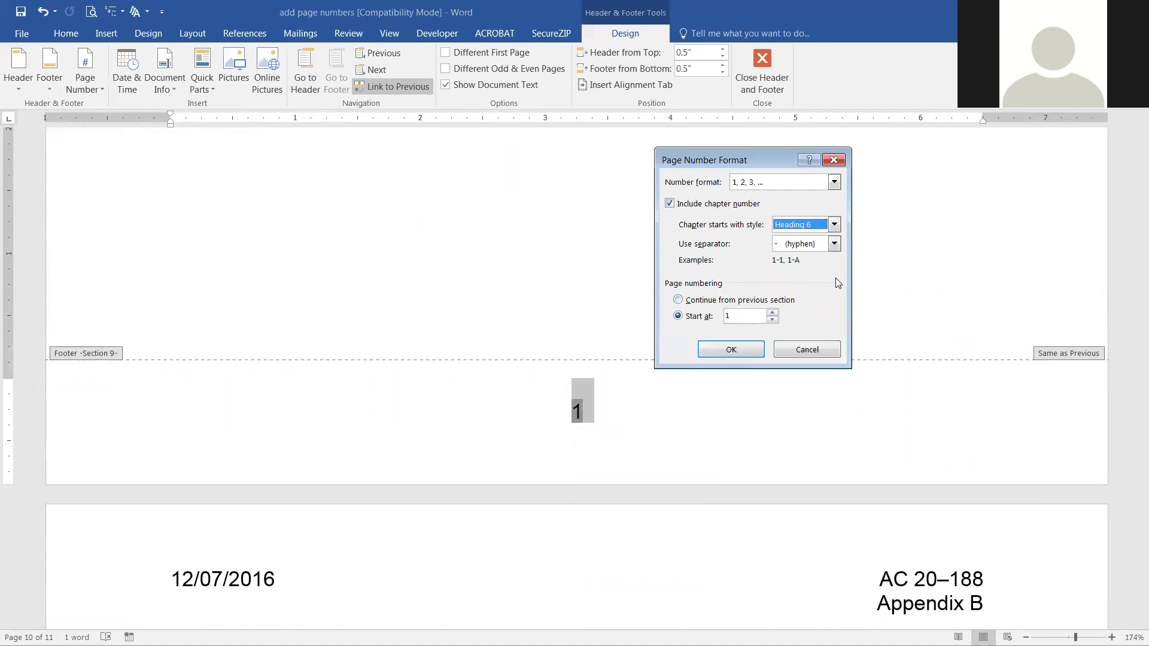
pyautogui.click(730, 349)
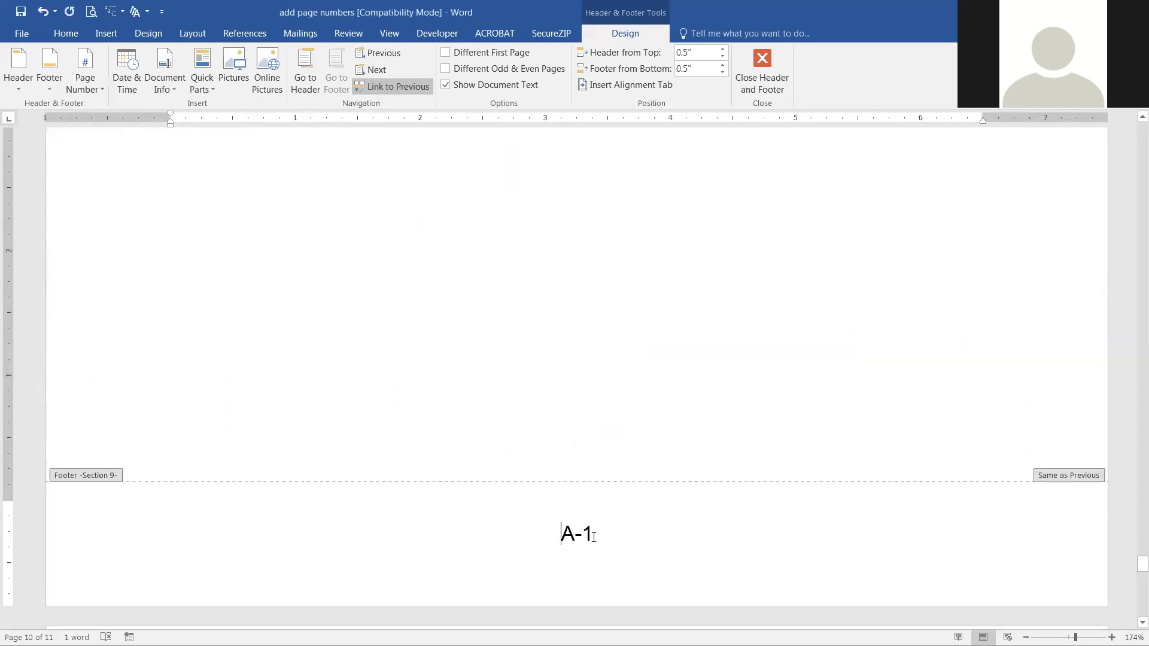
# Link the section 10 footer of Appendix B to the previous section, agreeing to delete its own content
pyautogui.scroll(-12, 575, 410)
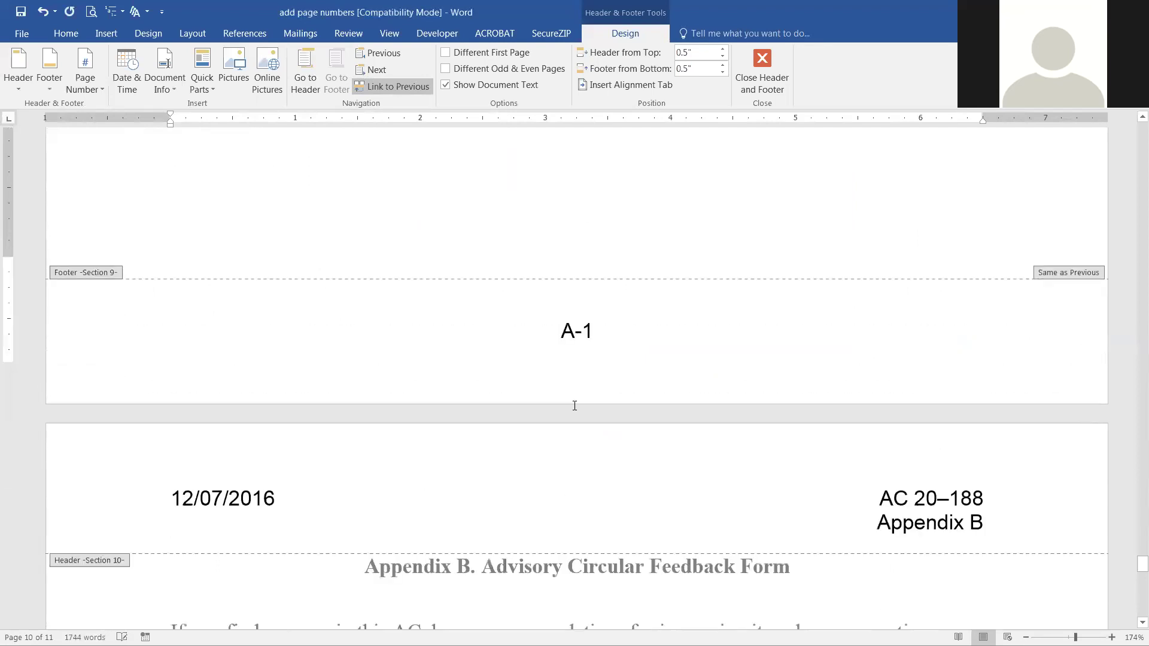
pyautogui.scroll(-7, 575, 410)
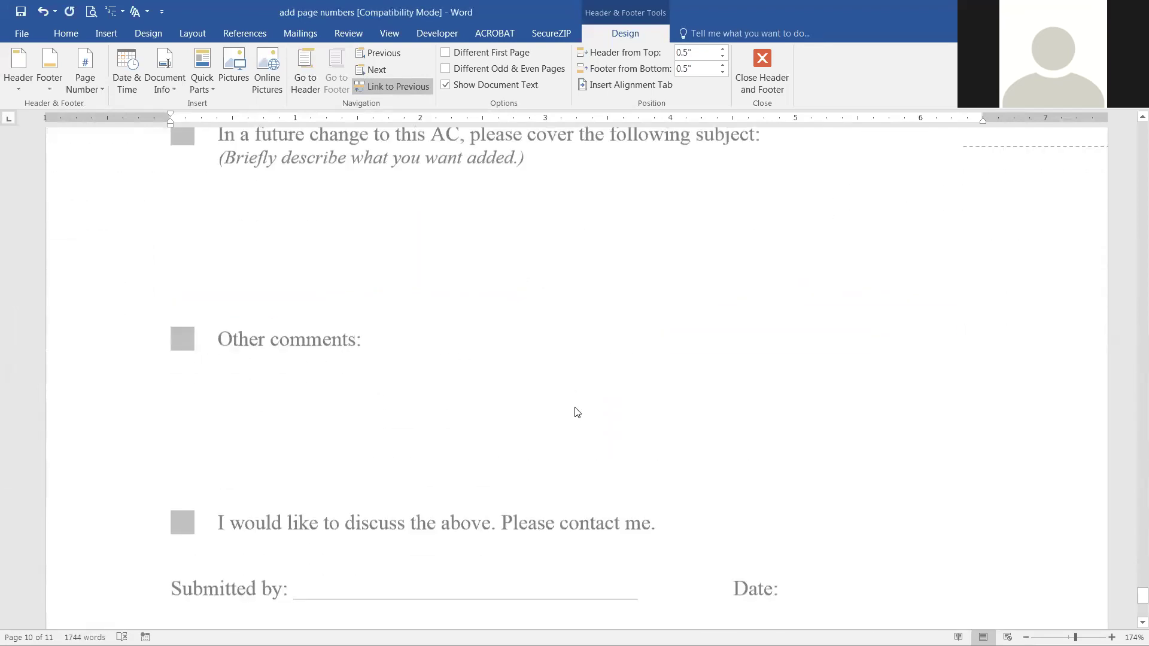
pyautogui.click(577, 533)
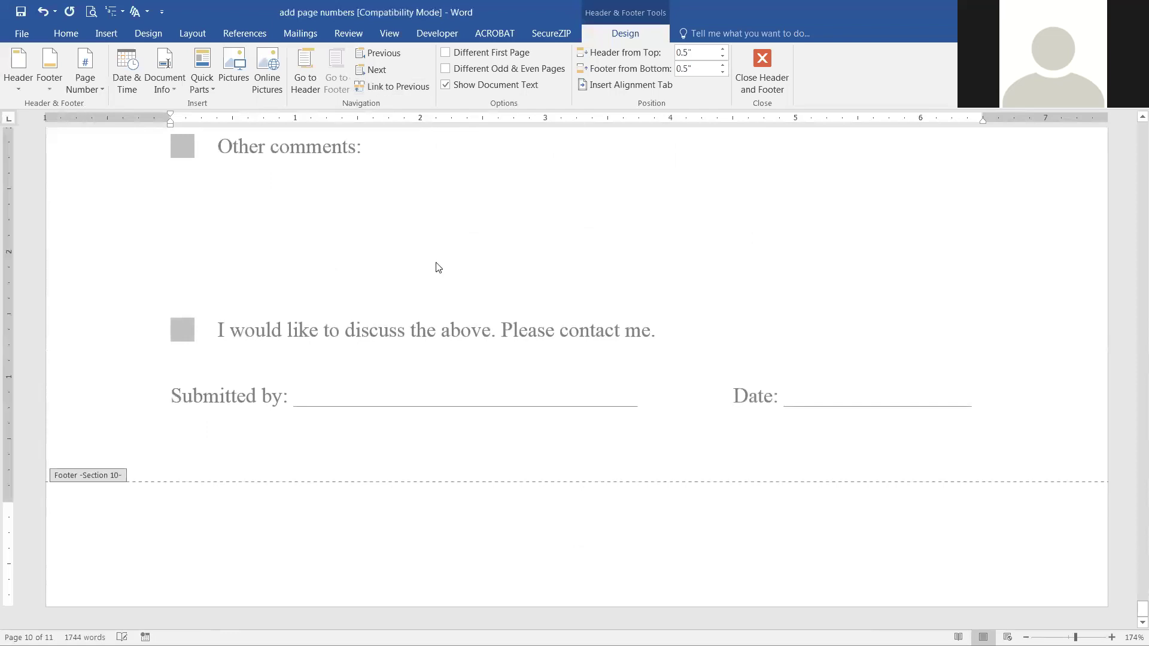
pyautogui.click(373, 86)
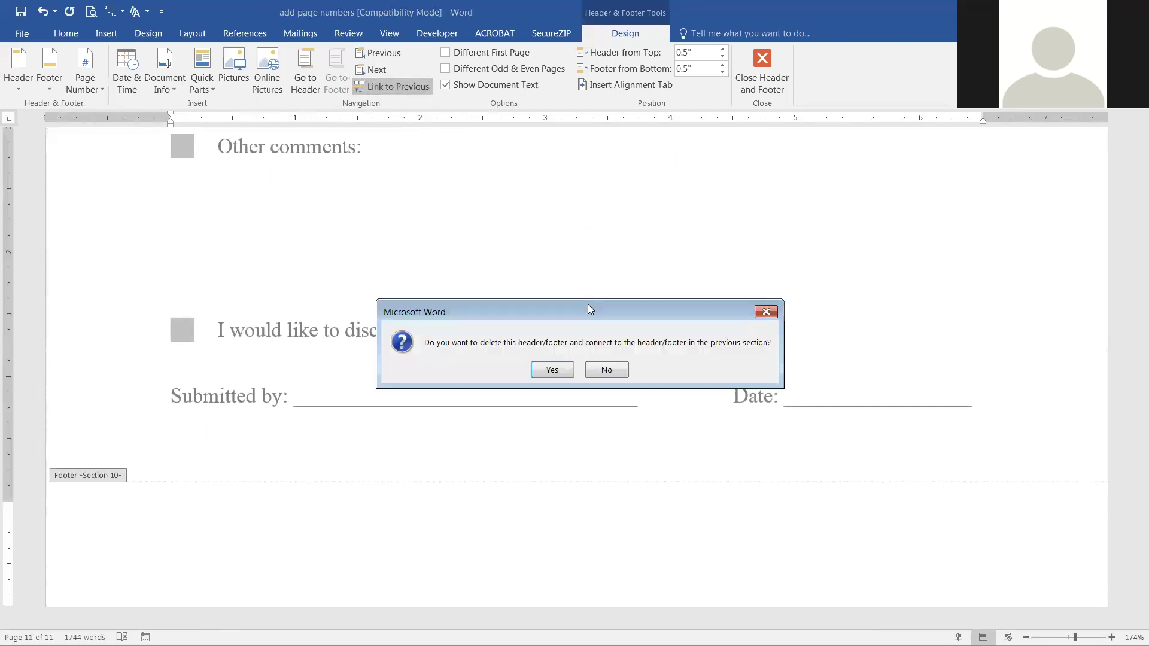
pyautogui.press('Return')
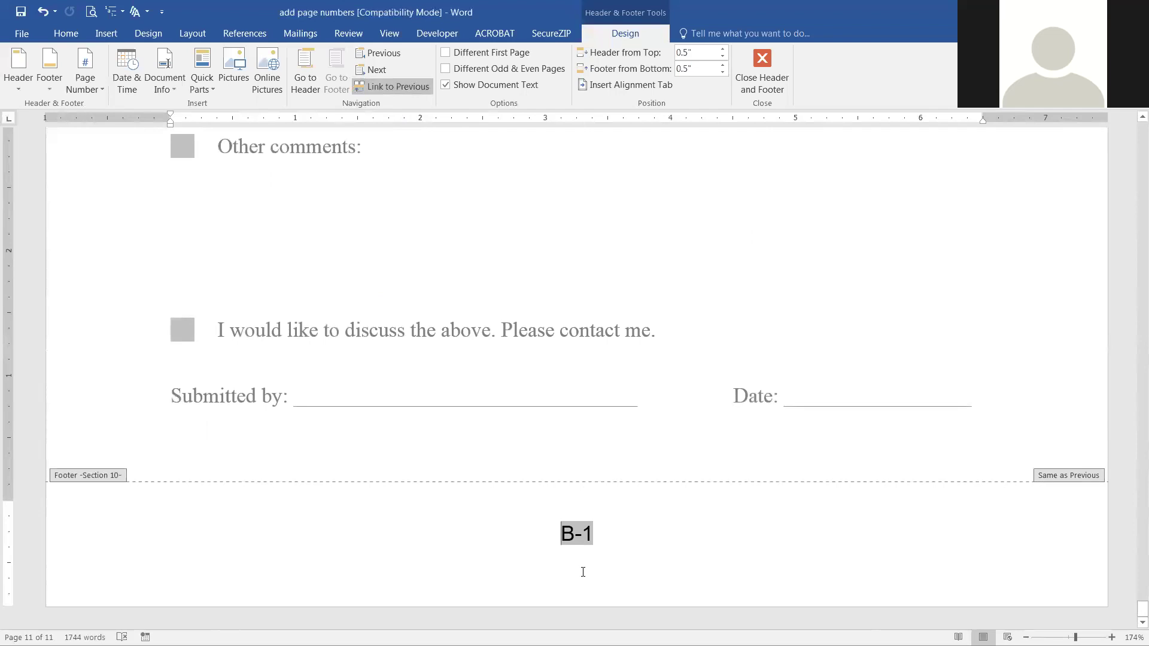
pyautogui.click(631, 530)
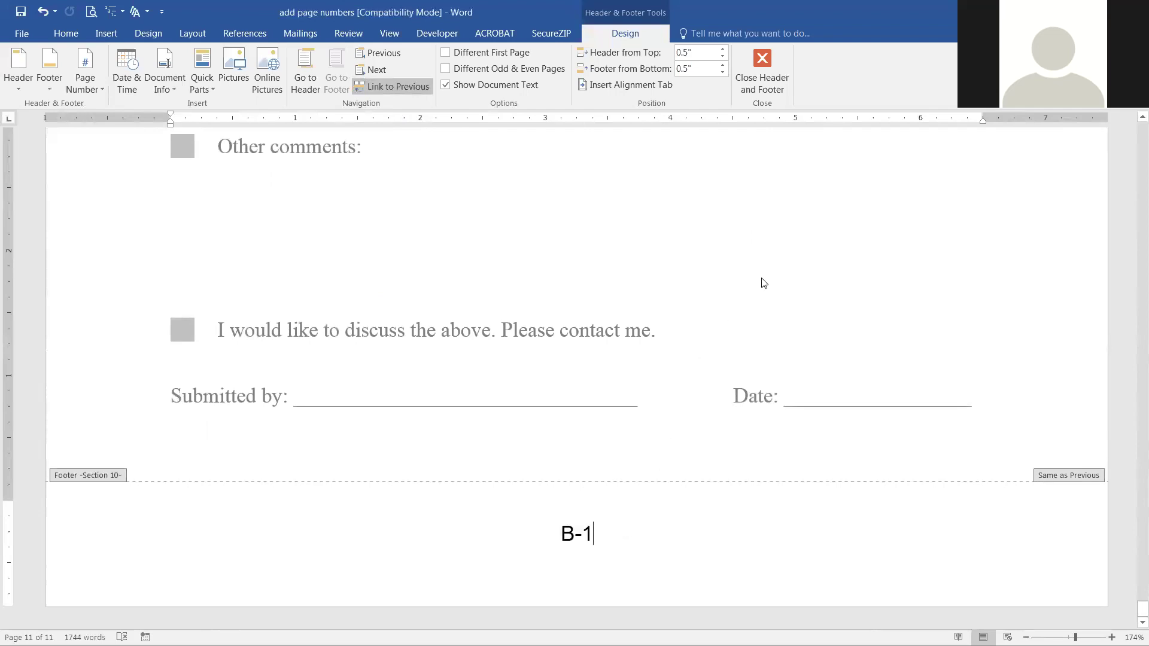
pyautogui.scroll(7, 763, 283)
pyautogui.scroll(12, 764, 283)
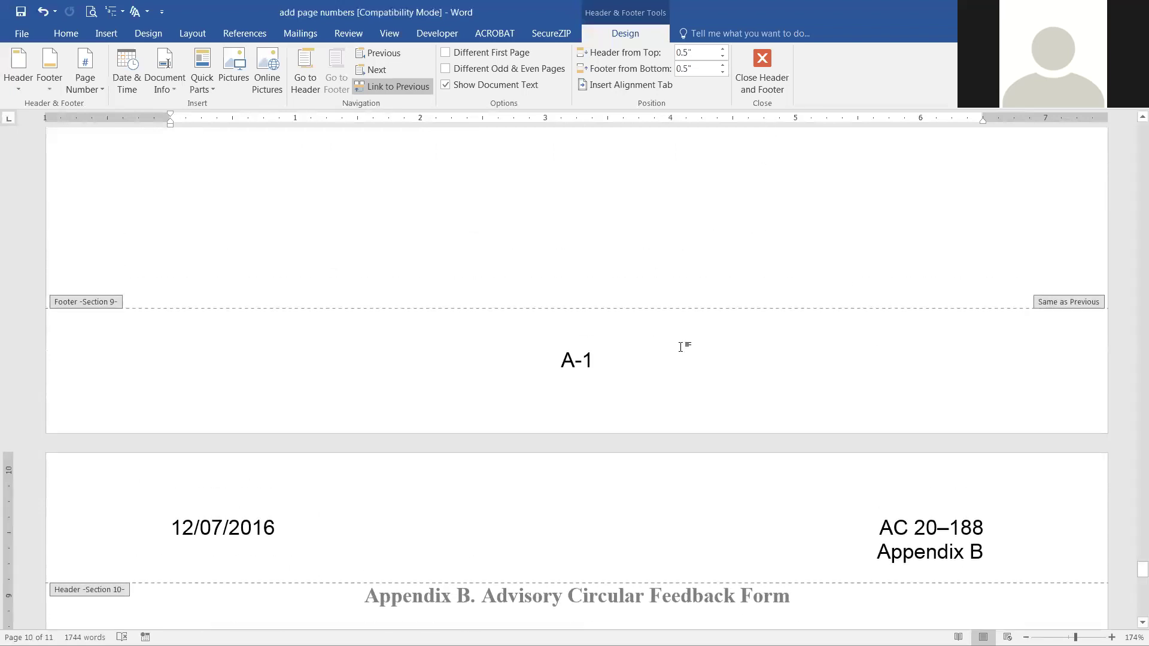
pyautogui.scroll(-2, 367, 249)
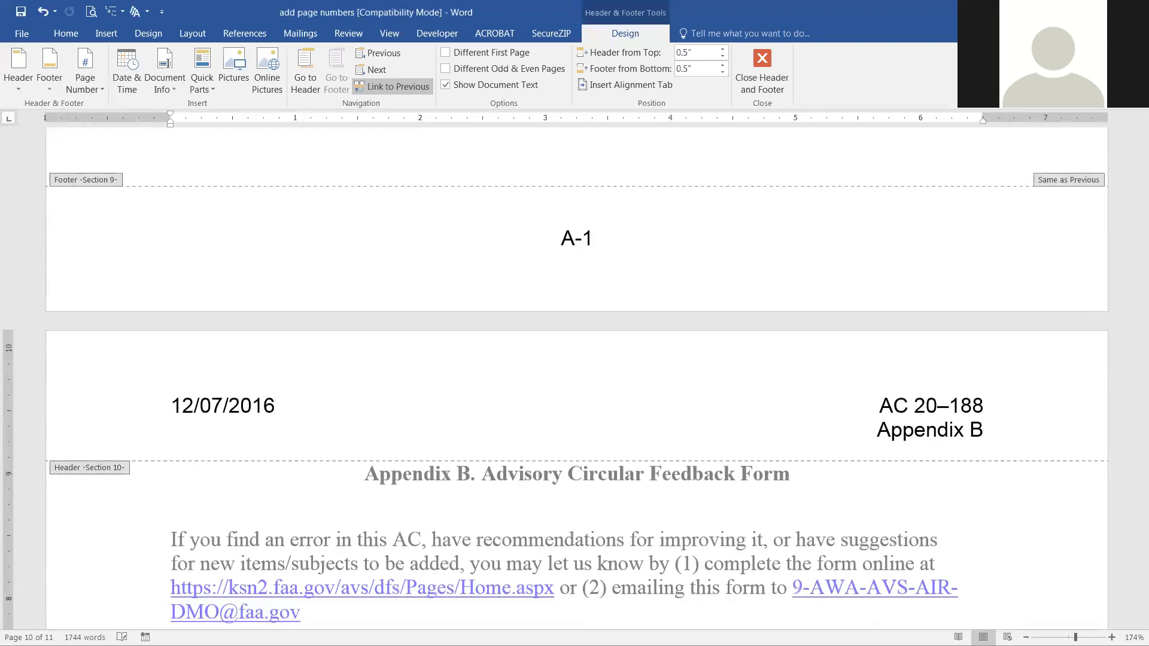